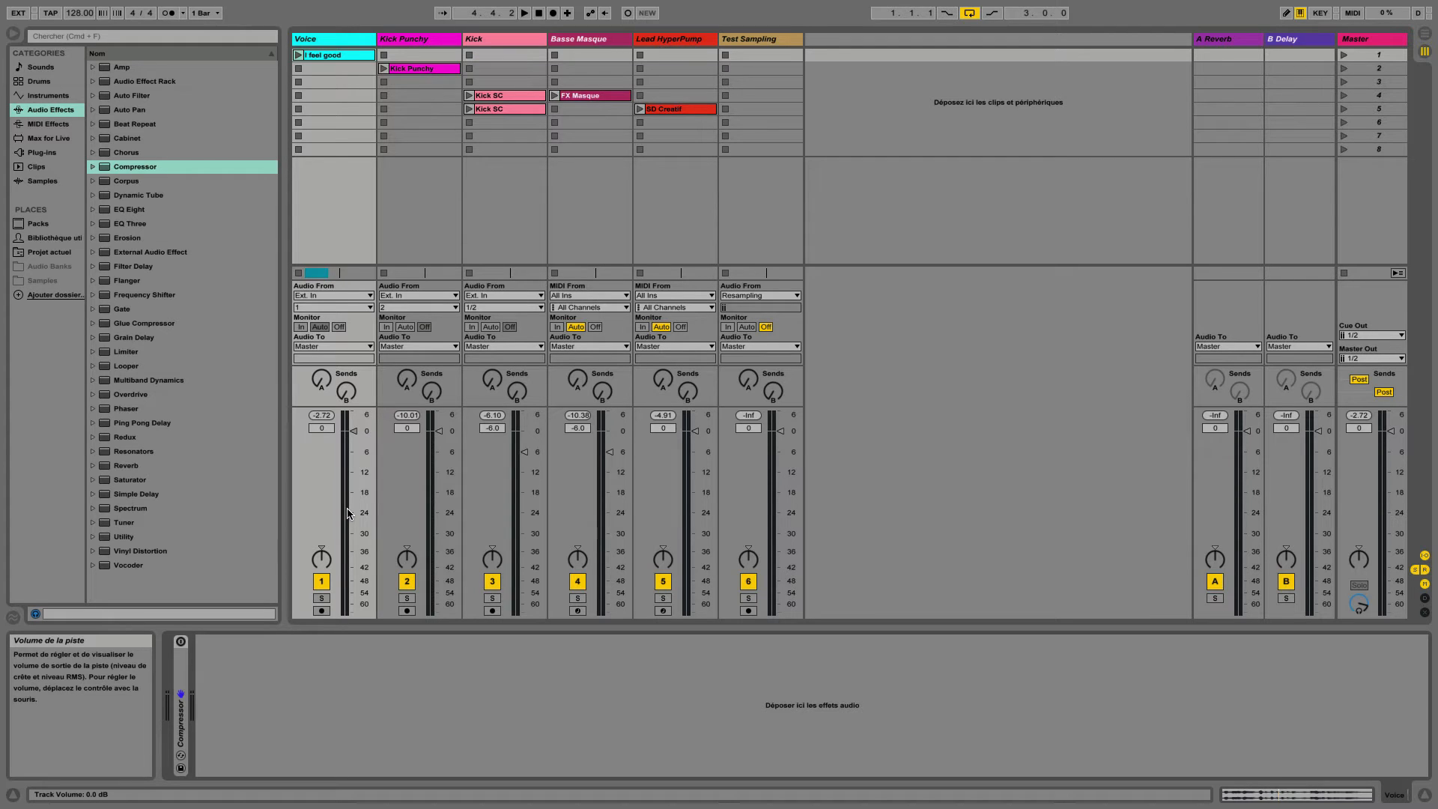
- Open the "I feel good" clip of the Voice track and play it while examining the waveform's peaks
double_click(340, 56)
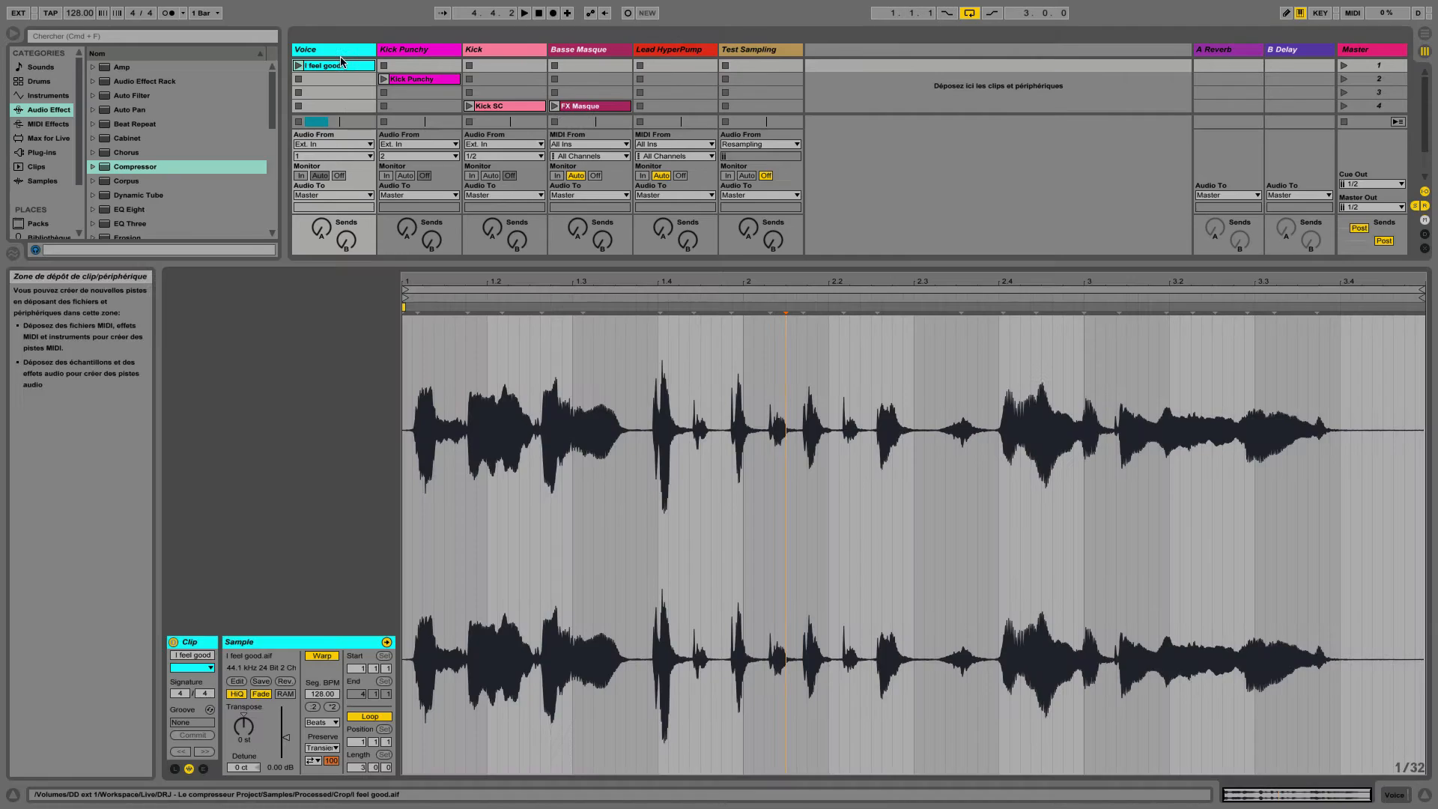
click(298, 66)
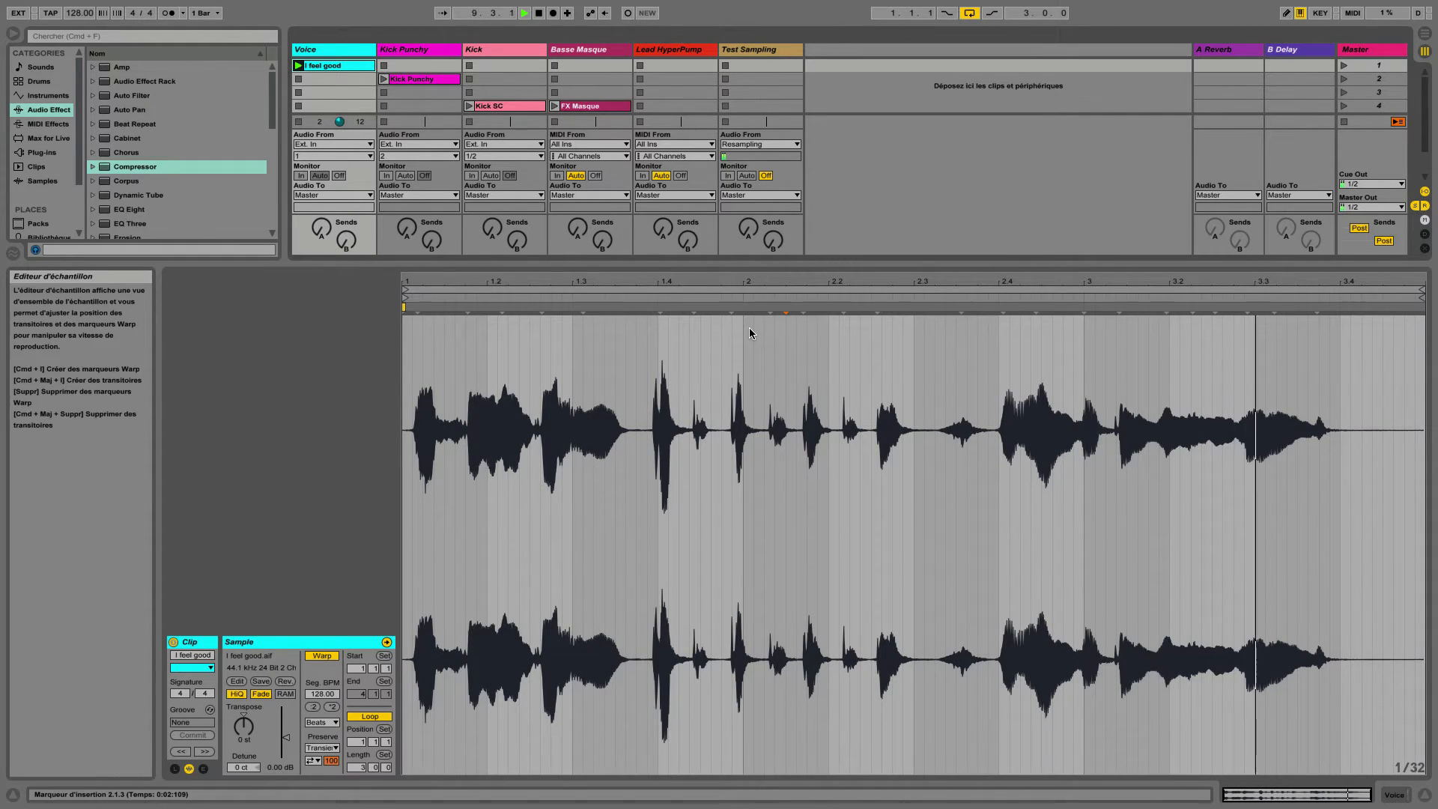
key(space)
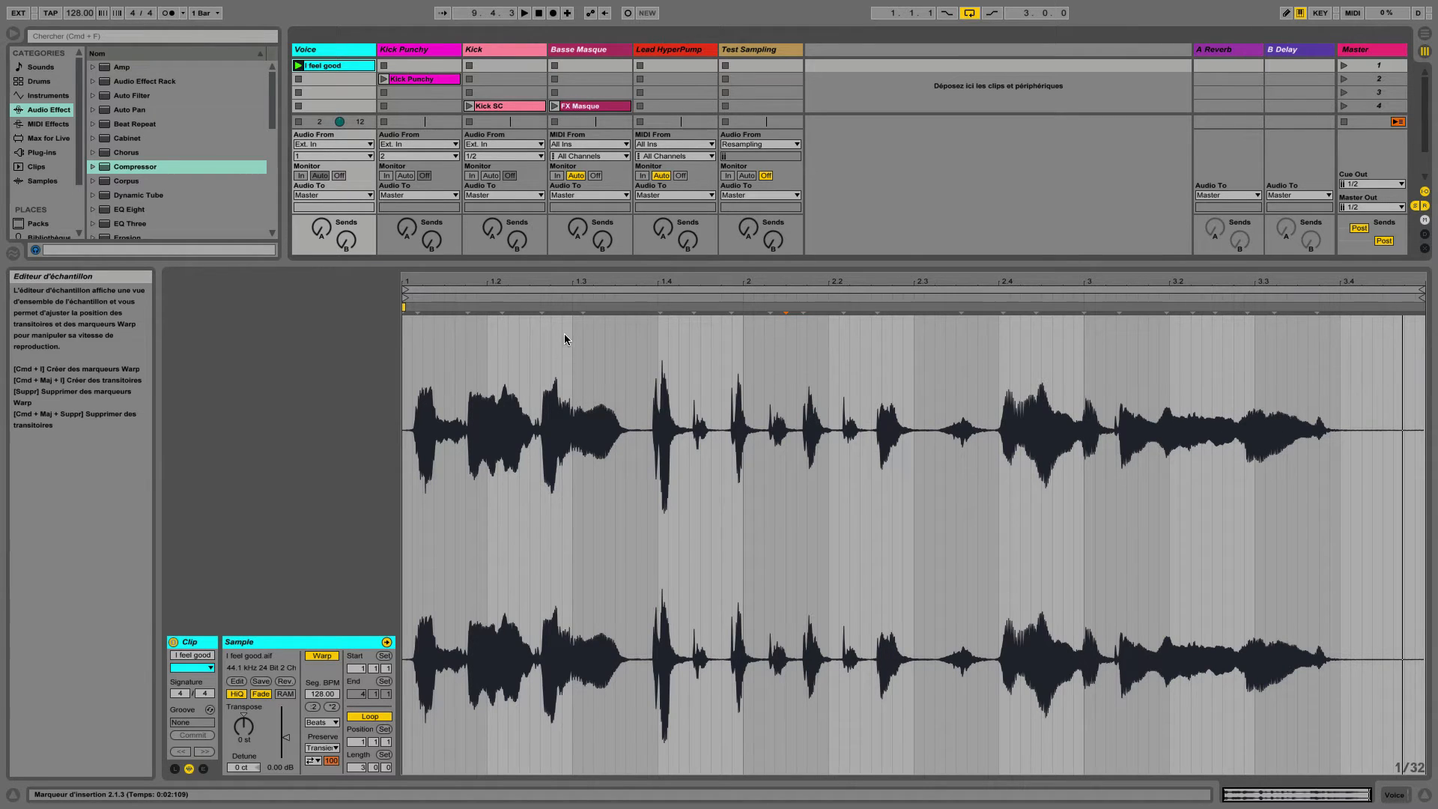
key(space)
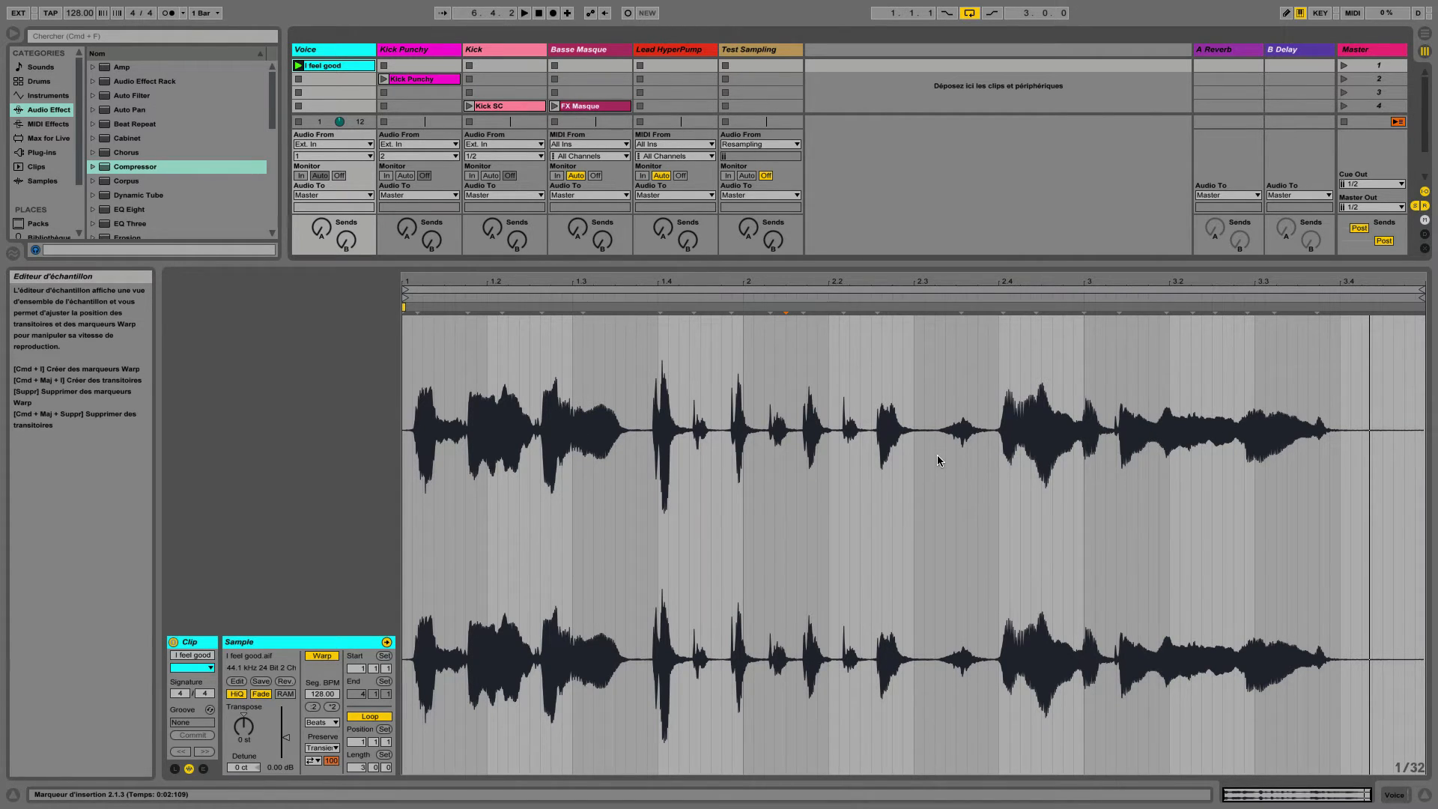
- Return to the Voice track's mixer view, reset its peak level and play the clip to check its level
click(330, 51)
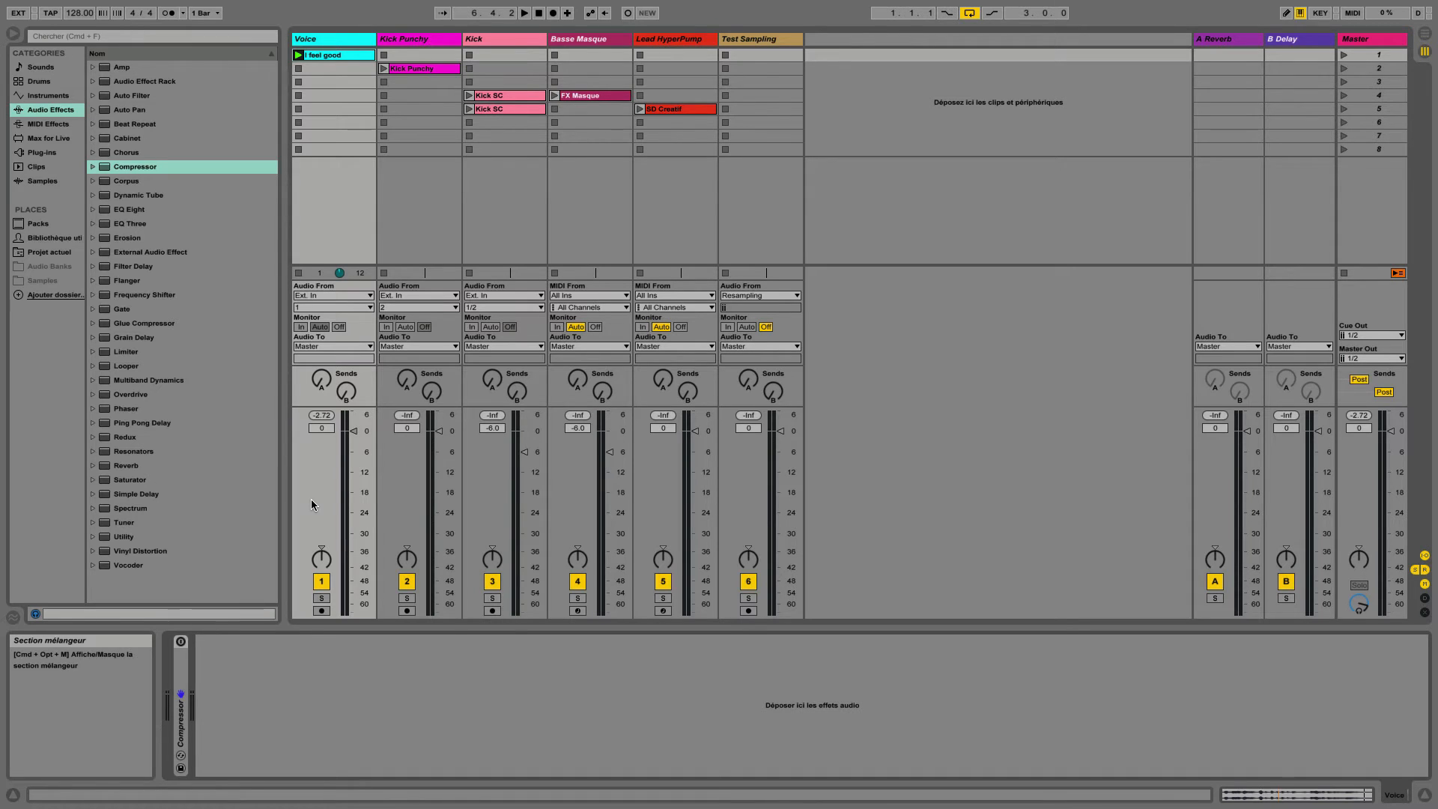
click(322, 415)
click(298, 55)
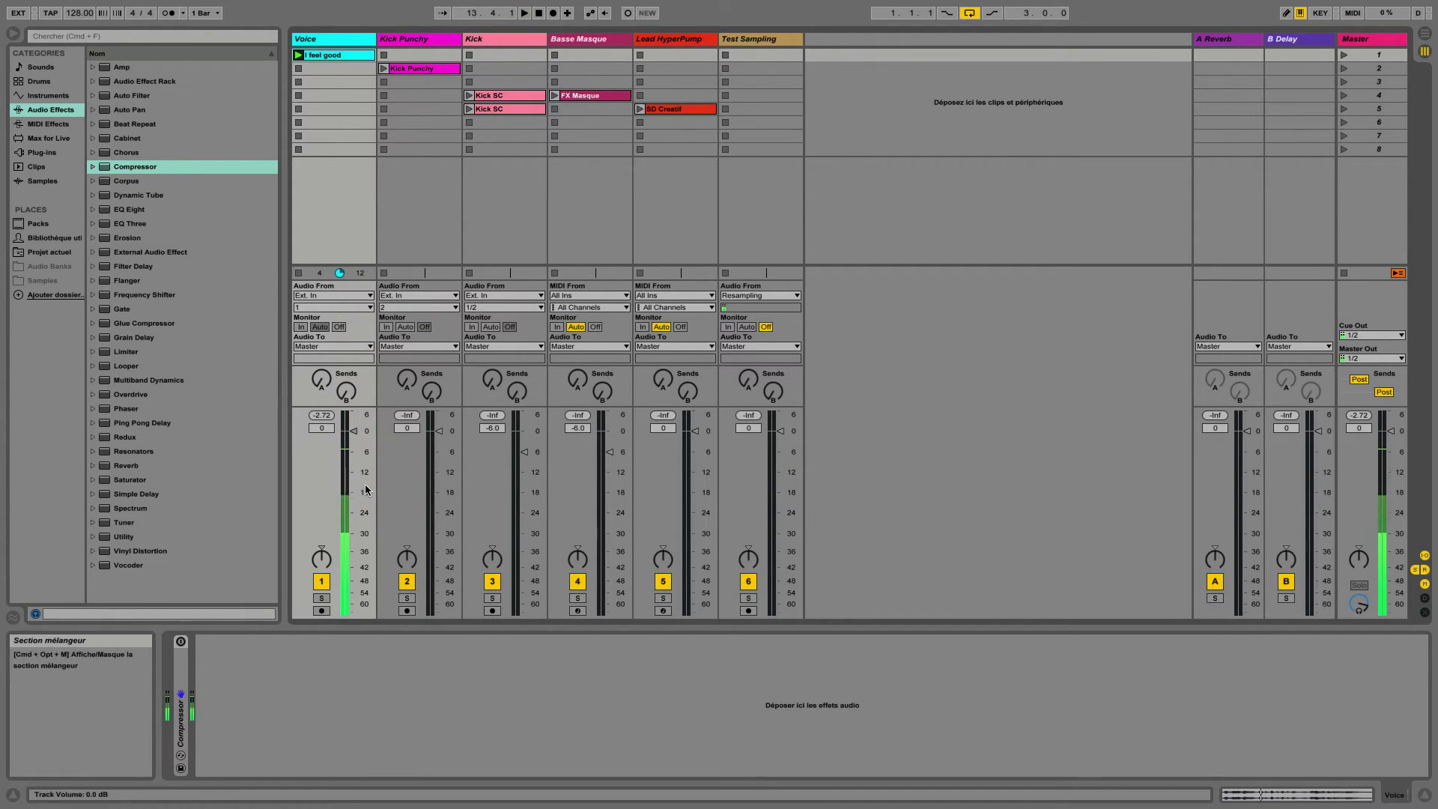
key(space)
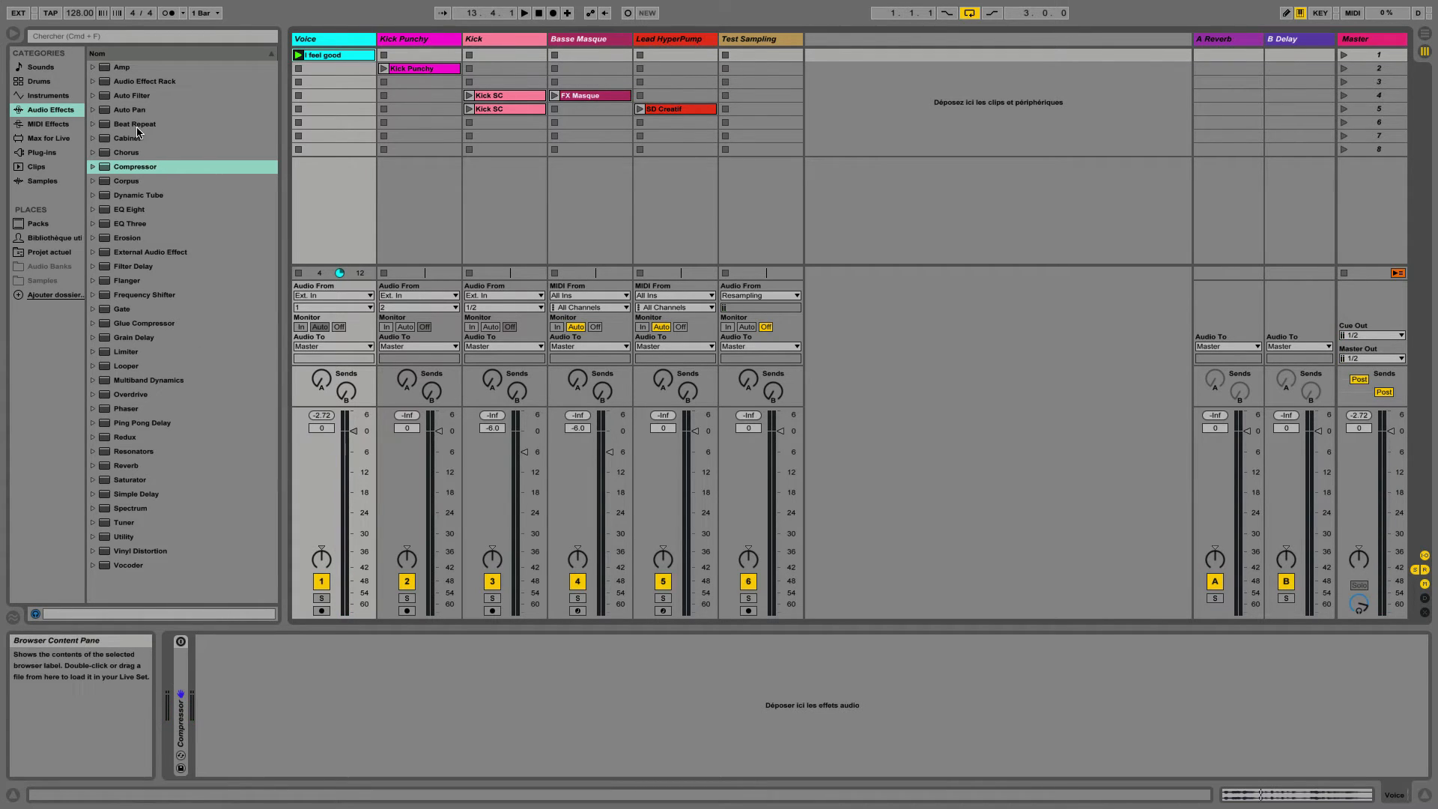
- Load a Compressor onto the Voice track and display its transfer curve
drag(110, 167, 327, 196)
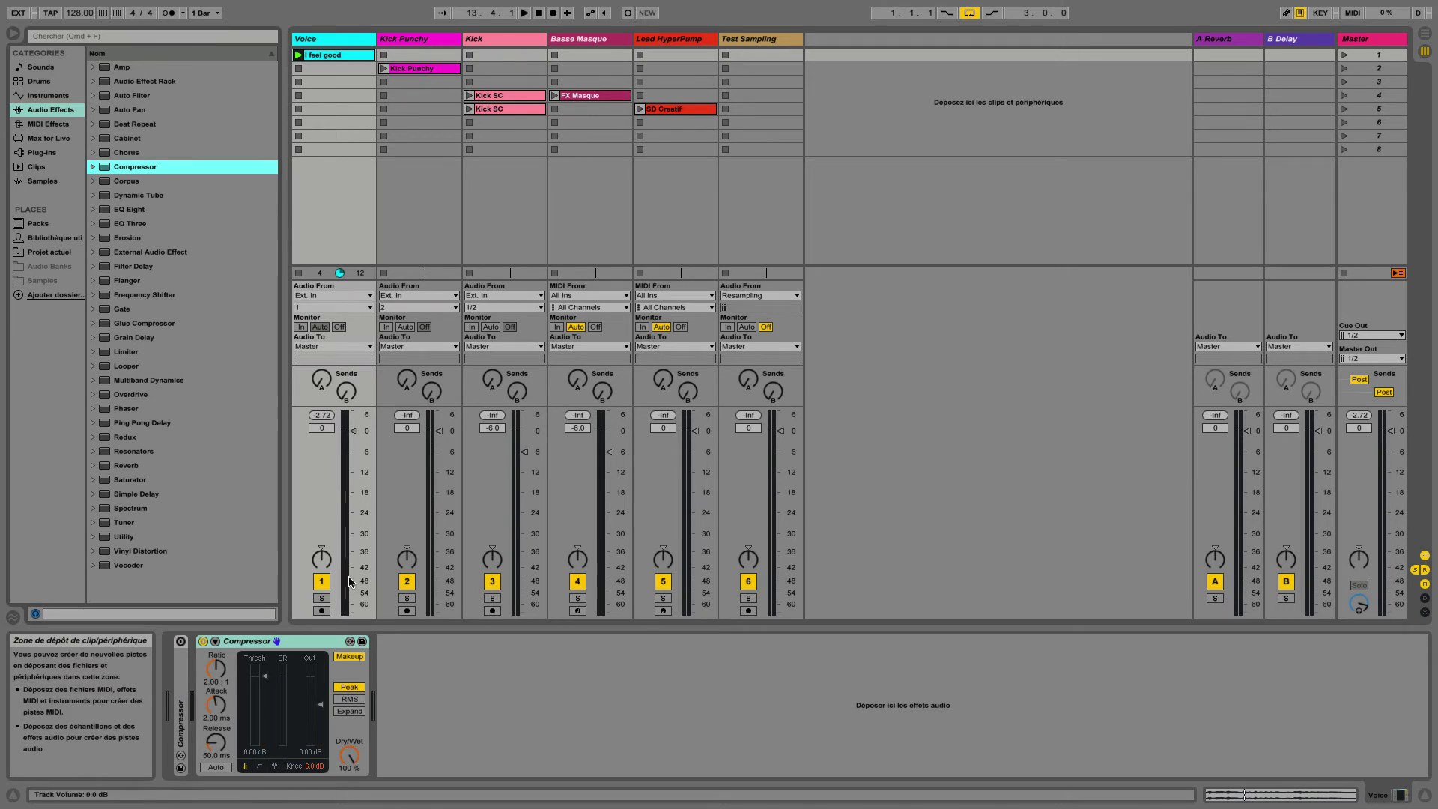
click(260, 766)
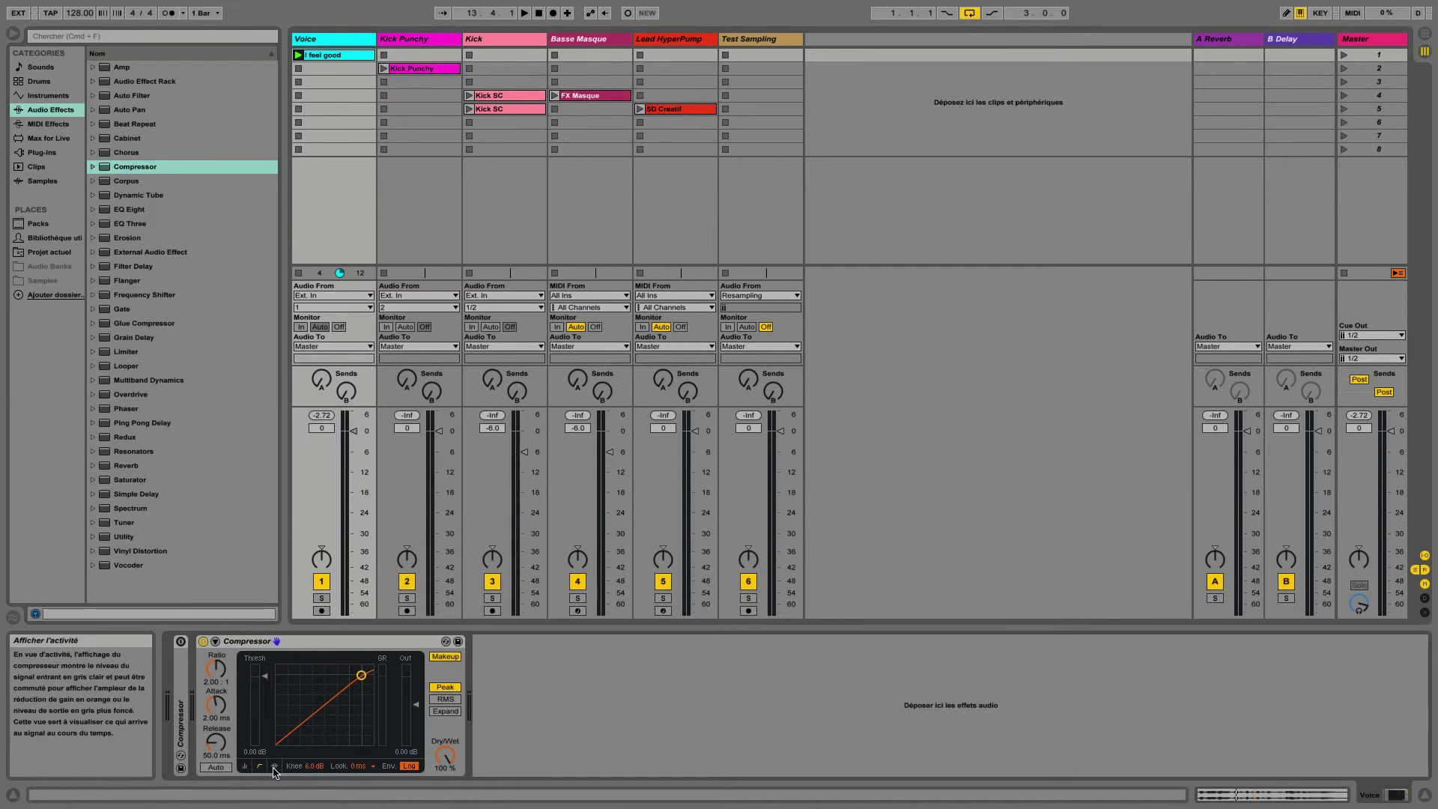
click(261, 767)
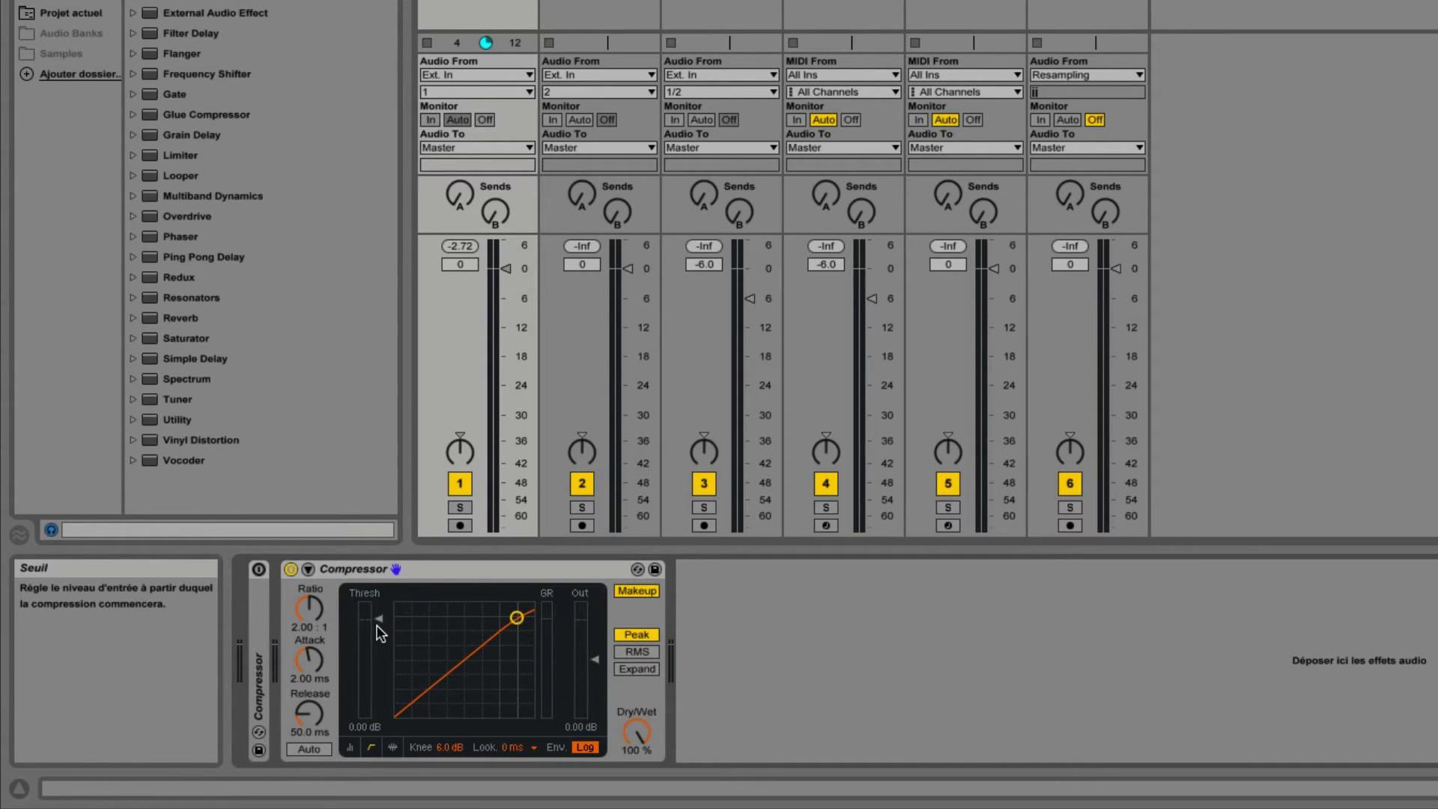
- Configure the compressor with 0.01 ms attack, 1.00 ms release, a 6:1 ratio and RMS mode
drag(309, 660, 309, 685)
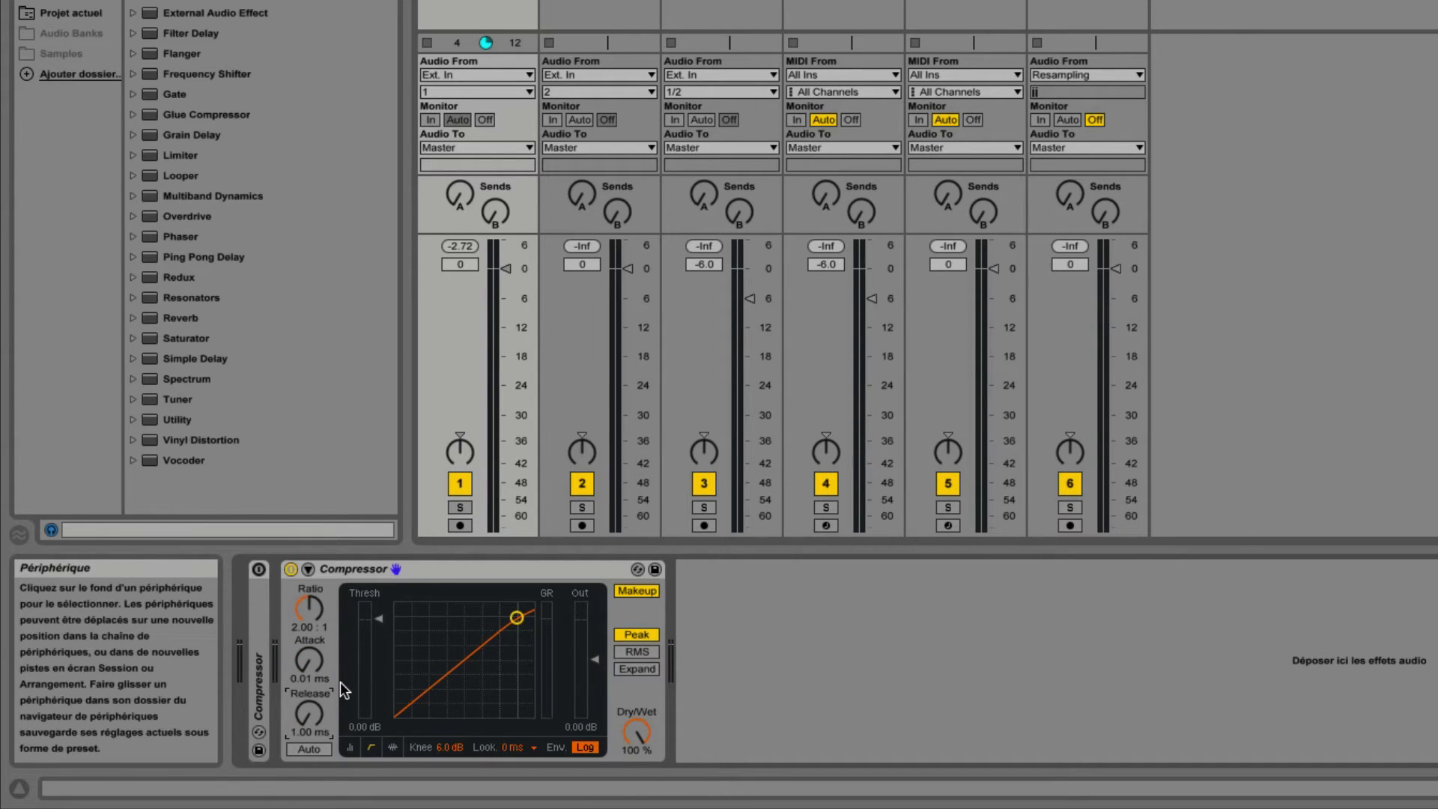
drag(329, 621, 328, 635)
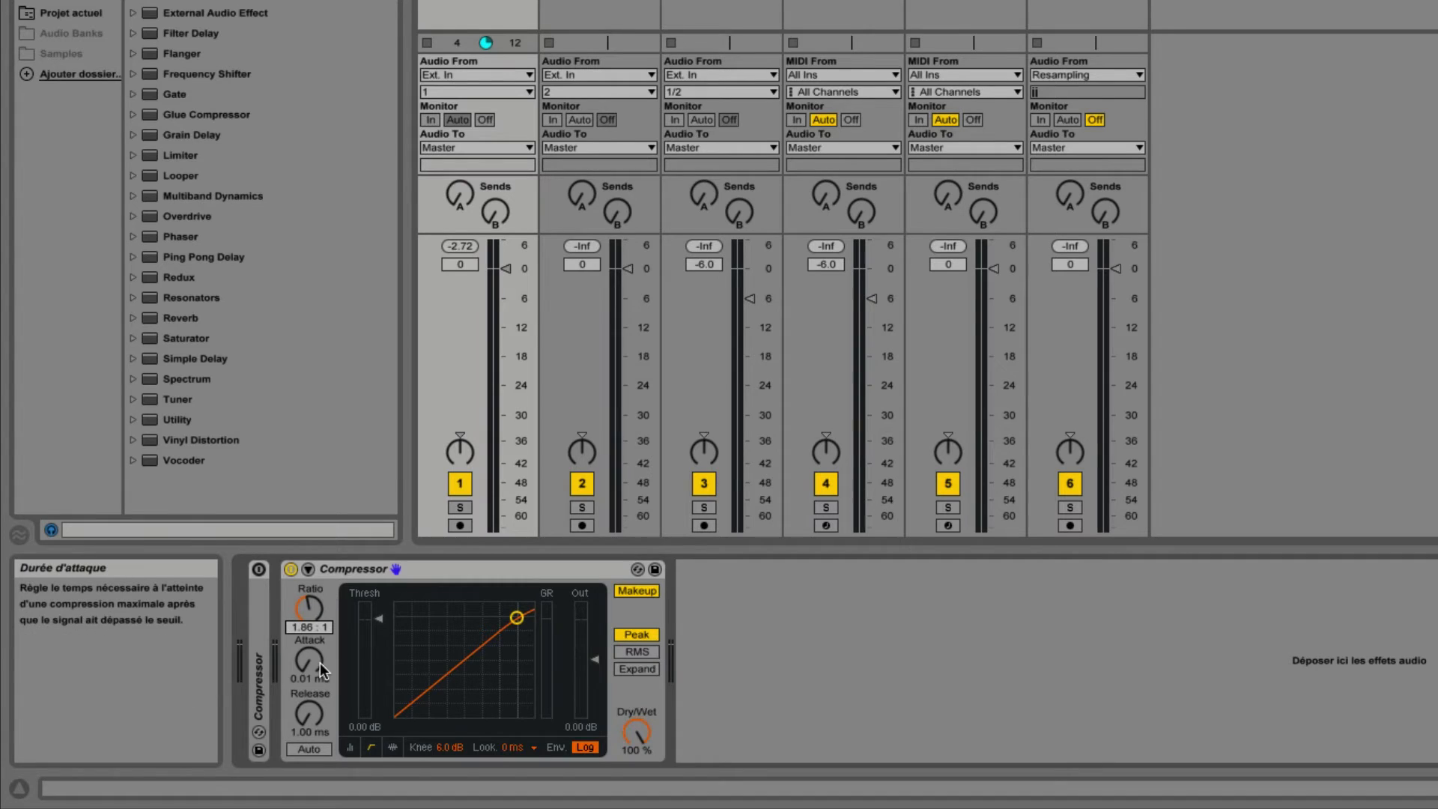
text(6)
key(Return)
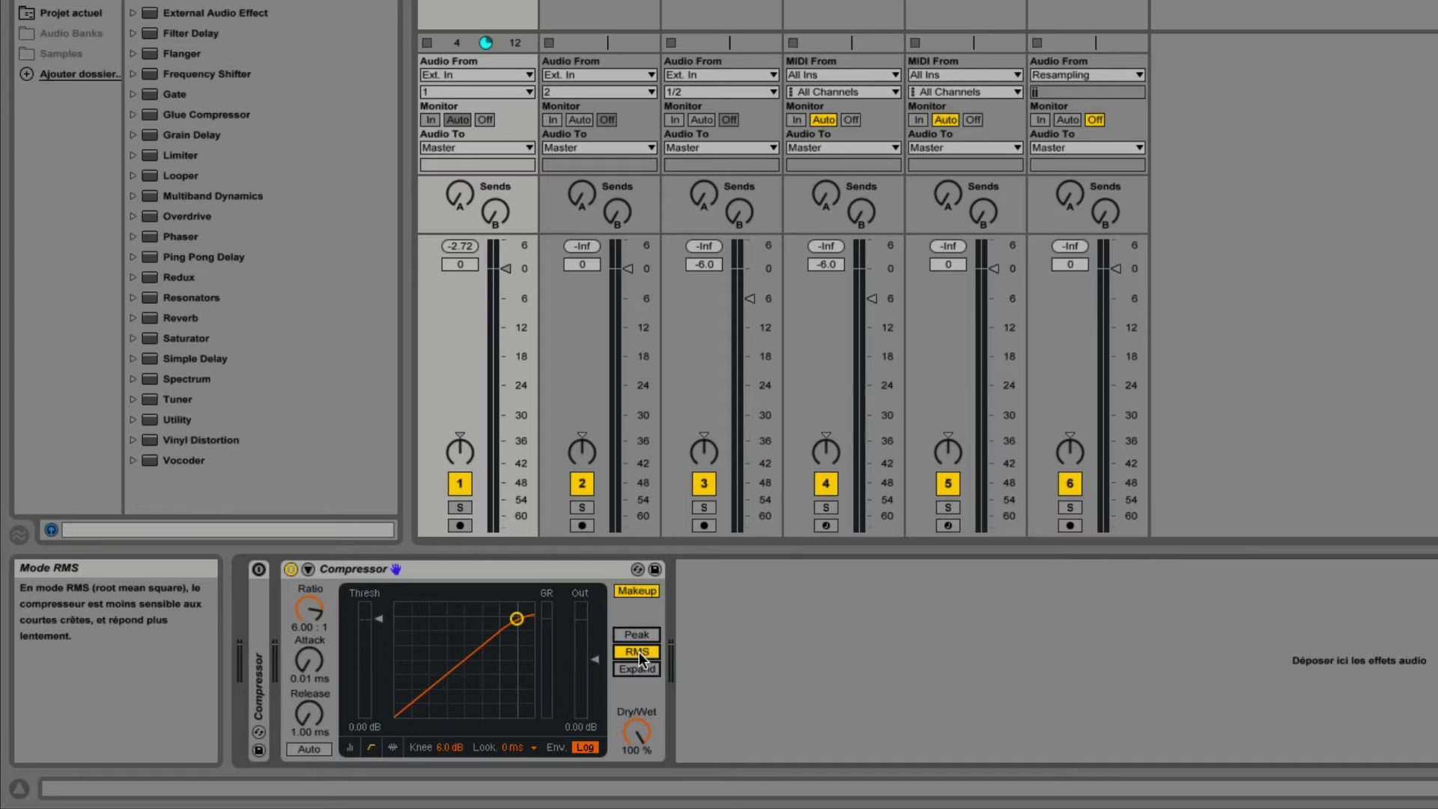
- Turn off the compressor's Makeup, set the knee to 6.5 dB and lower the threshold to about -13.1 dB
click(643, 591)
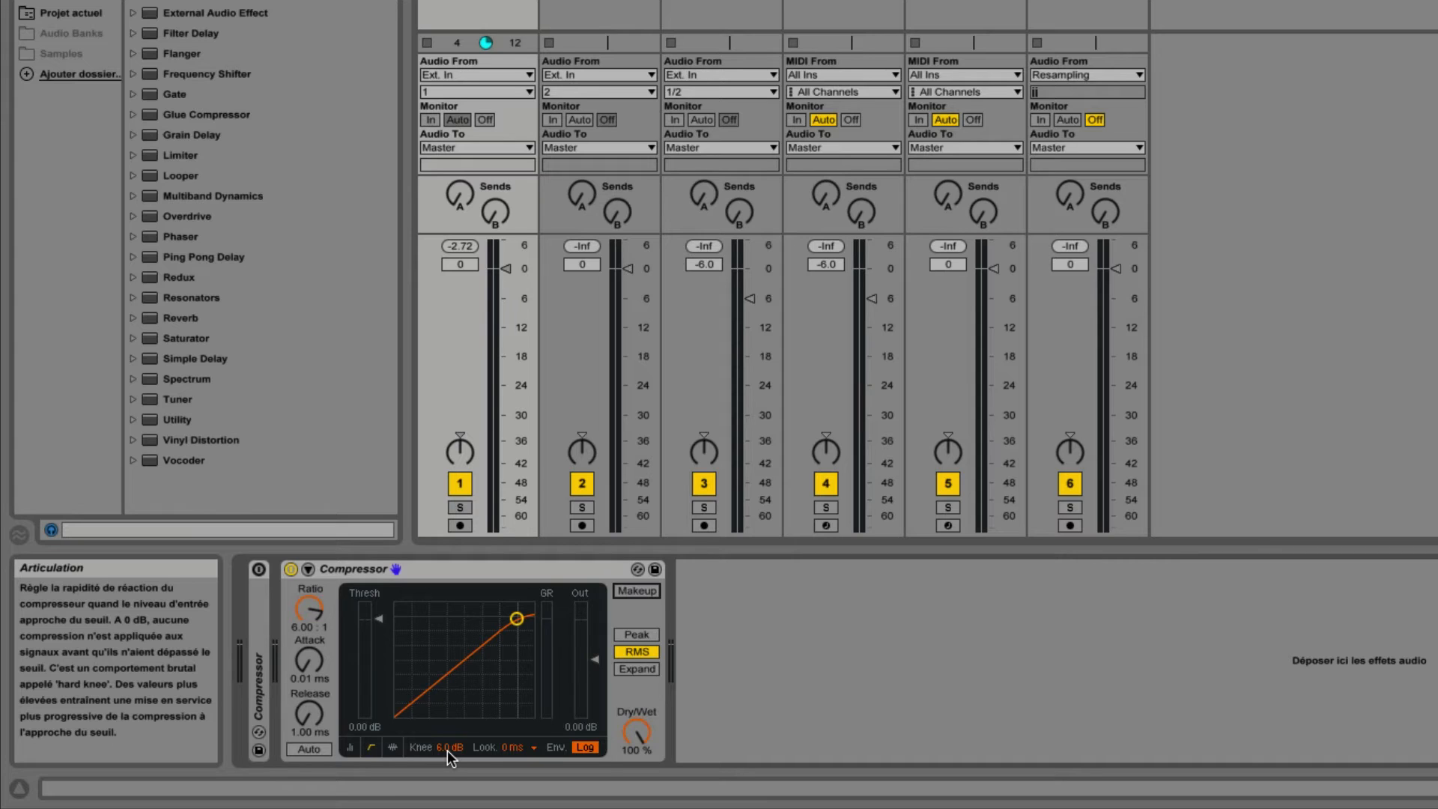
drag(448, 748, 448, 743)
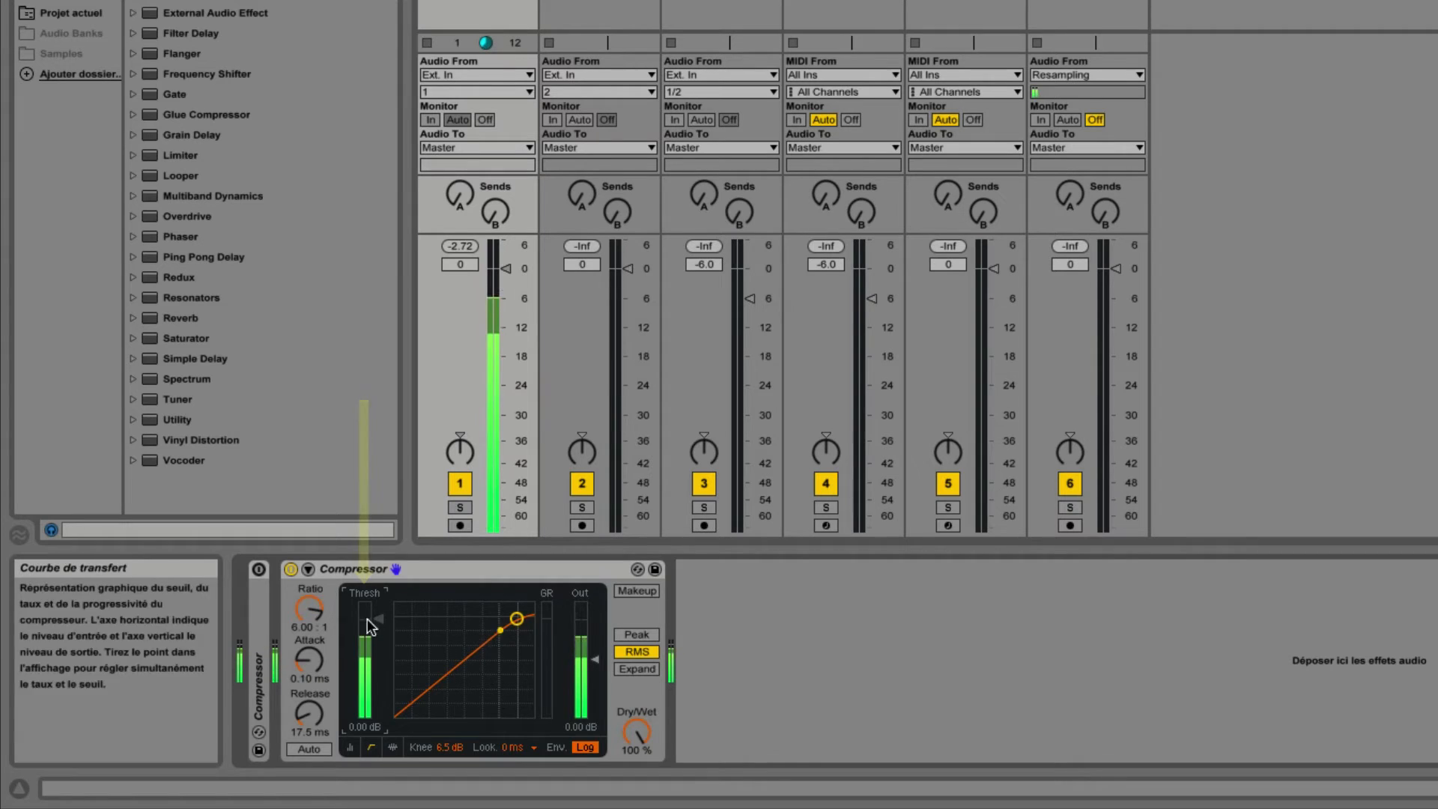
drag(379, 621, 379, 656)
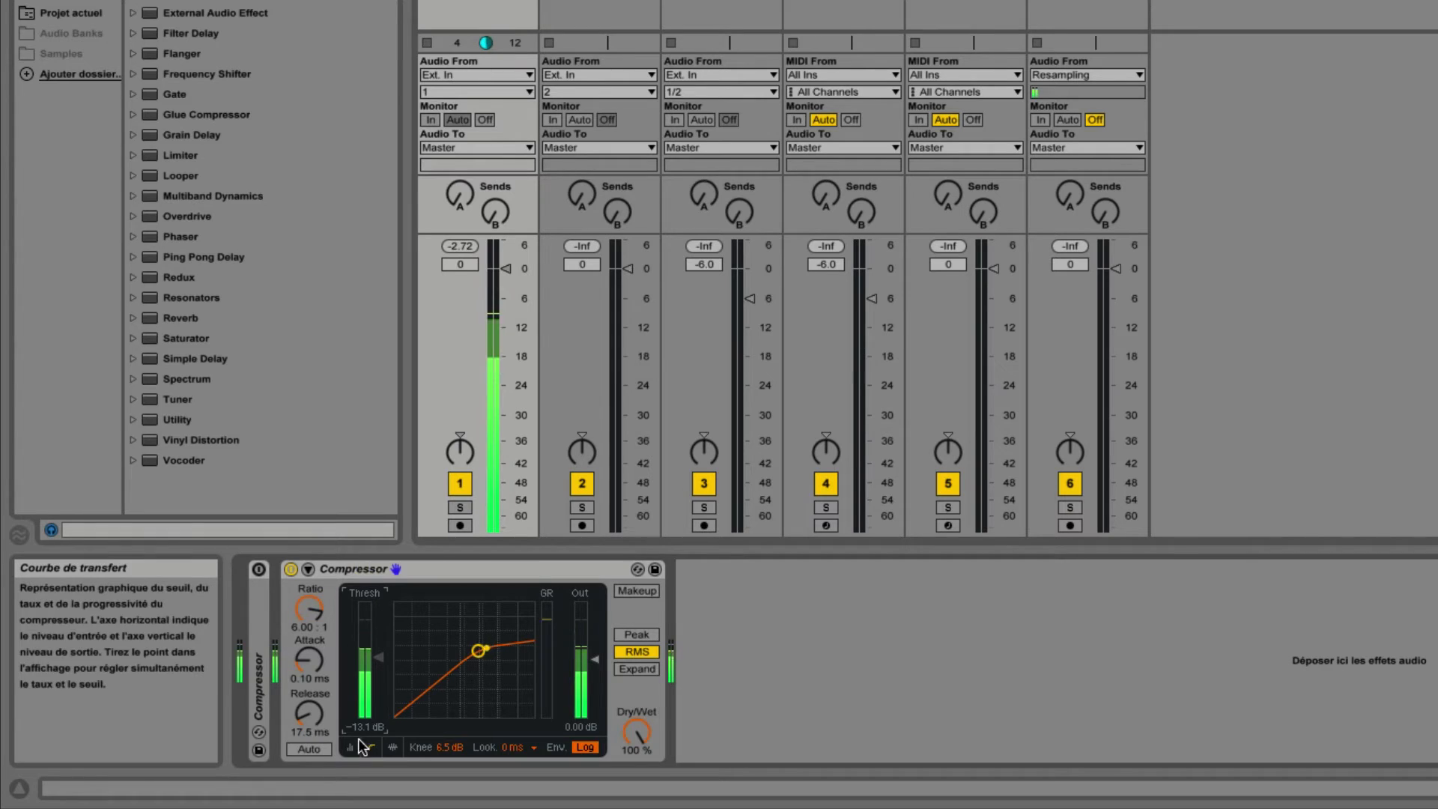
- Mute the Voice track and compare the compressor's transfer curve with its activity view during playback
click(460, 483)
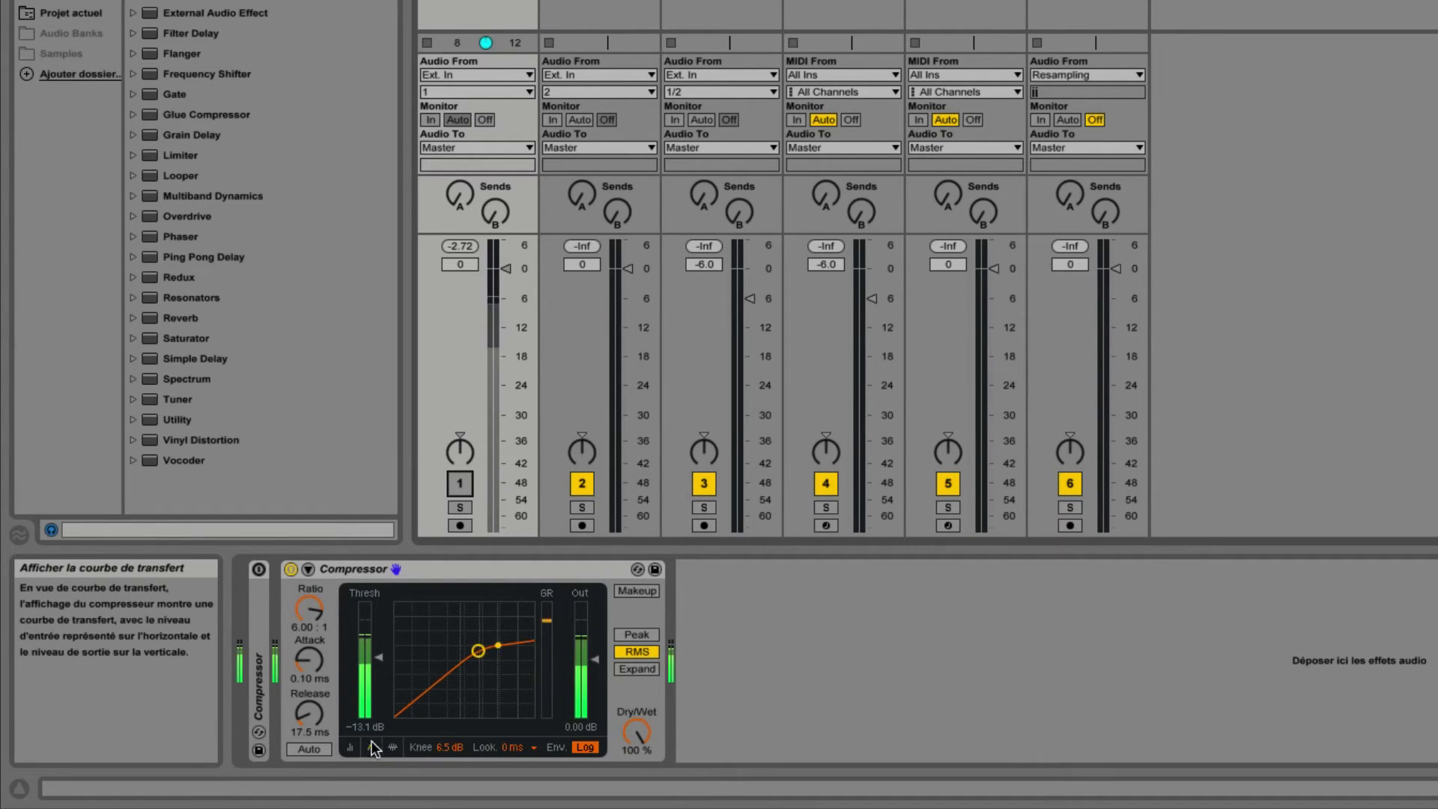
click(390, 746)
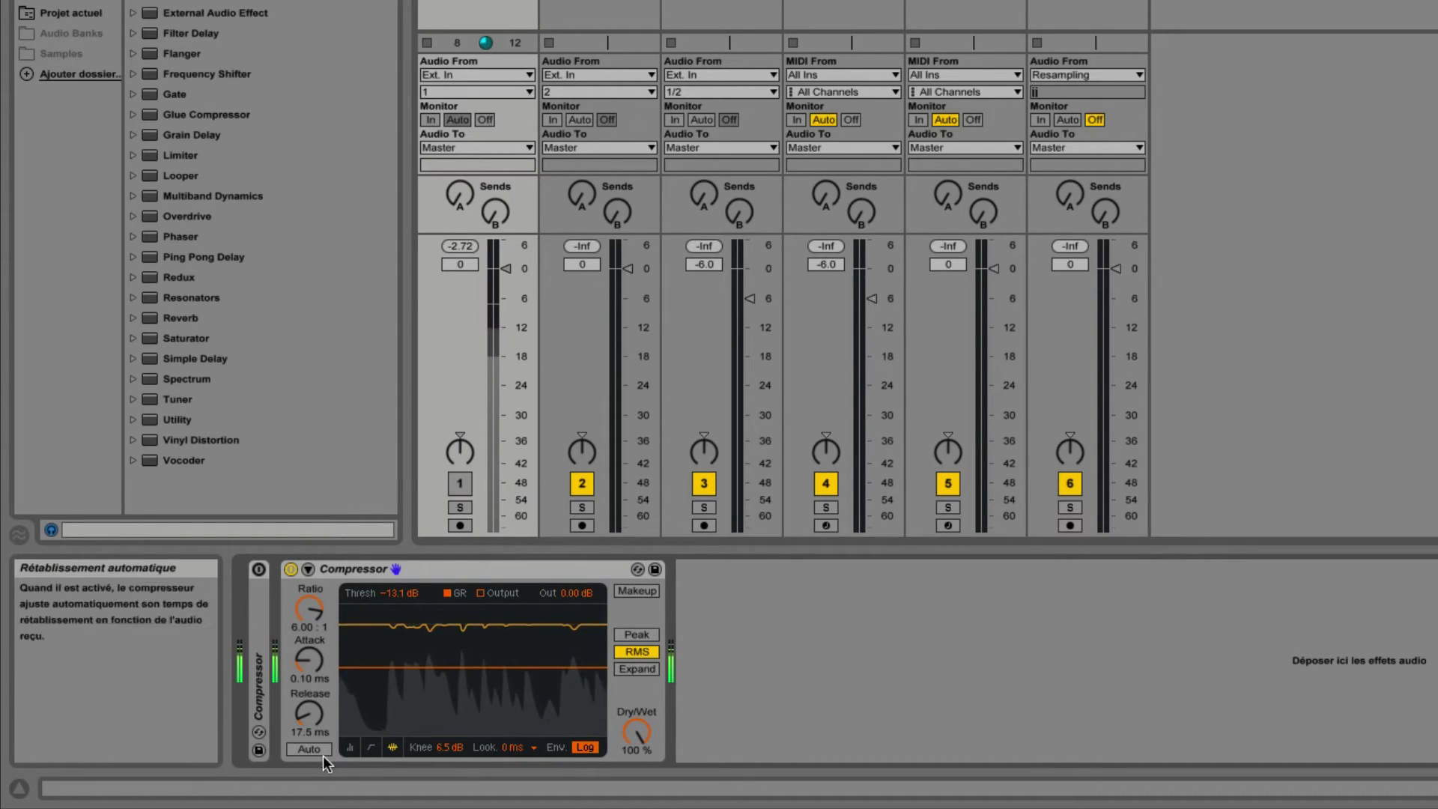
click(370, 747)
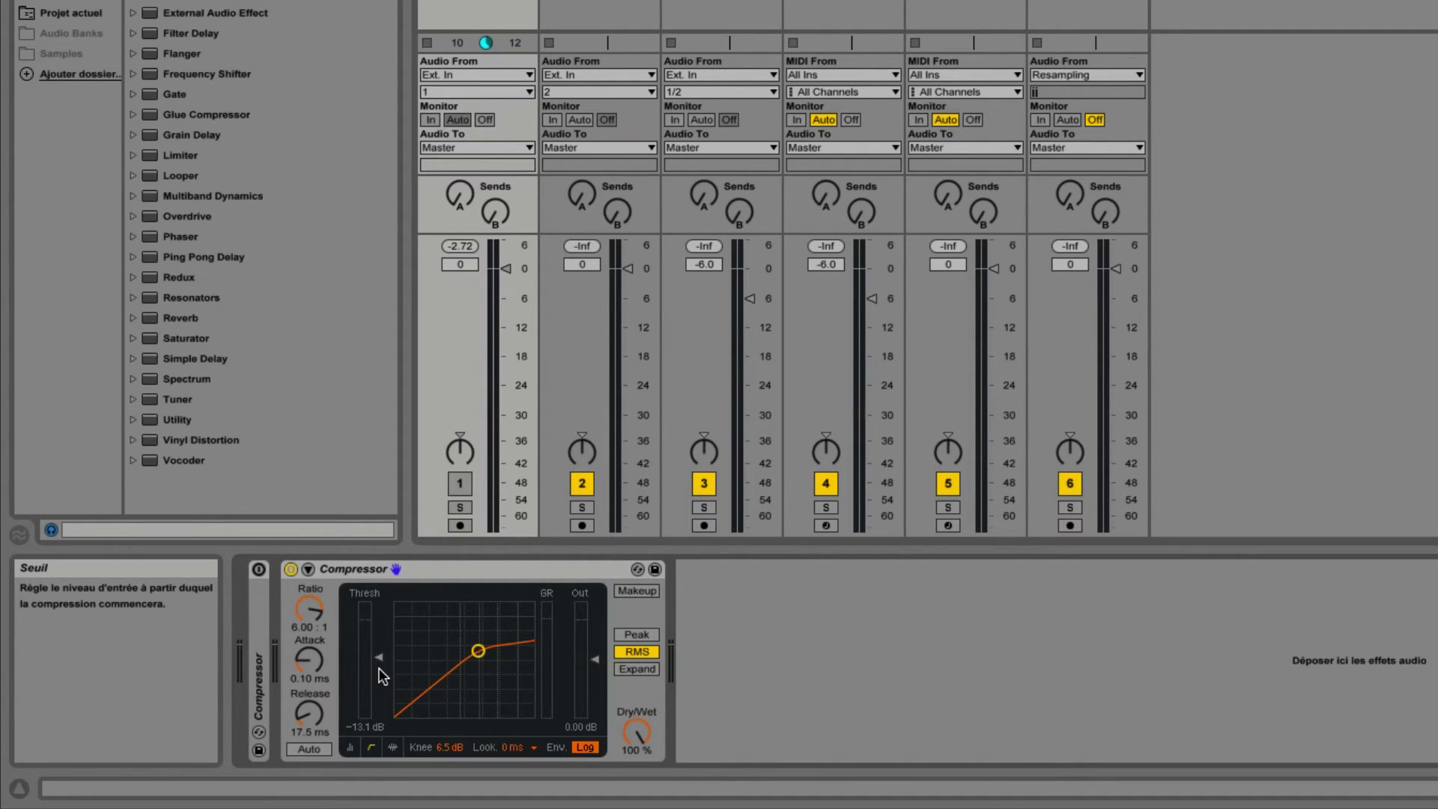
click(392, 747)
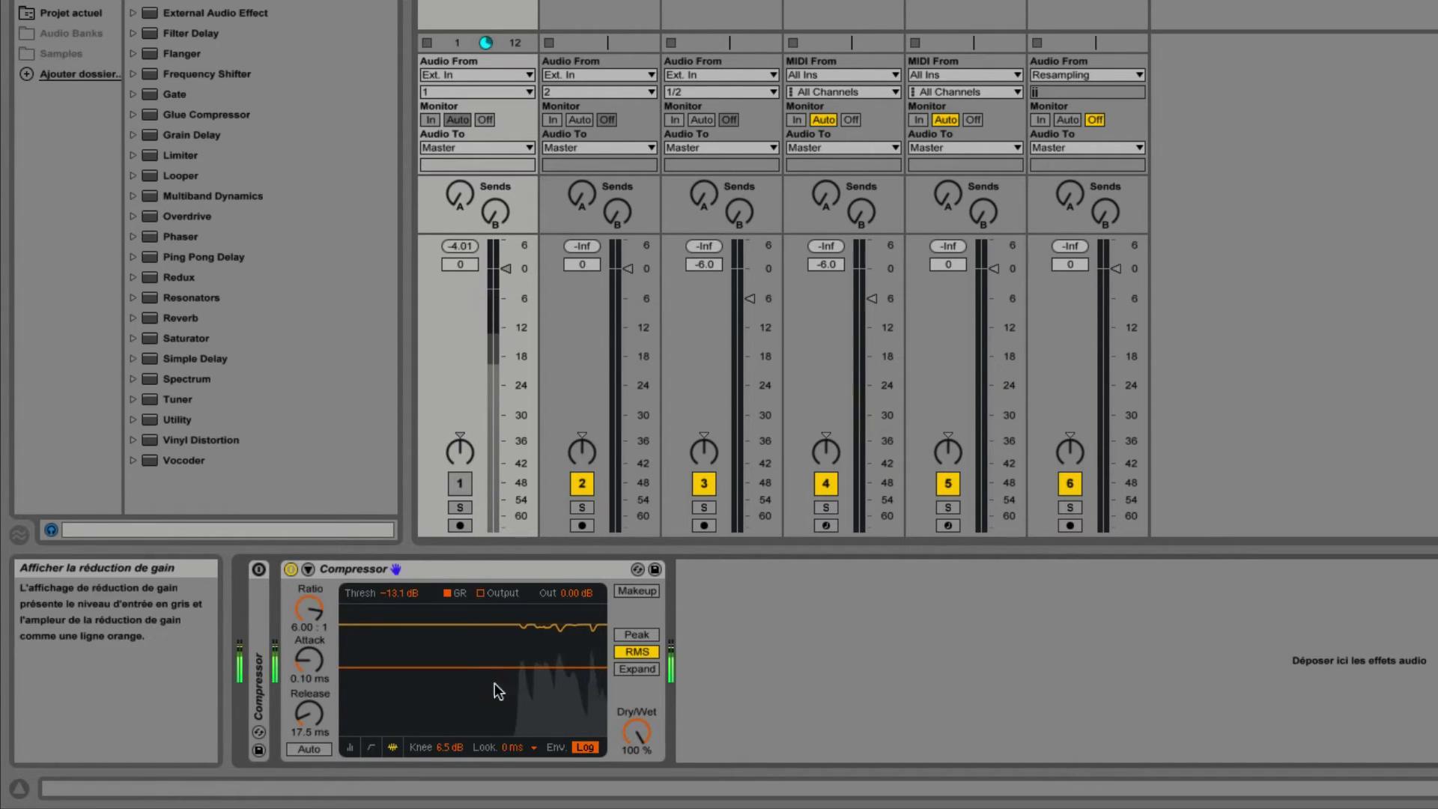
- Unmute the Voice track and fine-tune the compressor's threshold to -13.5 dB on the activity view
drag(459, 665, 459, 666)
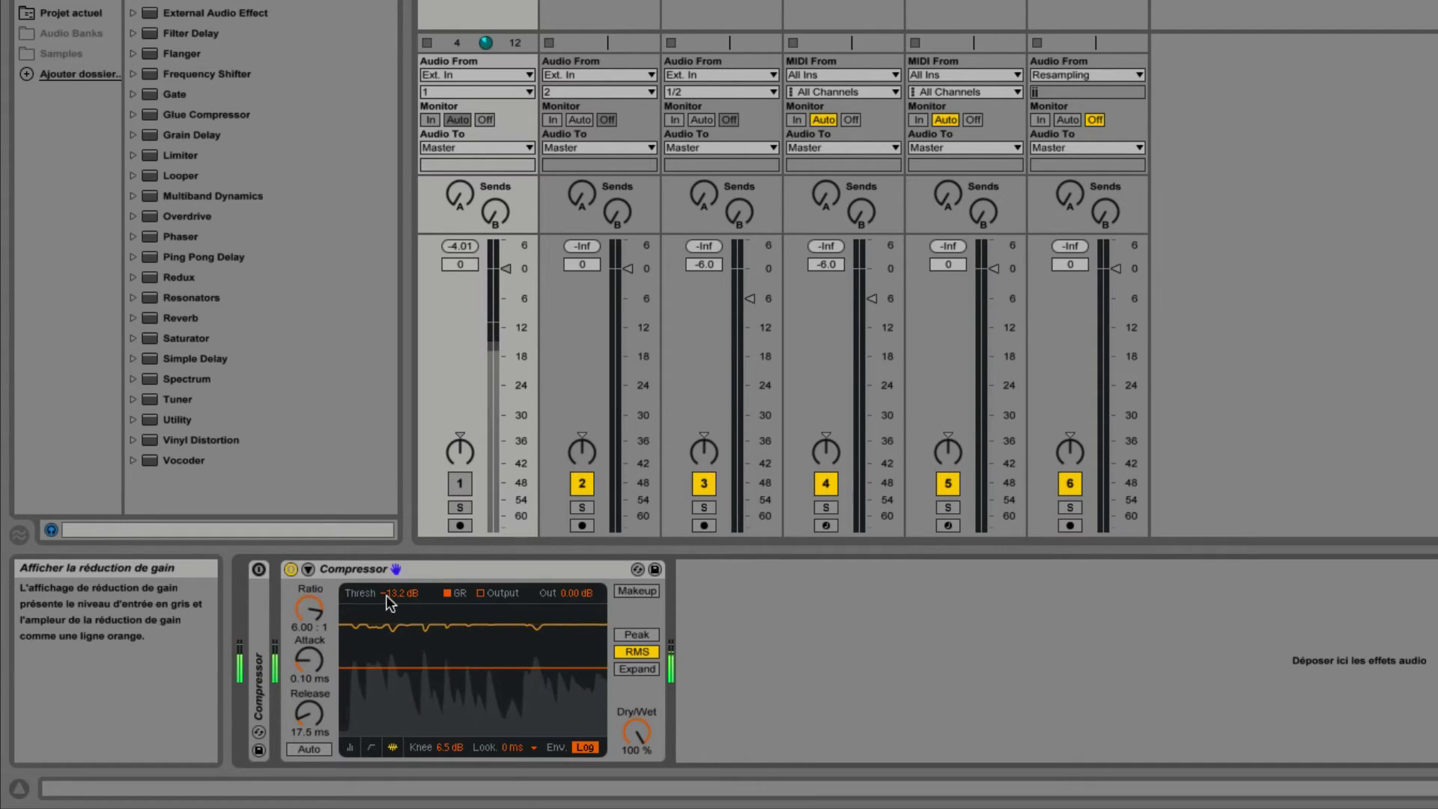
click(465, 482)
drag(468, 666, 414, 668)
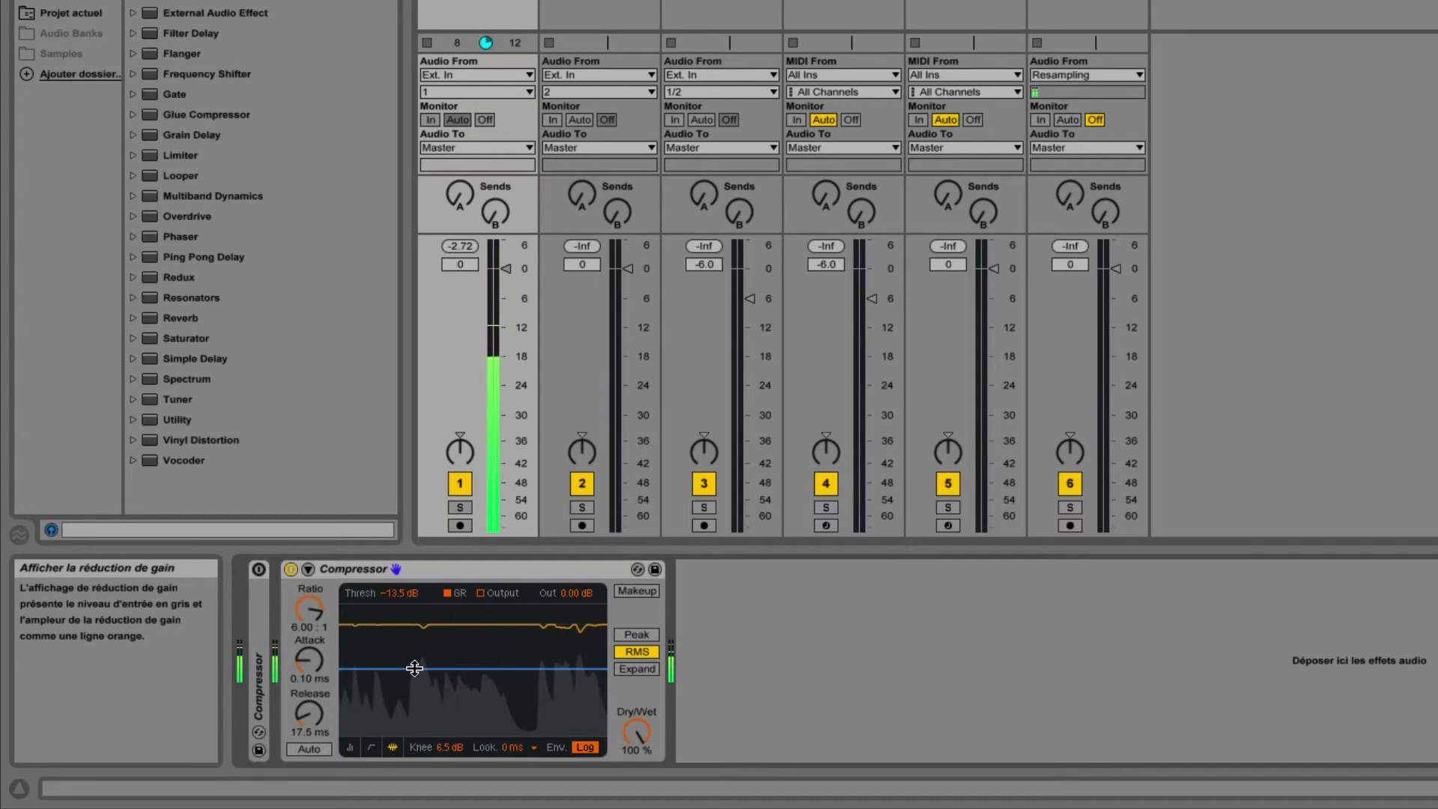
- Bypass and re-enable the compressor twice during playback to compare the voice with and without compression
click(287, 572)
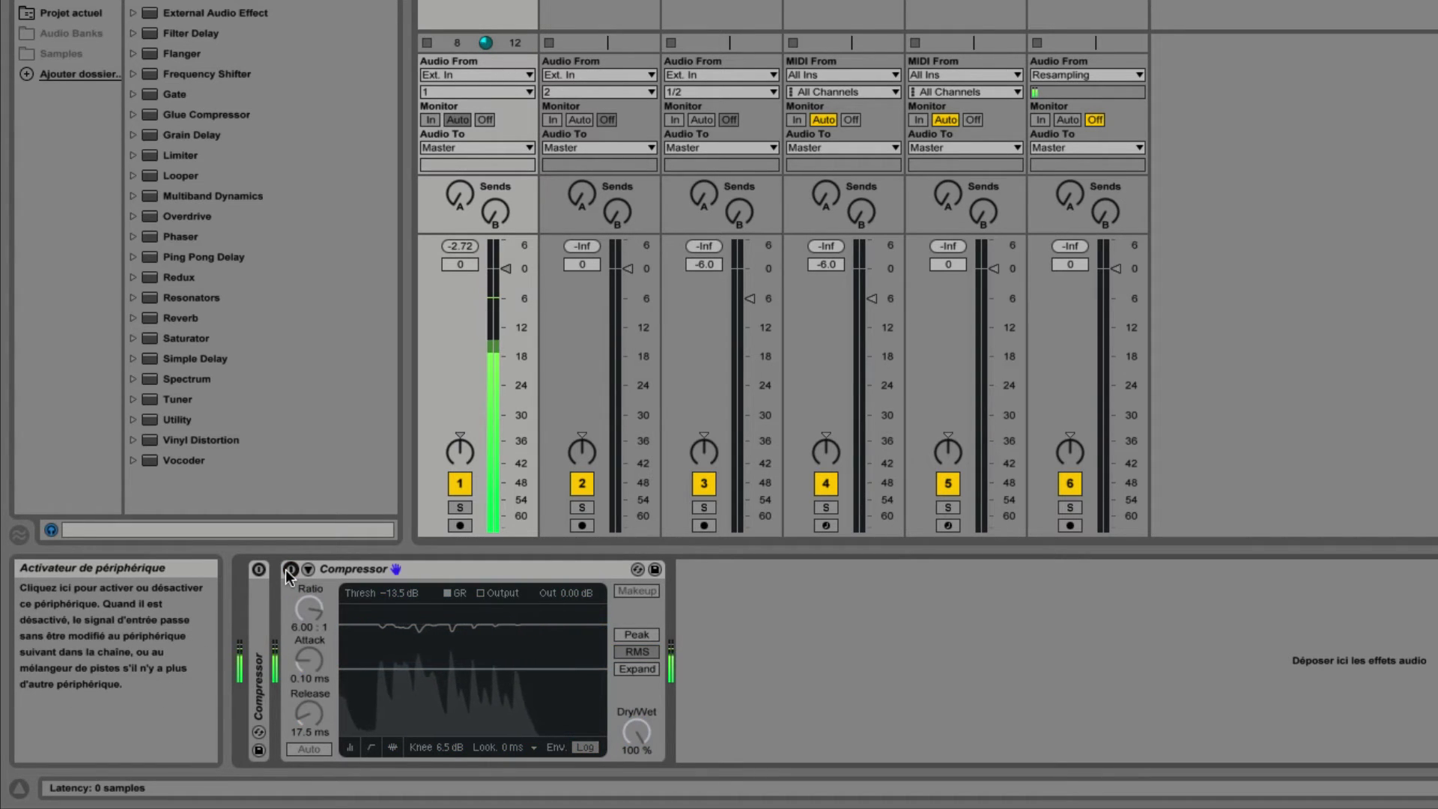
click(289, 570)
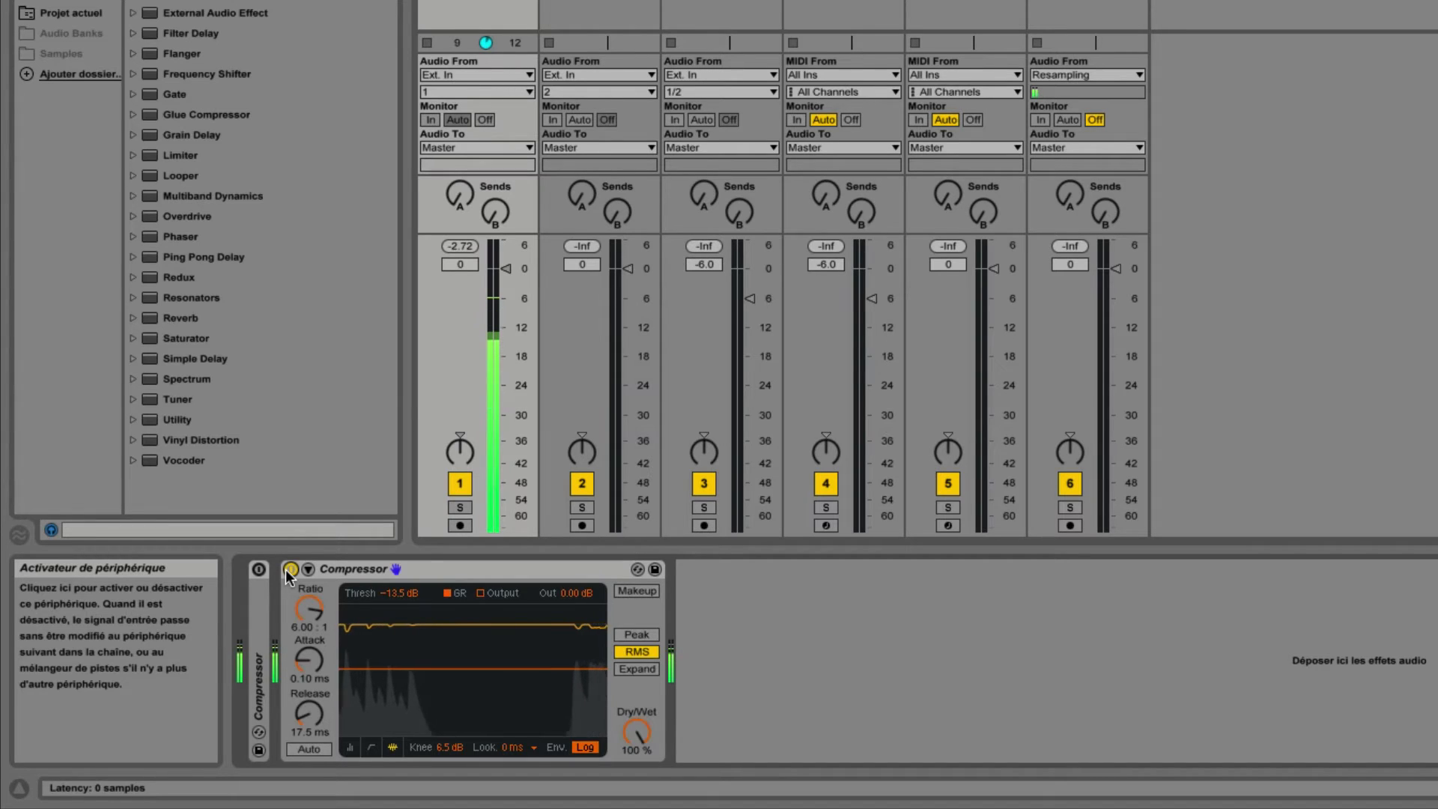
click(289, 570)
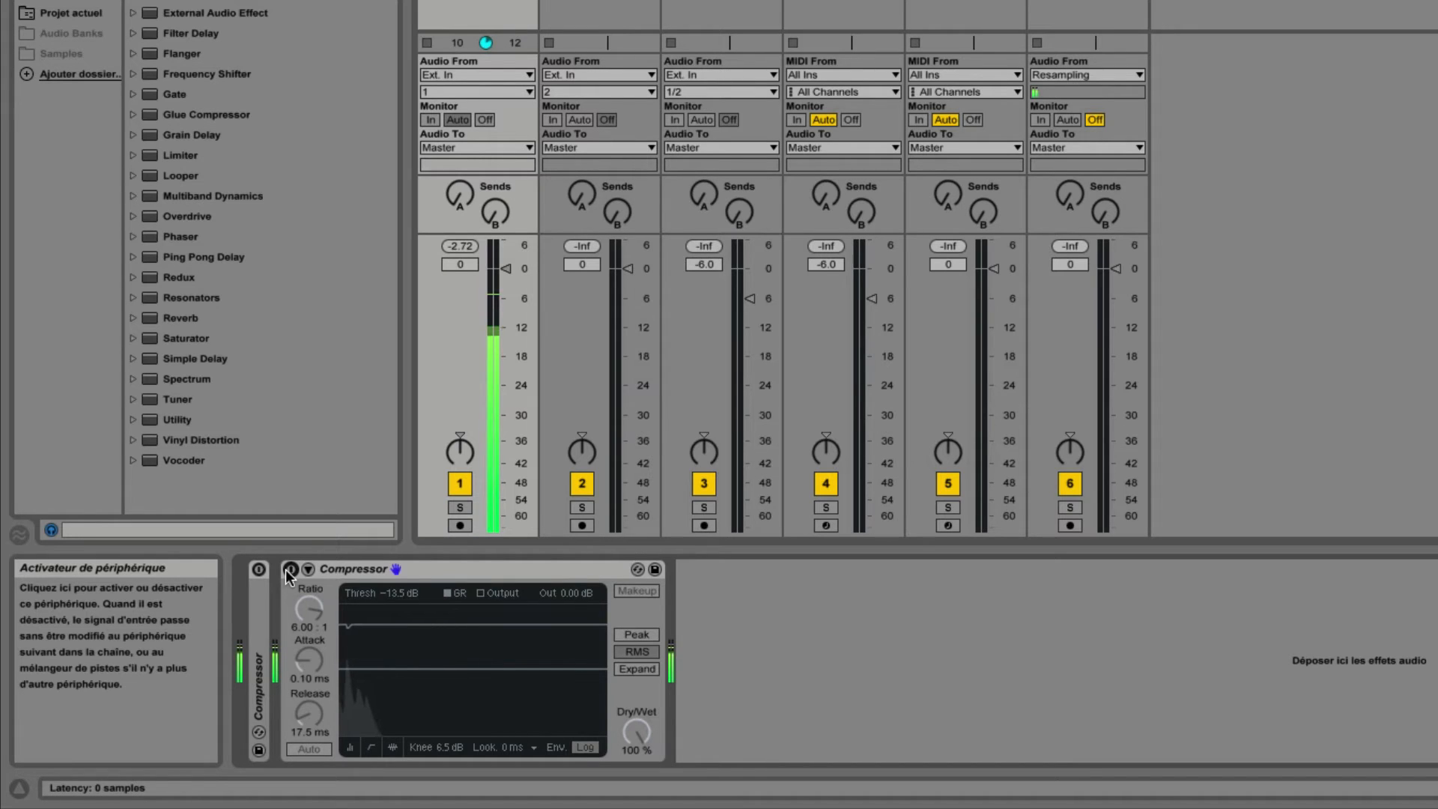
click(289, 570)
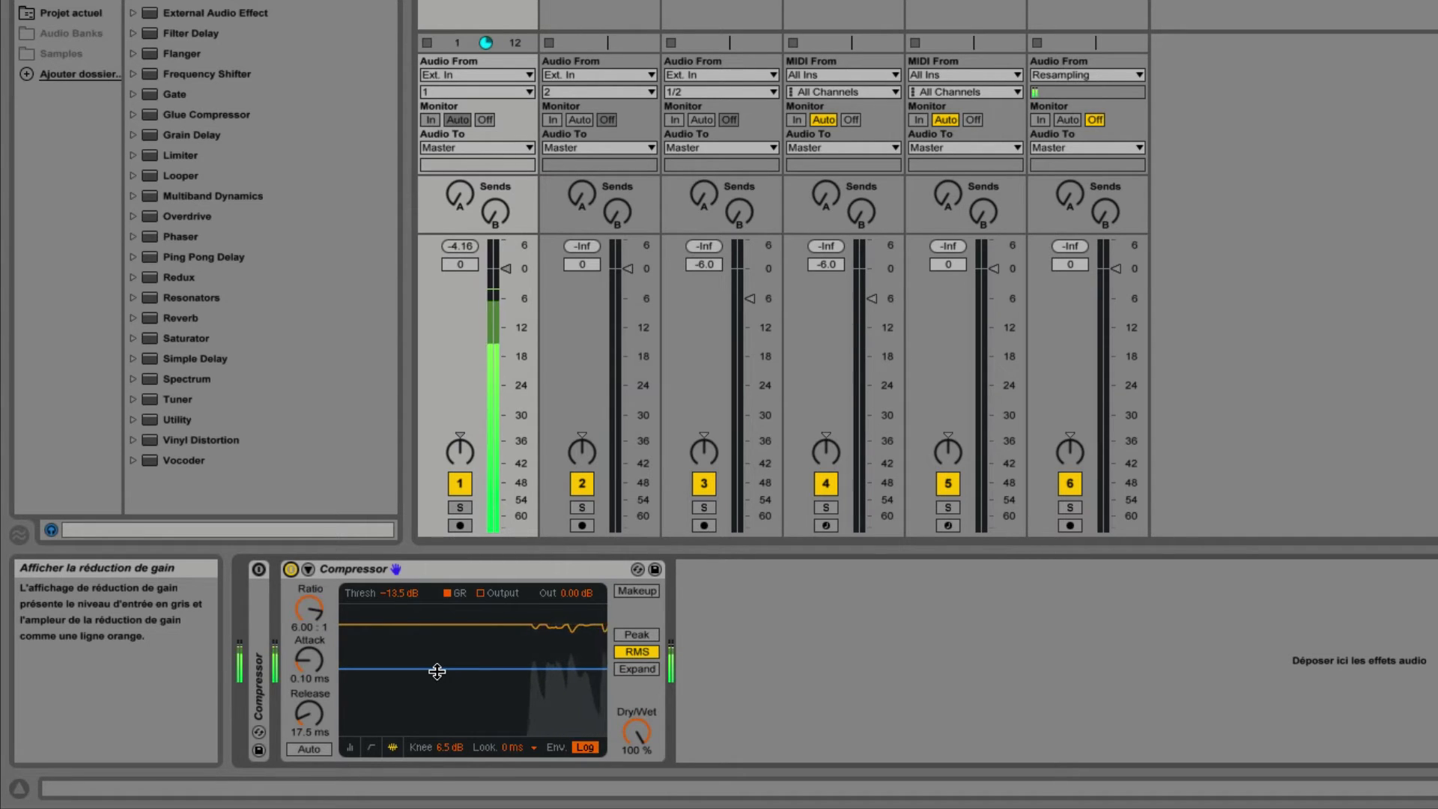
- Mute the Voice track while examining the gain reduction, unmute it and switch the compressor back to its transfer curve
click(460, 483)
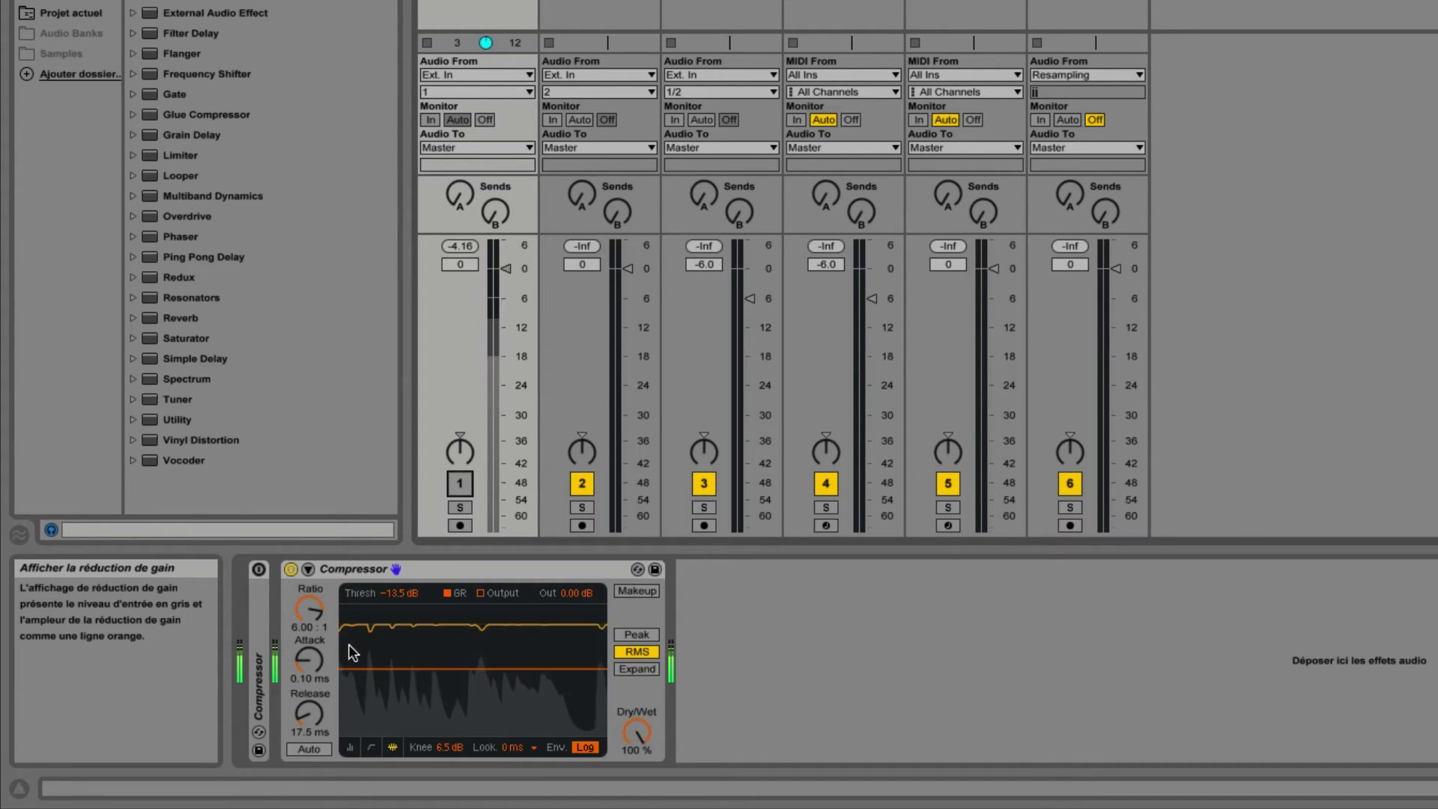
click(459, 484)
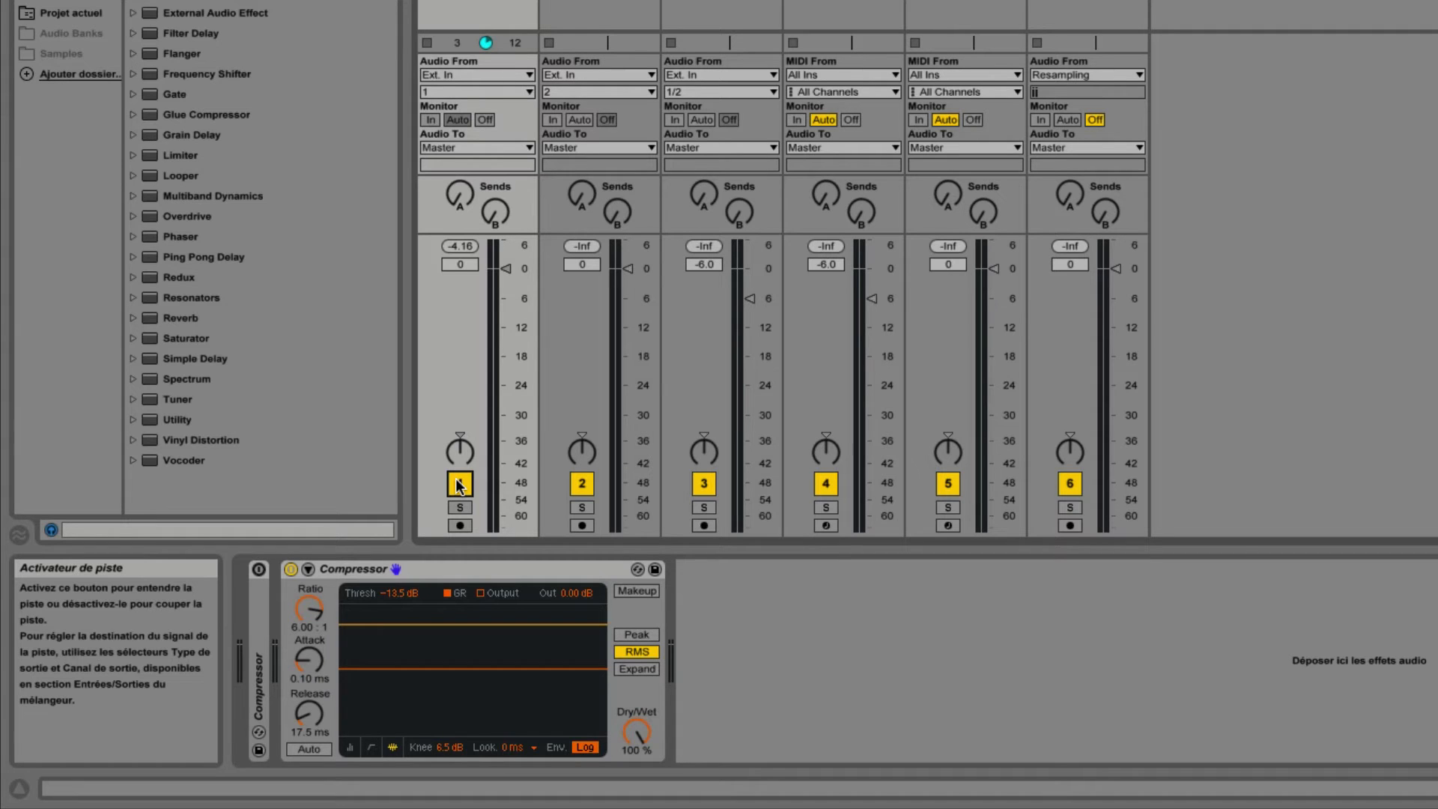
click(371, 747)
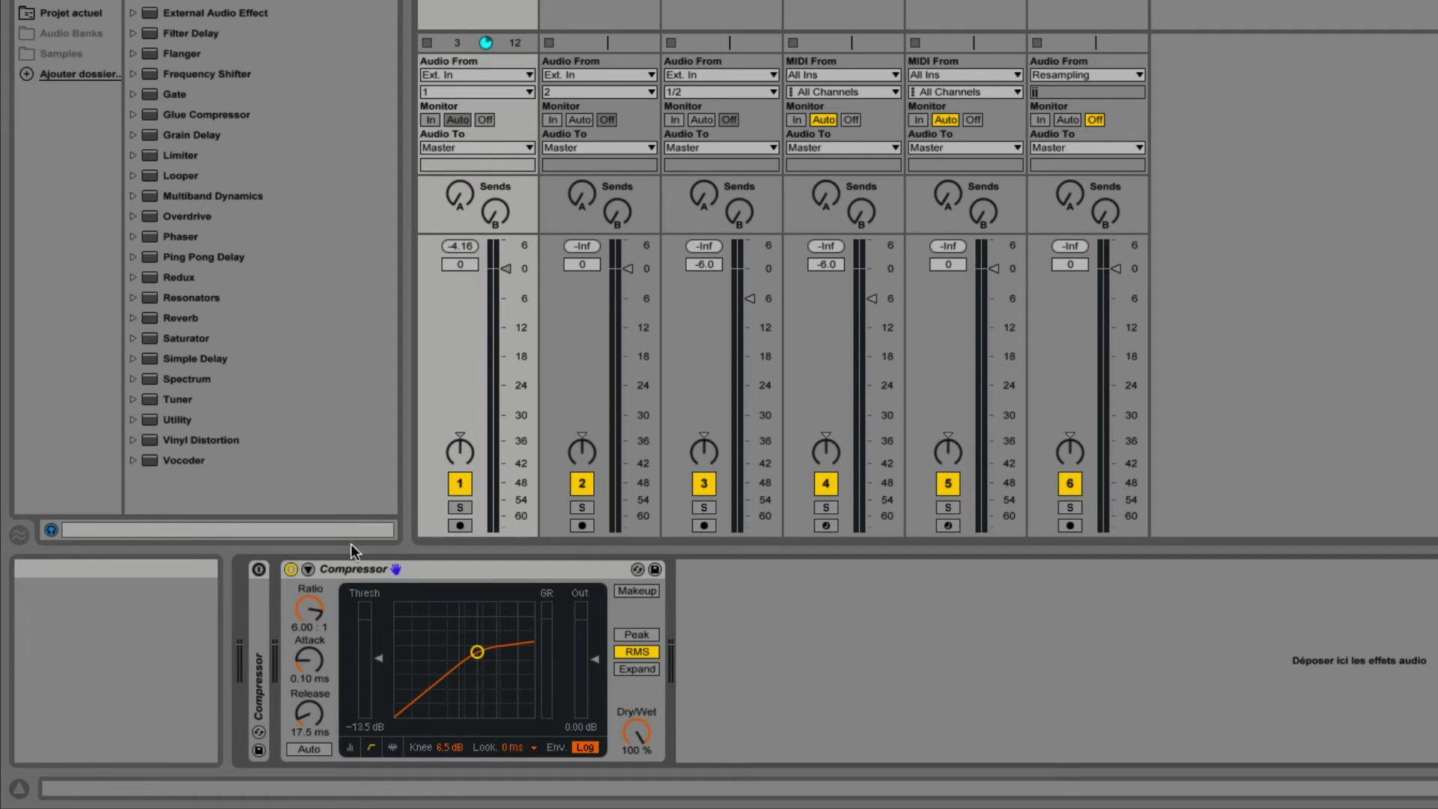
- Check the Voice track's peak level with the compressor bypassed, reactivate it and raise its output gain to 2.97 dB
click(289, 570)
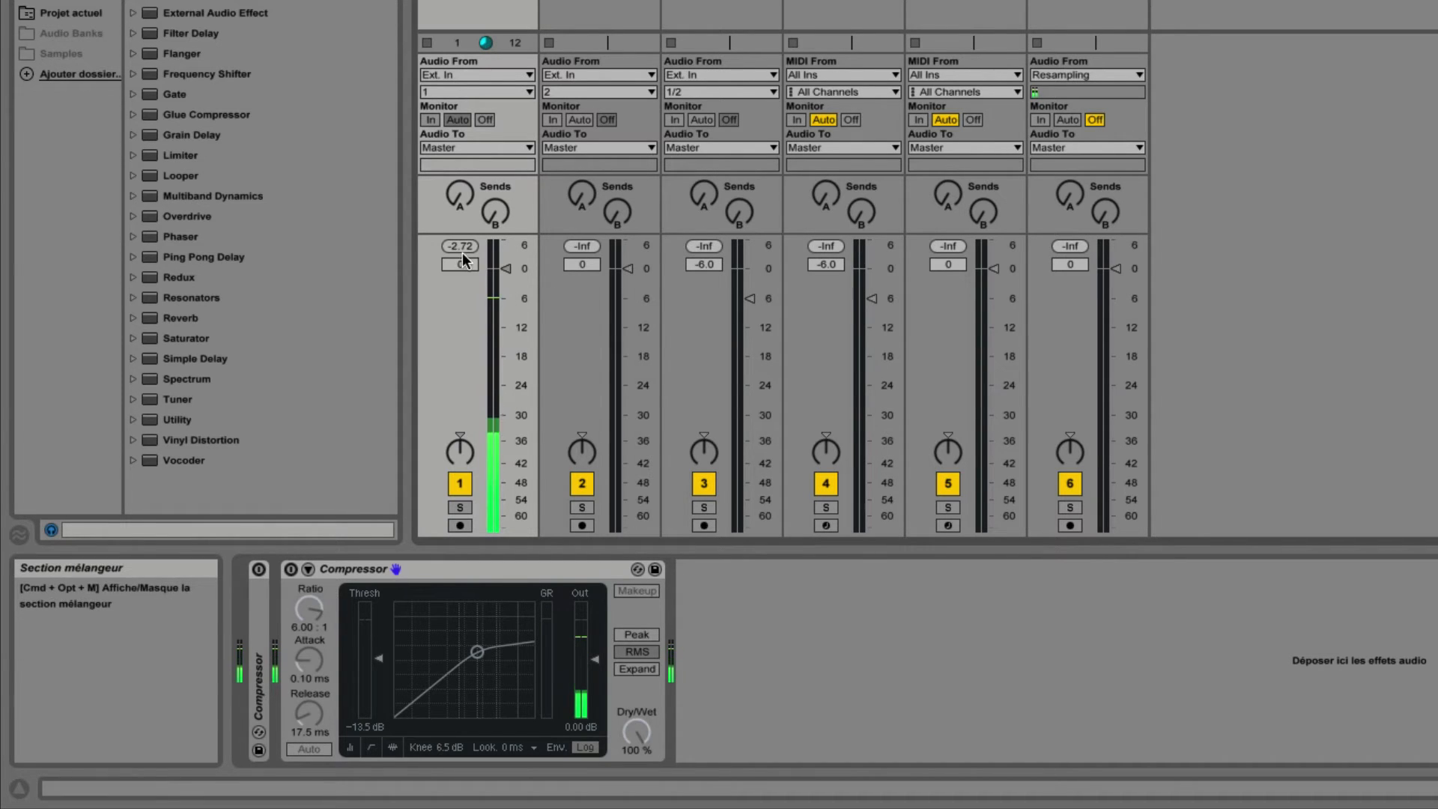
click(290, 570)
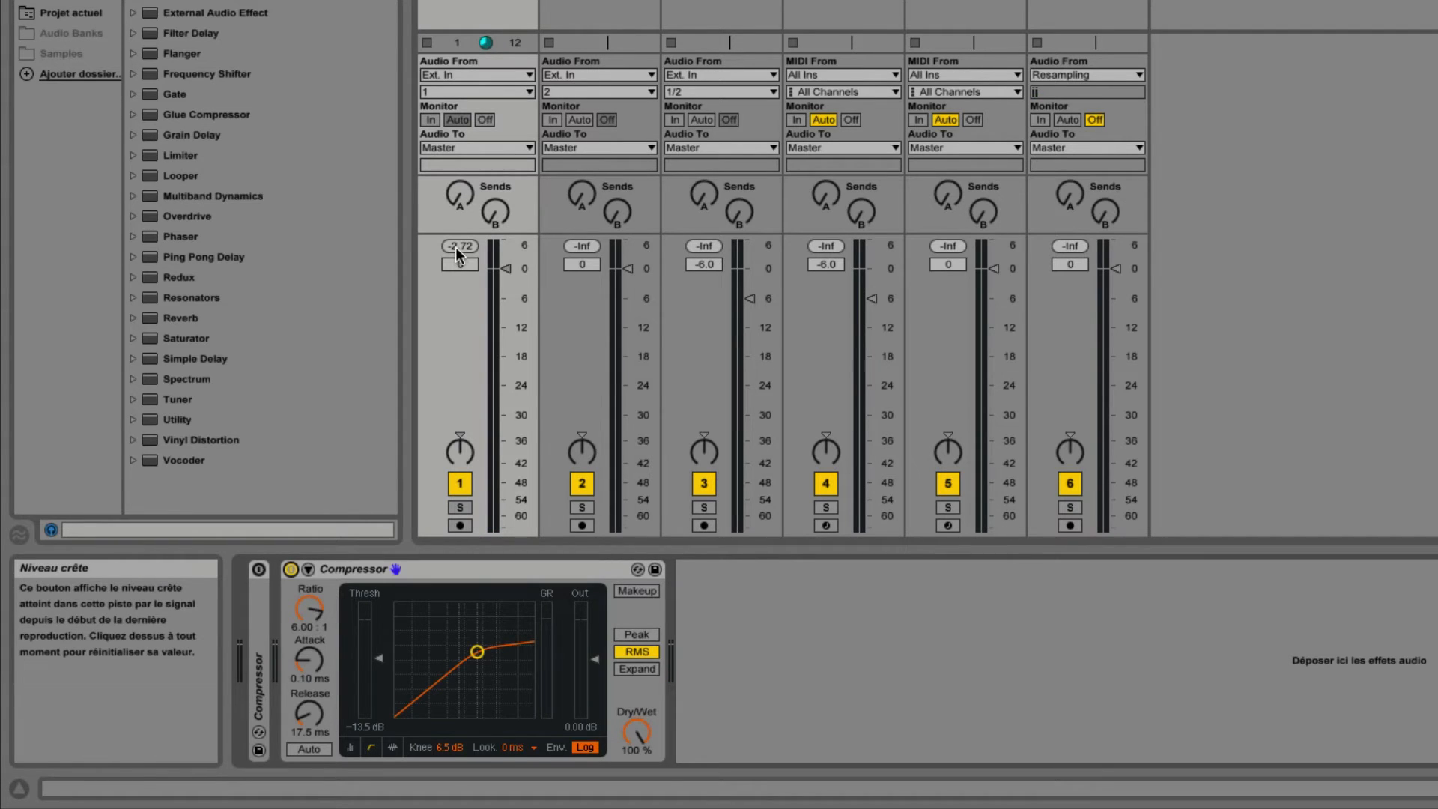
click(458, 246)
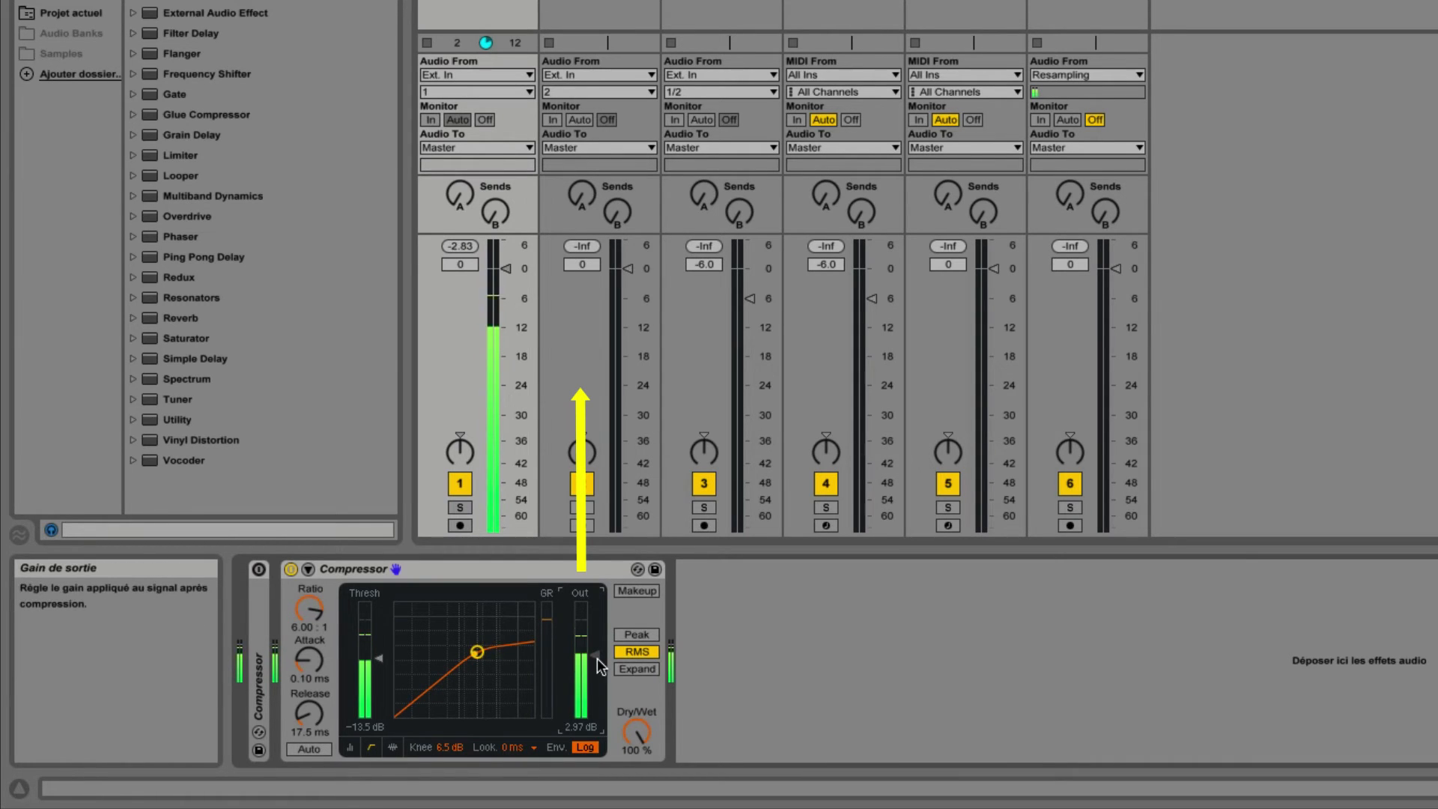
- Reset the Voice track's peak level and compare the bypassed and gain-compensated compressed signals during playback
click(458, 246)
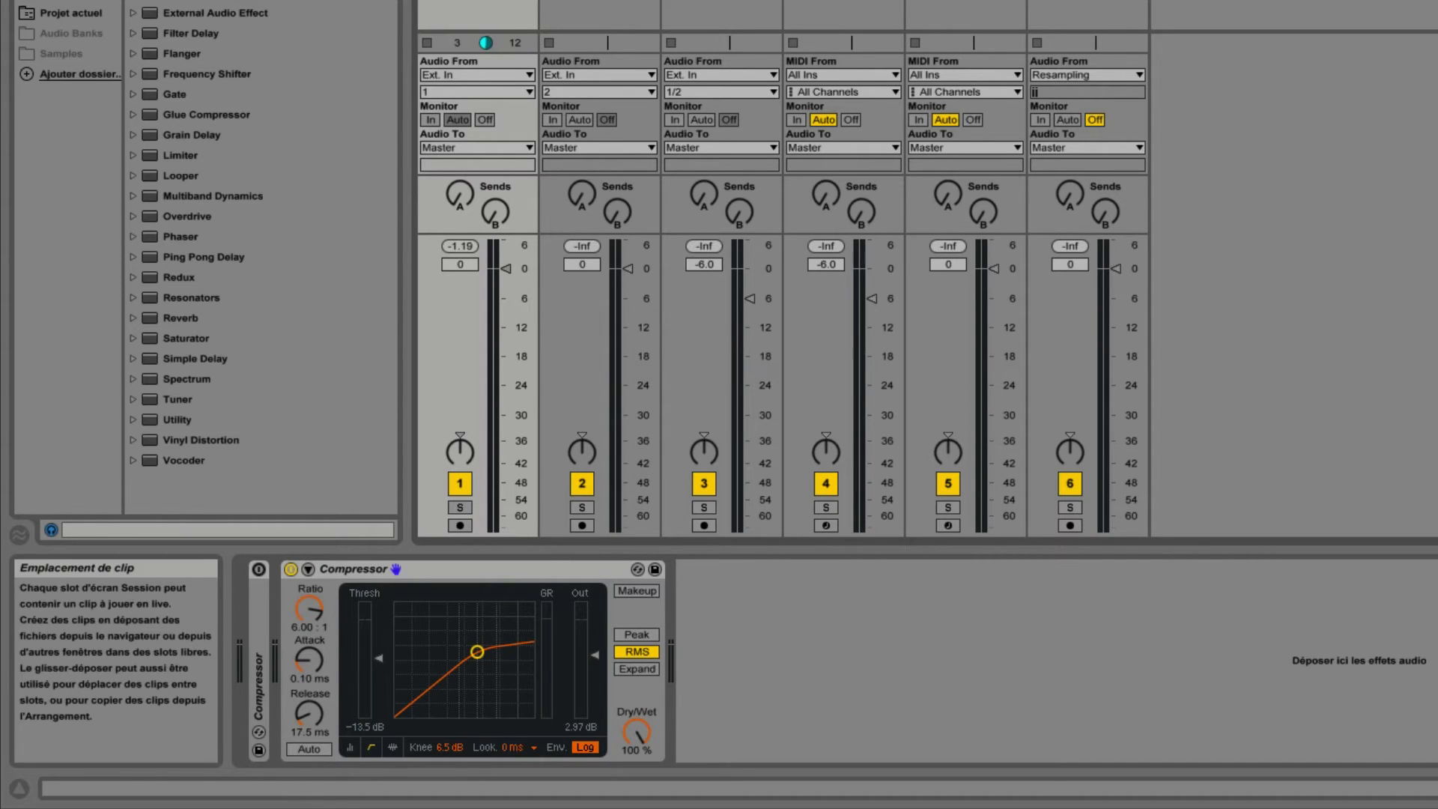
click(291, 570)
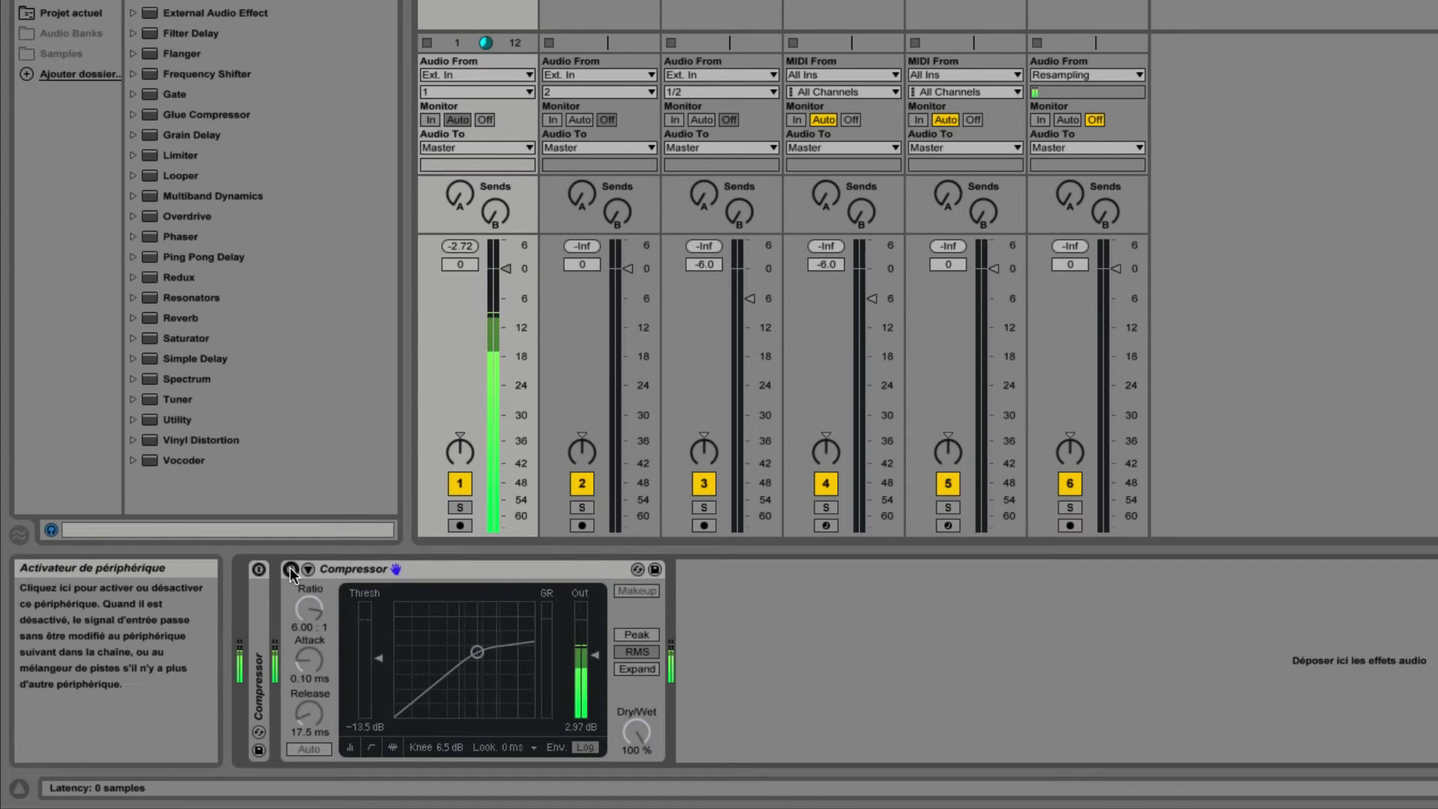
click(290, 569)
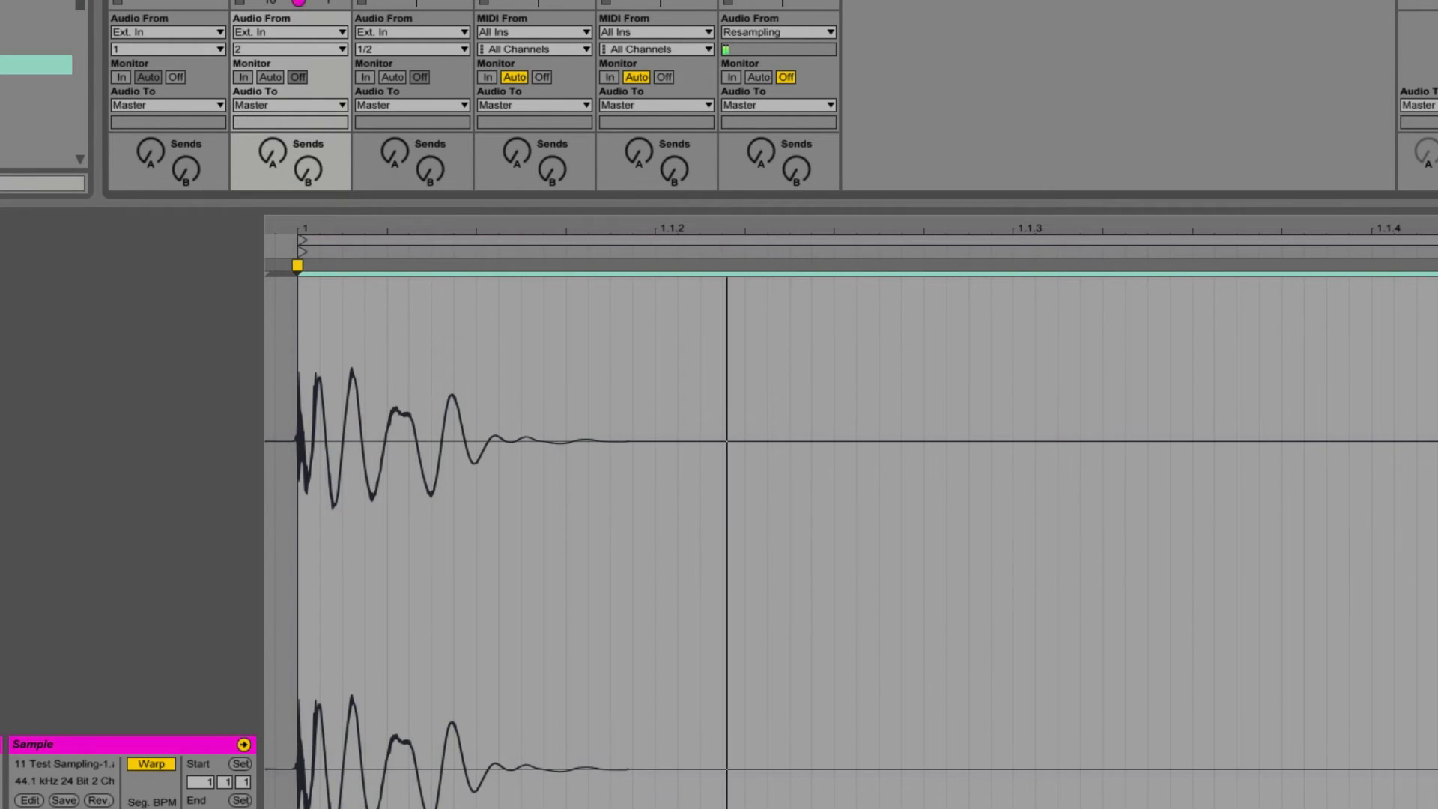
- Add a Compressor to track 2 with a 0.01 ms attack, a 1.00 ms release and automatic makeup gain disabled
key(shift+Tab)
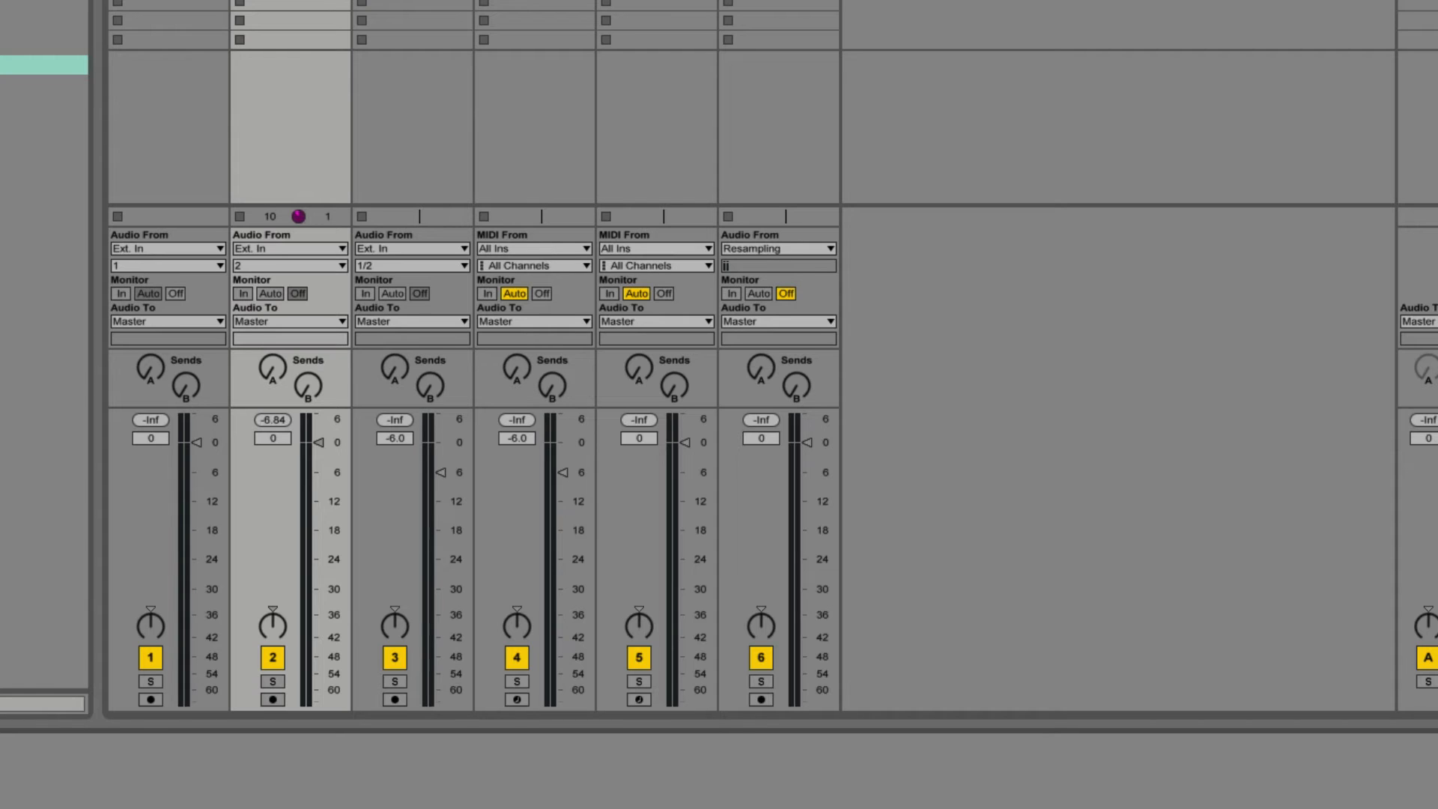
drag(4, 64, 274, 111)
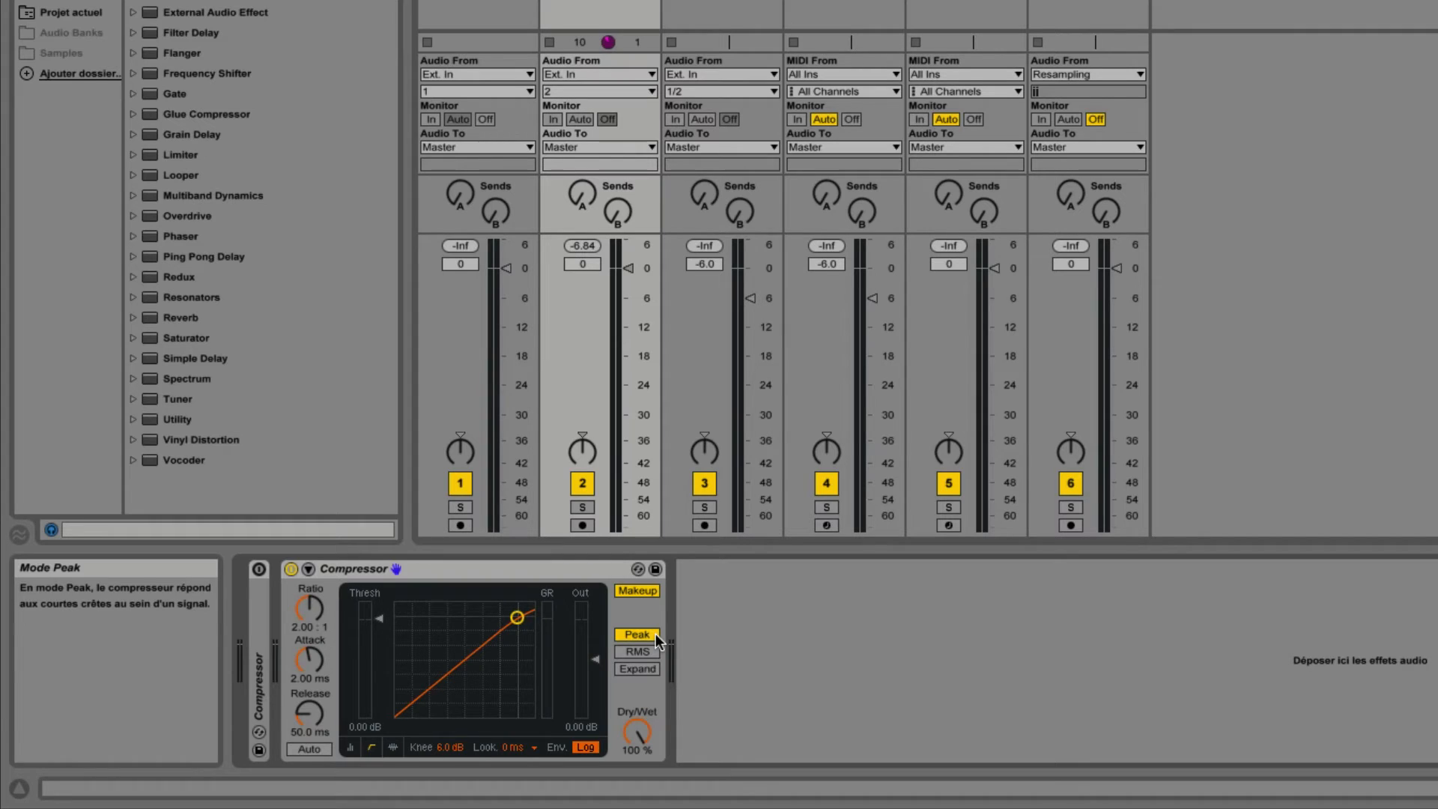
drag(308, 659, 295, 772)
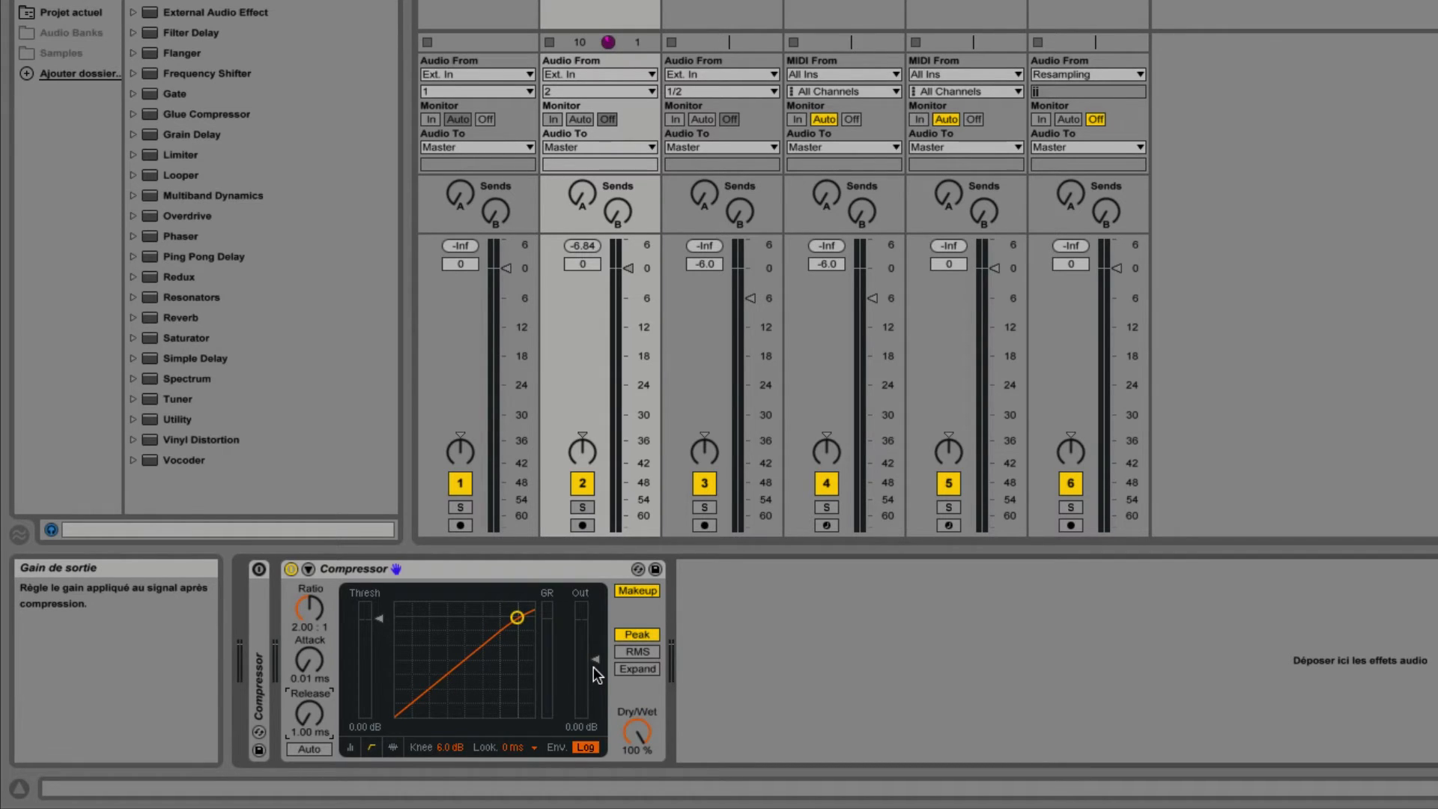
click(646, 591)
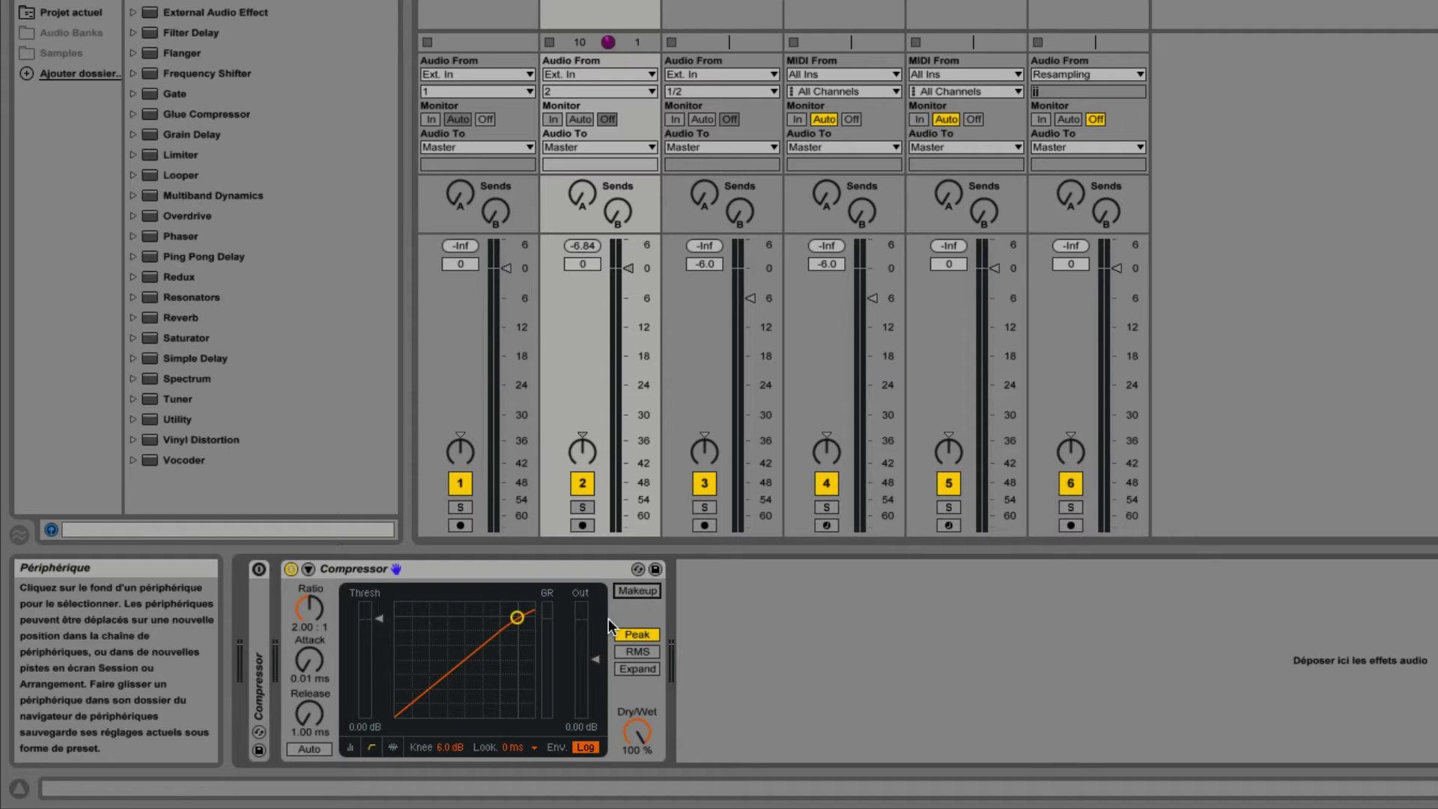
- Reset track 2's peak level, check the uncompressed peak with the compressor bypassed, and reactivate it
click(585, 247)
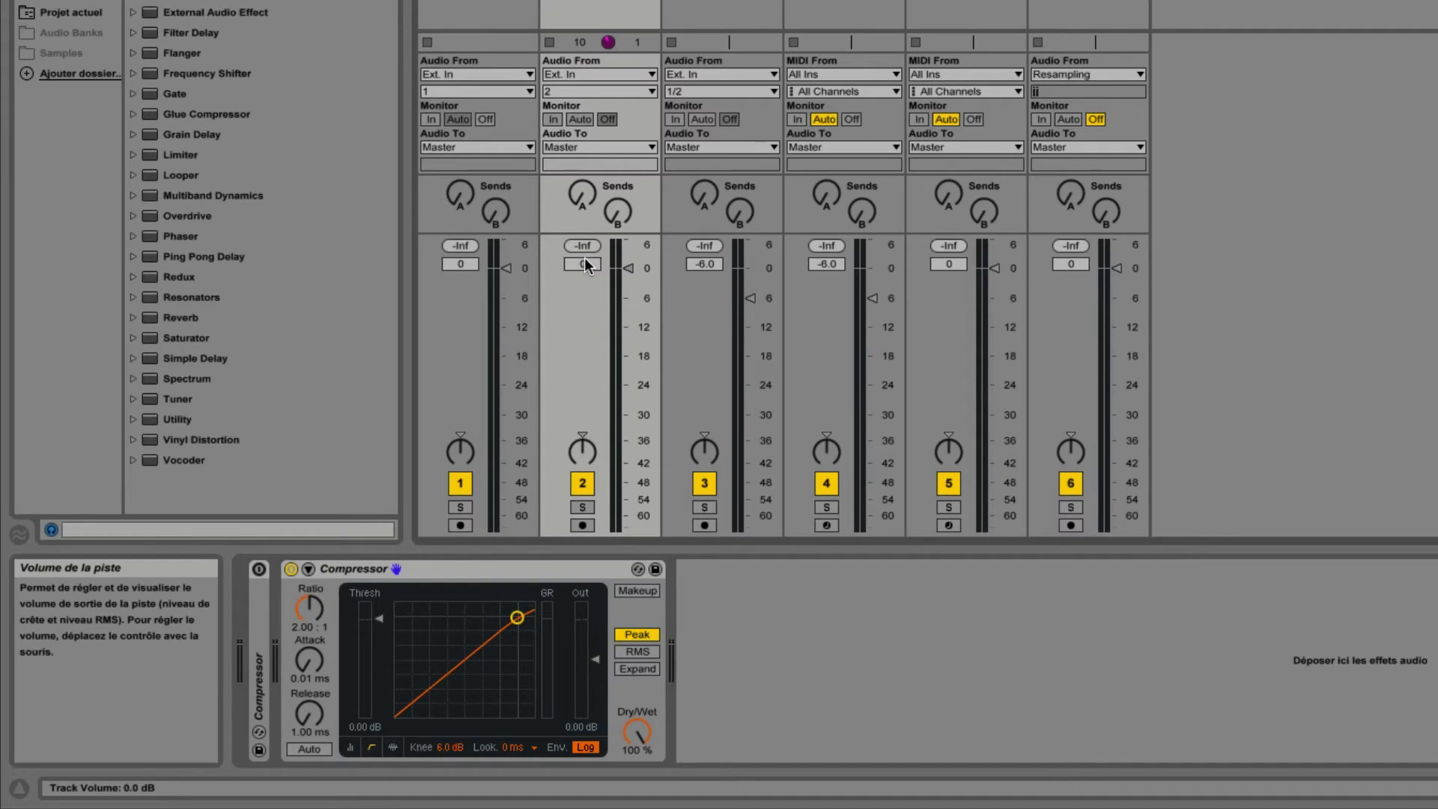
click(291, 570)
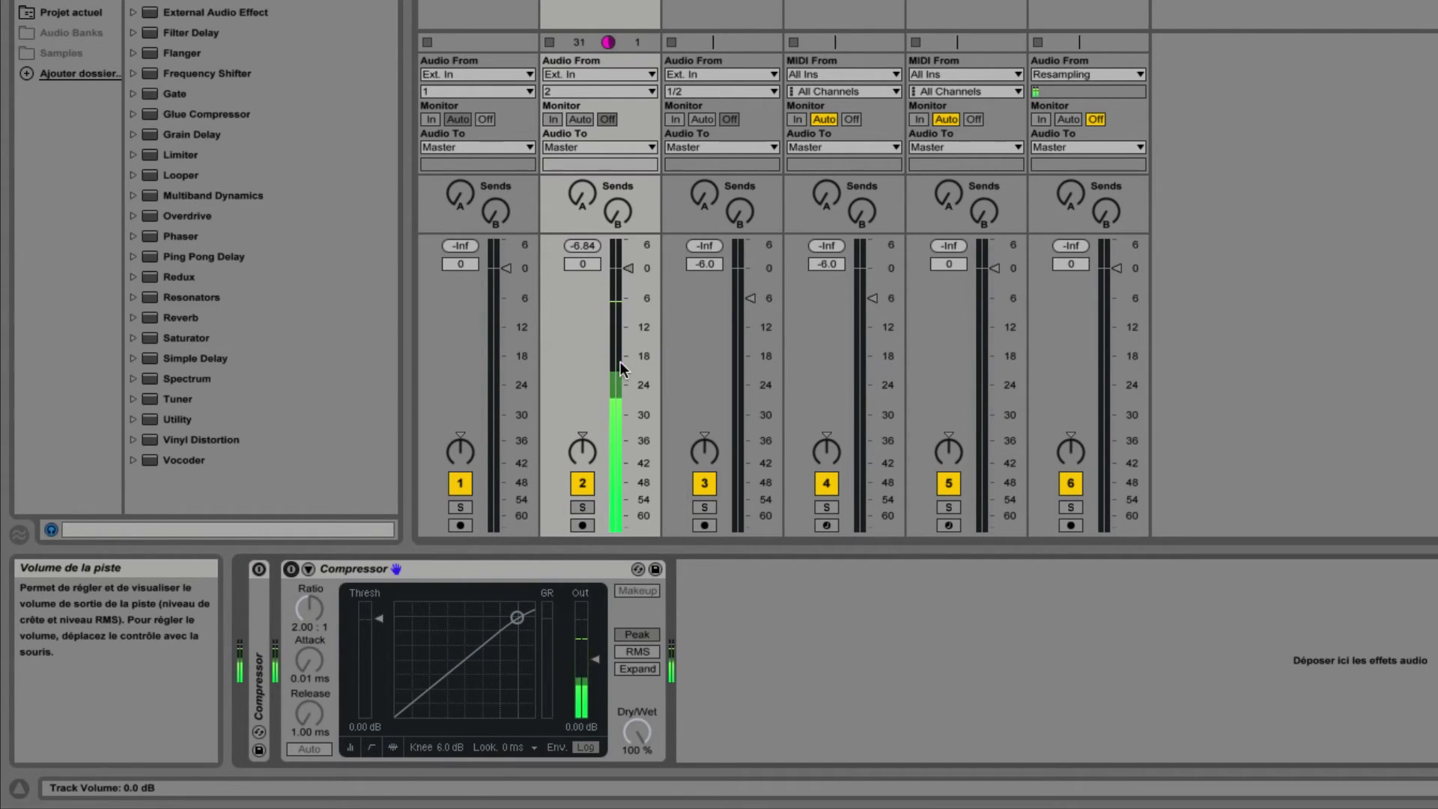
click(291, 569)
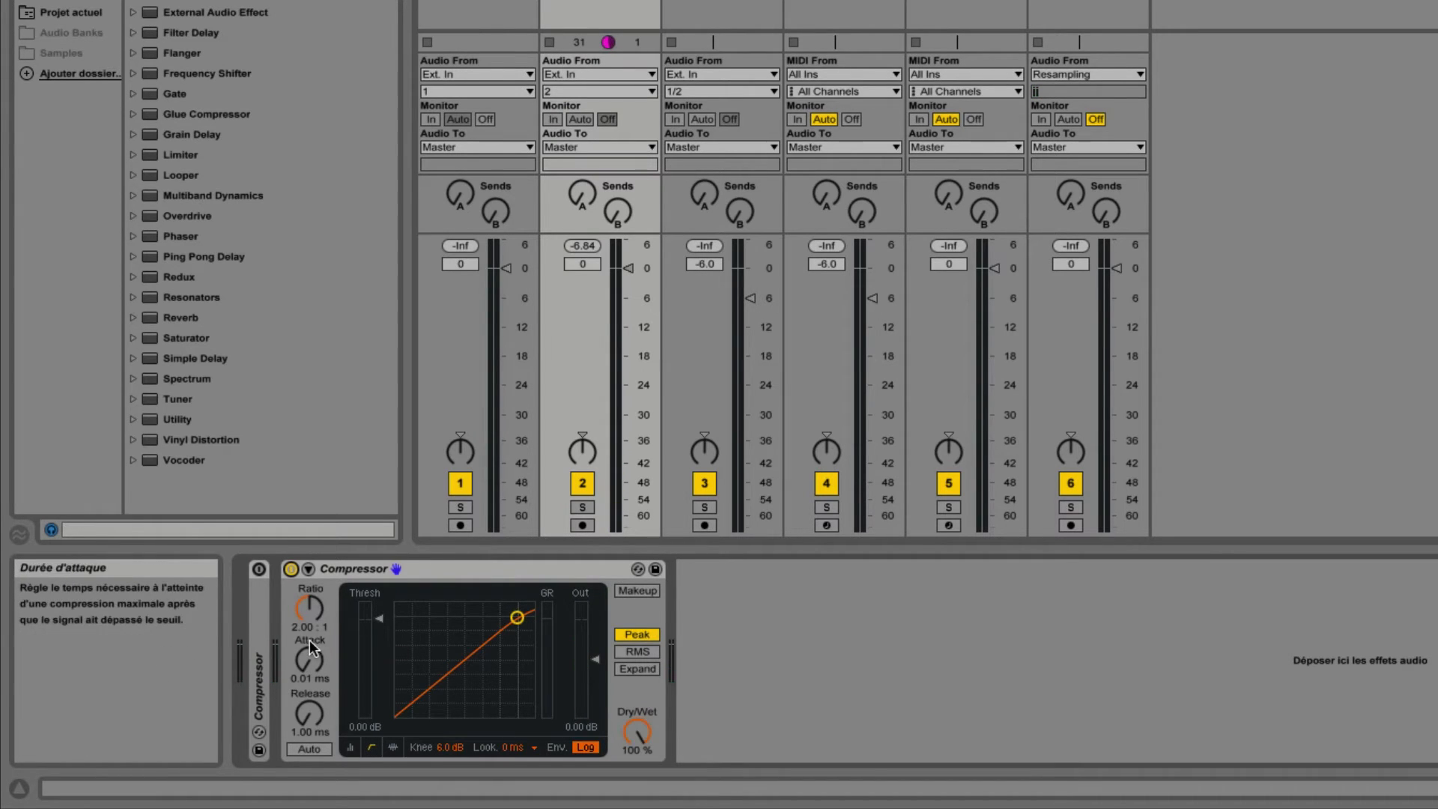
- Set the compressor's ratio to 18:1 and lower its threshold to -13.8 dB
text(18)
key(Return)
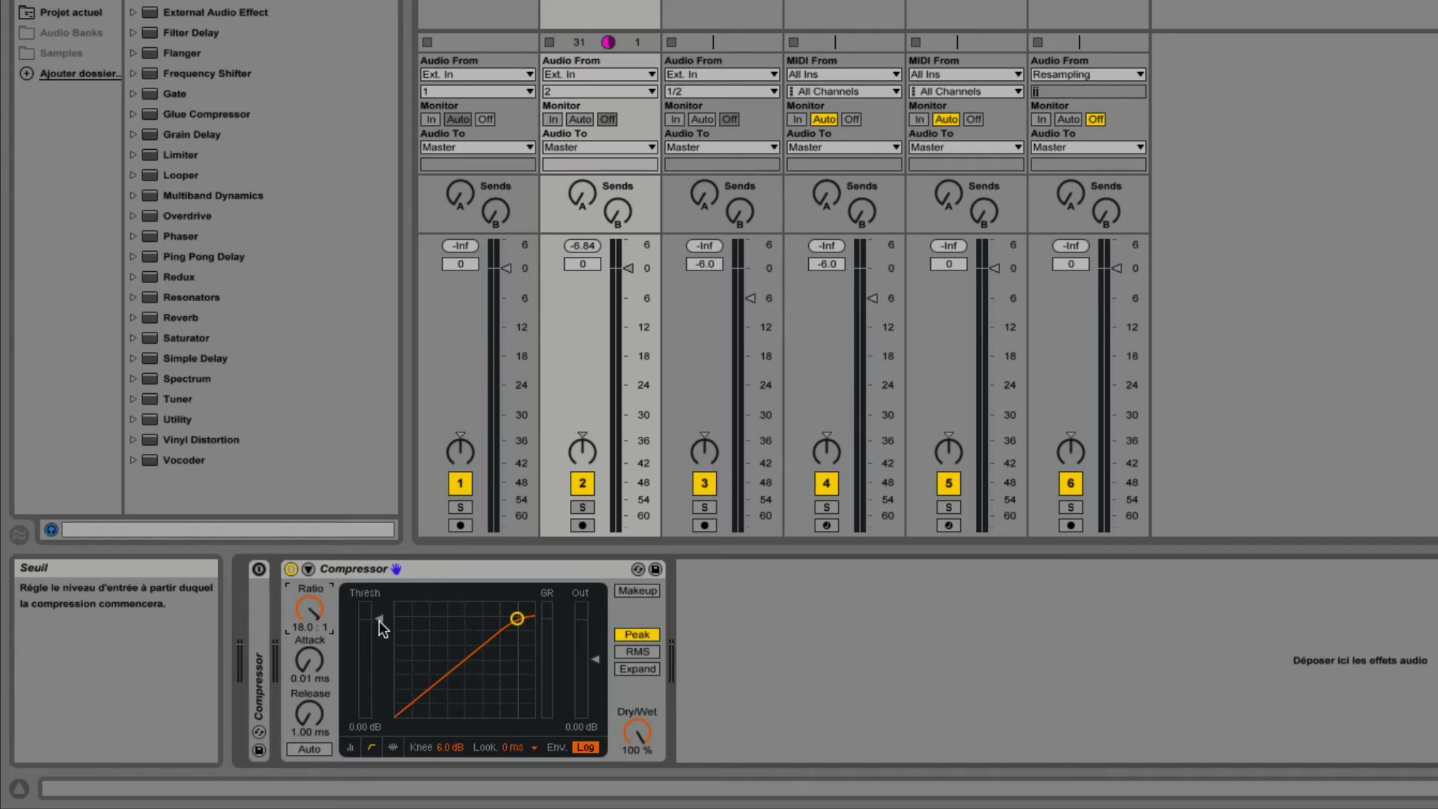
drag(379, 620, 379, 657)
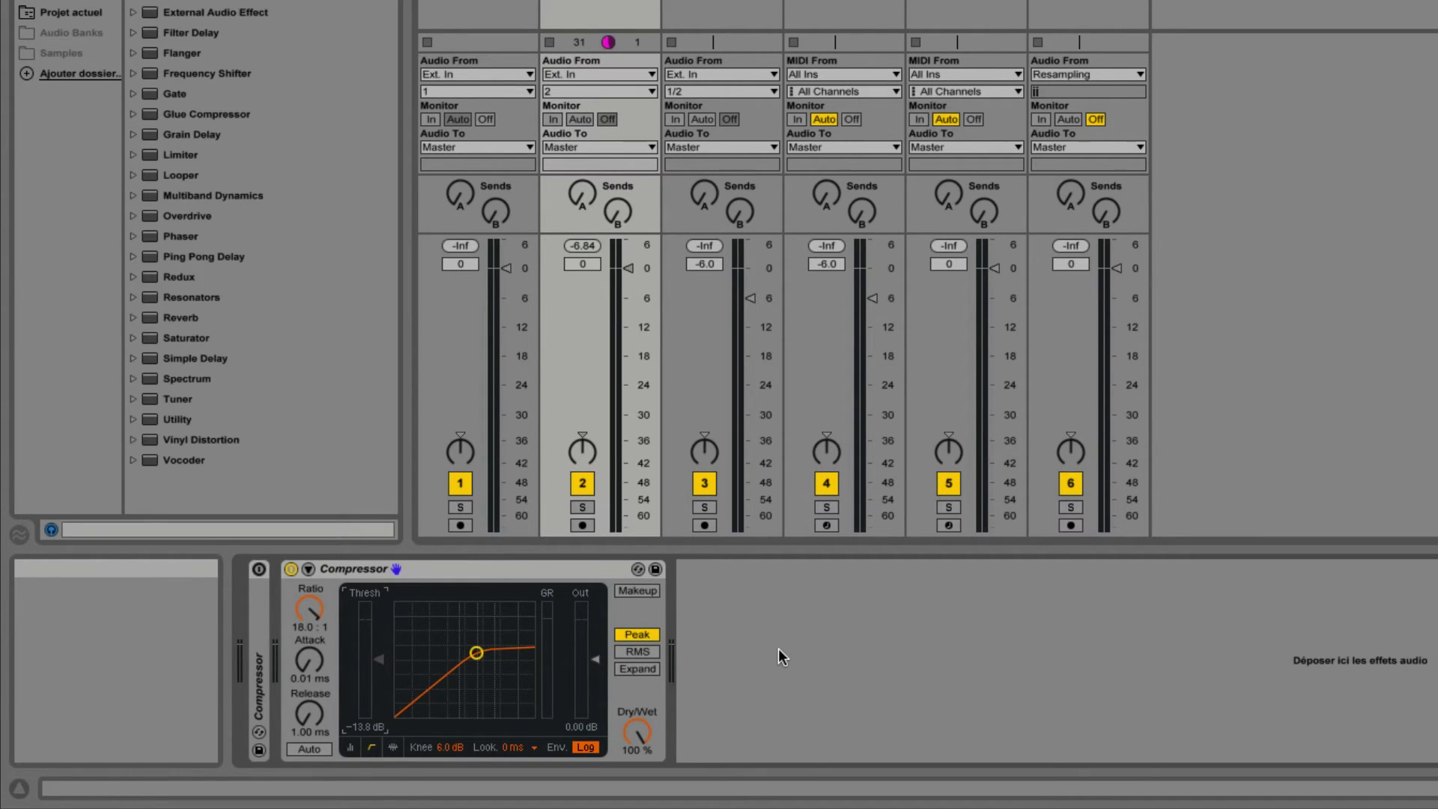
- Play the clip, examine the compressor's activity display and return to the transfer curve
key(space)
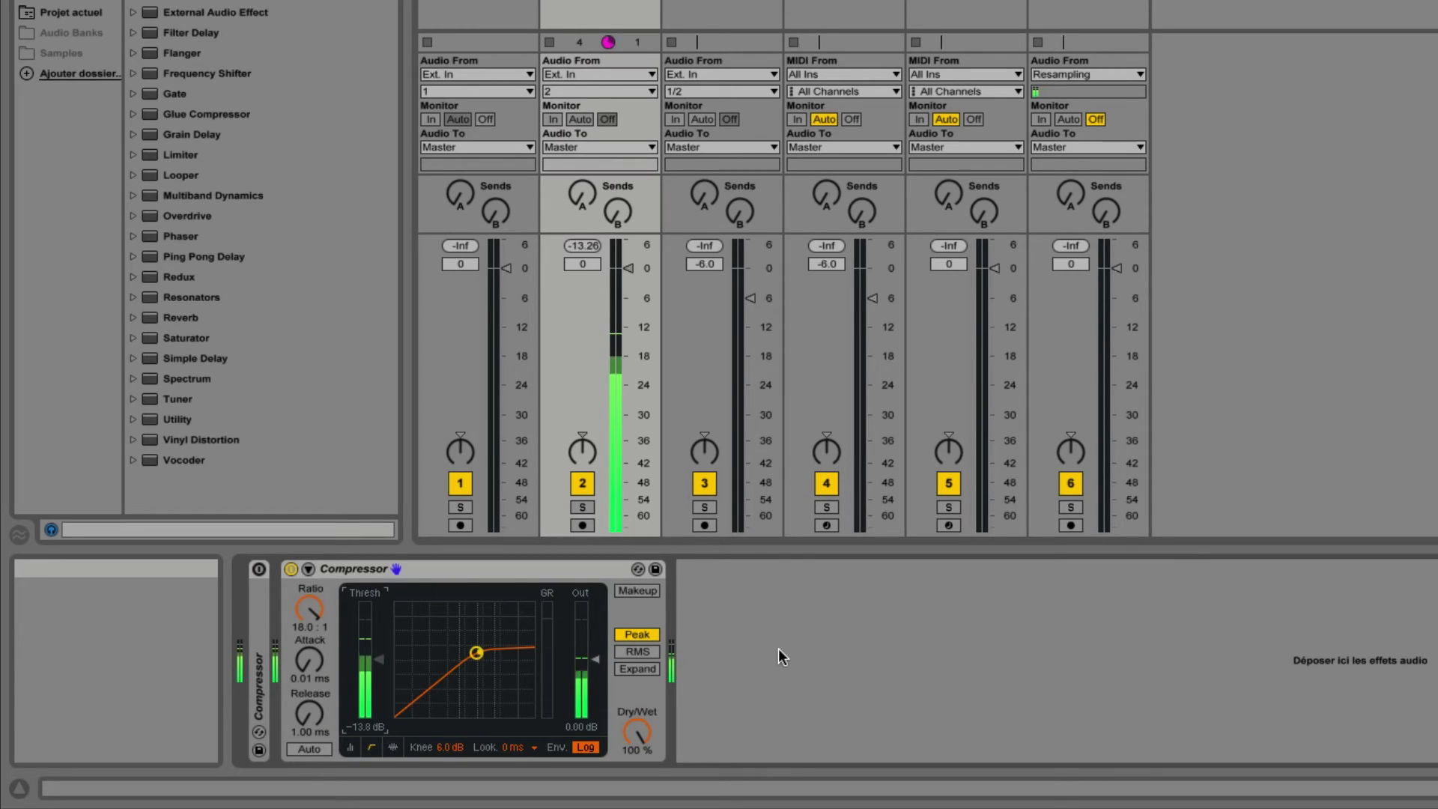
click(391, 748)
click(367, 749)
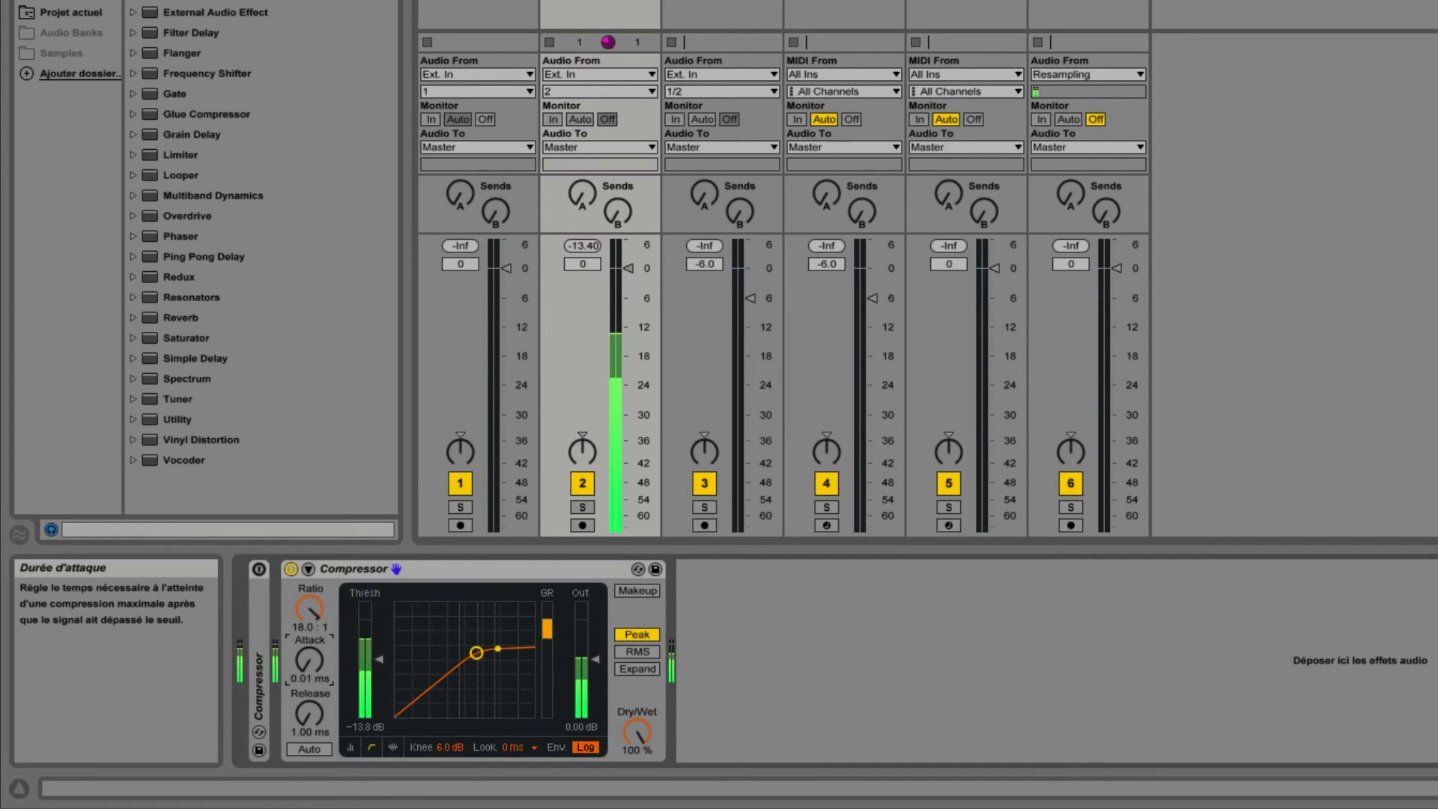
- Lengthen the compressor's attack to 0.22 ms and its release to 41.1 ms during playback
mouse_move(312, 657)
mouse_down()
mouse_move(312, 588)
mouse_move(311, 634)
mouse_up()
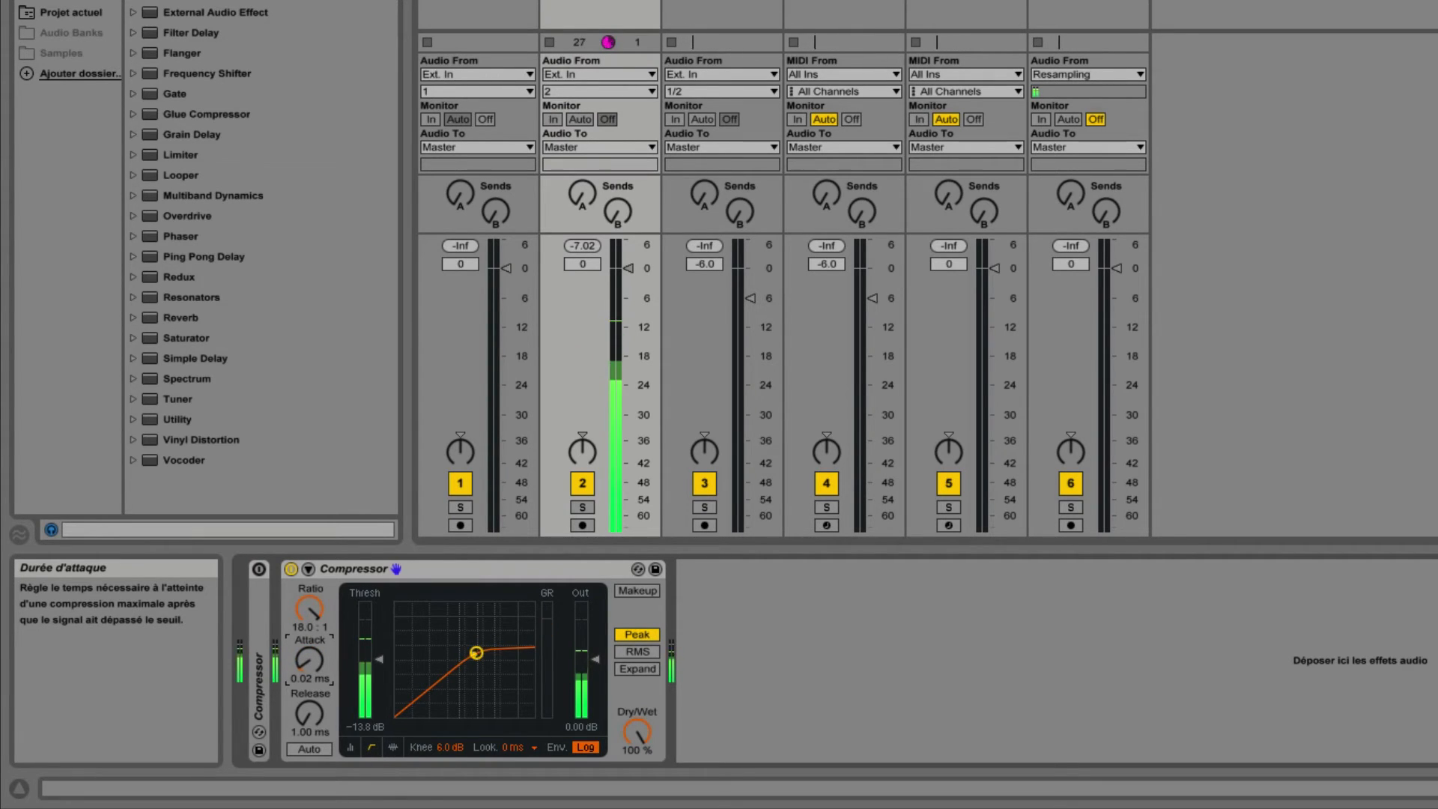
drag(311, 633, 311, 627)
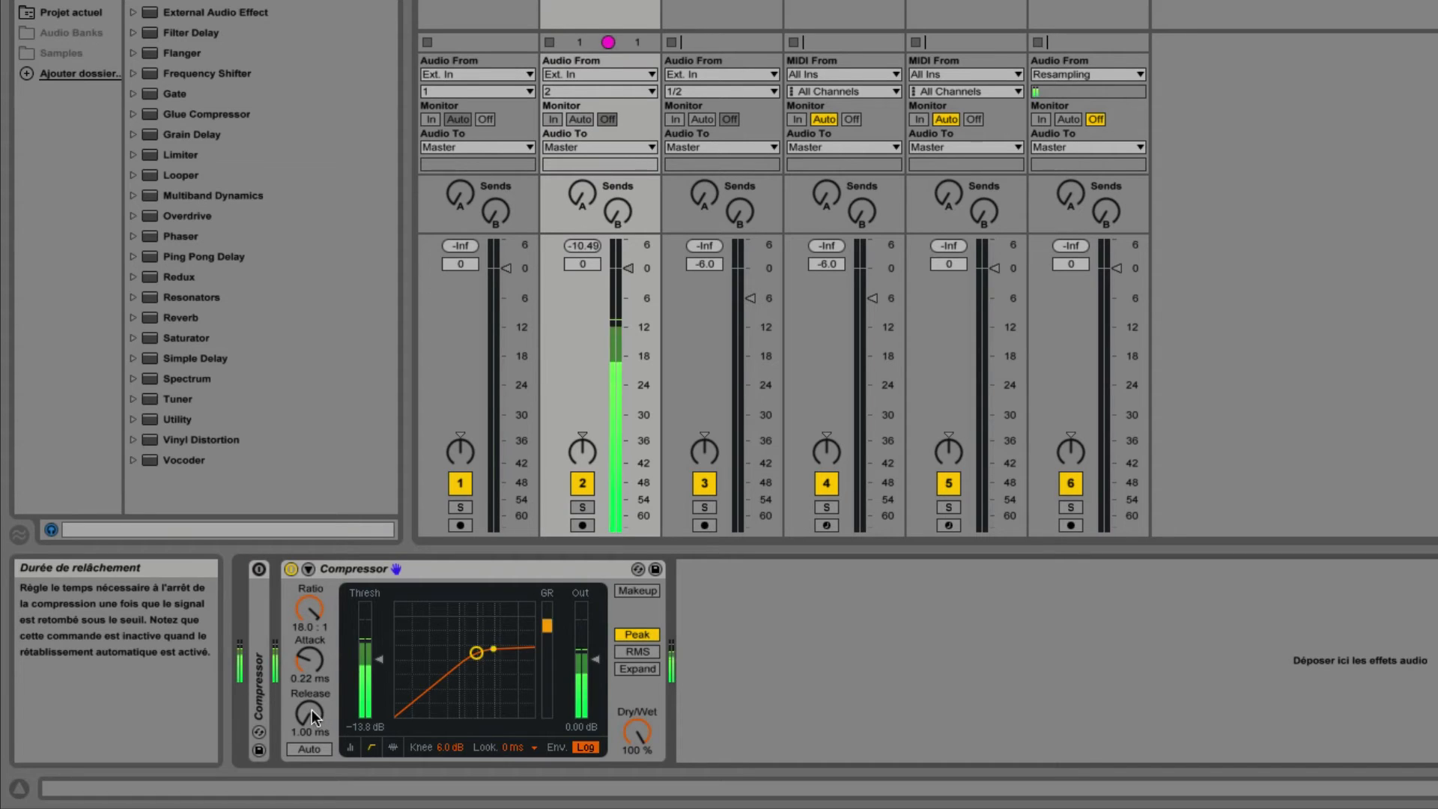
drag(312, 708, 312, 672)
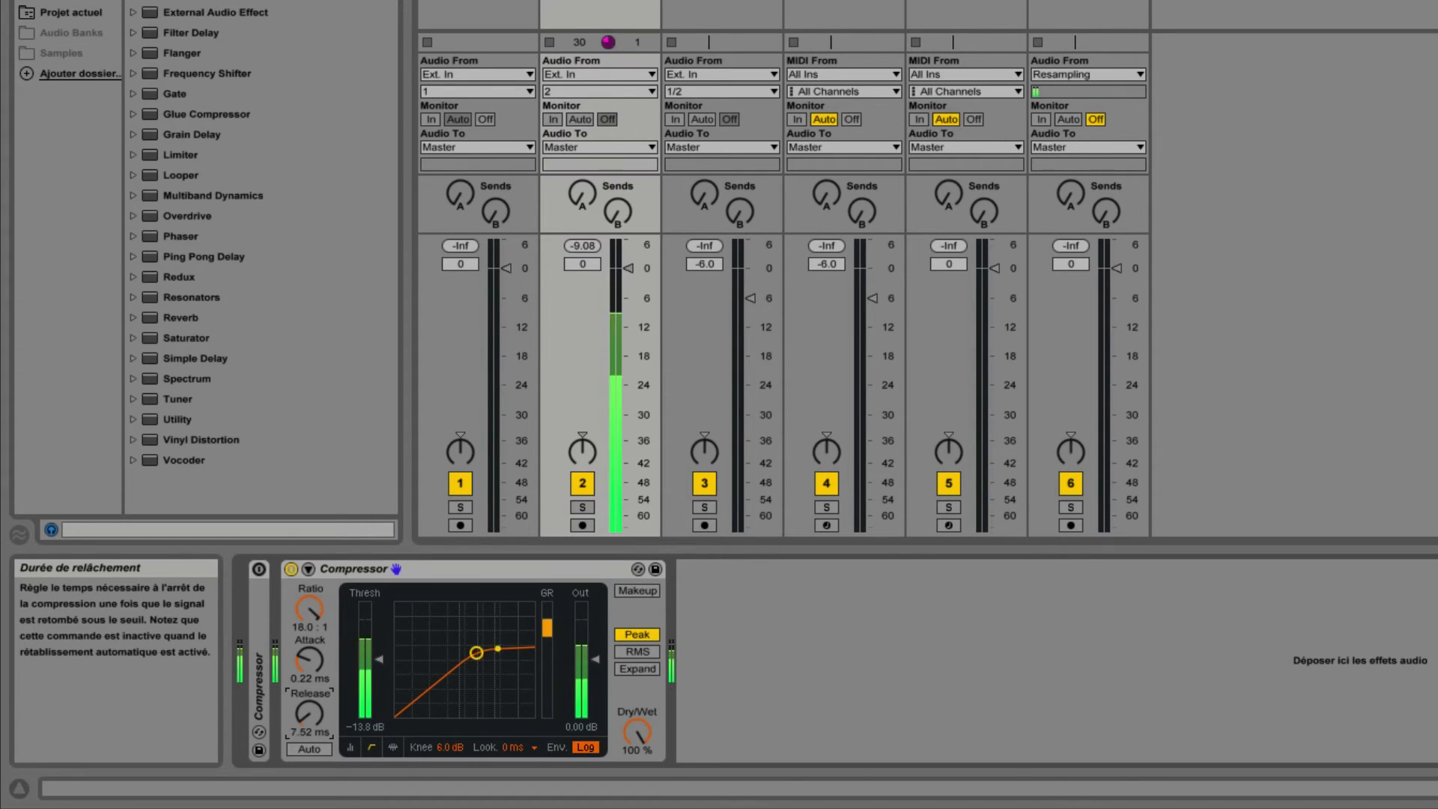
drag(309, 712, 309, 703)
drag(308, 714, 312, 712)
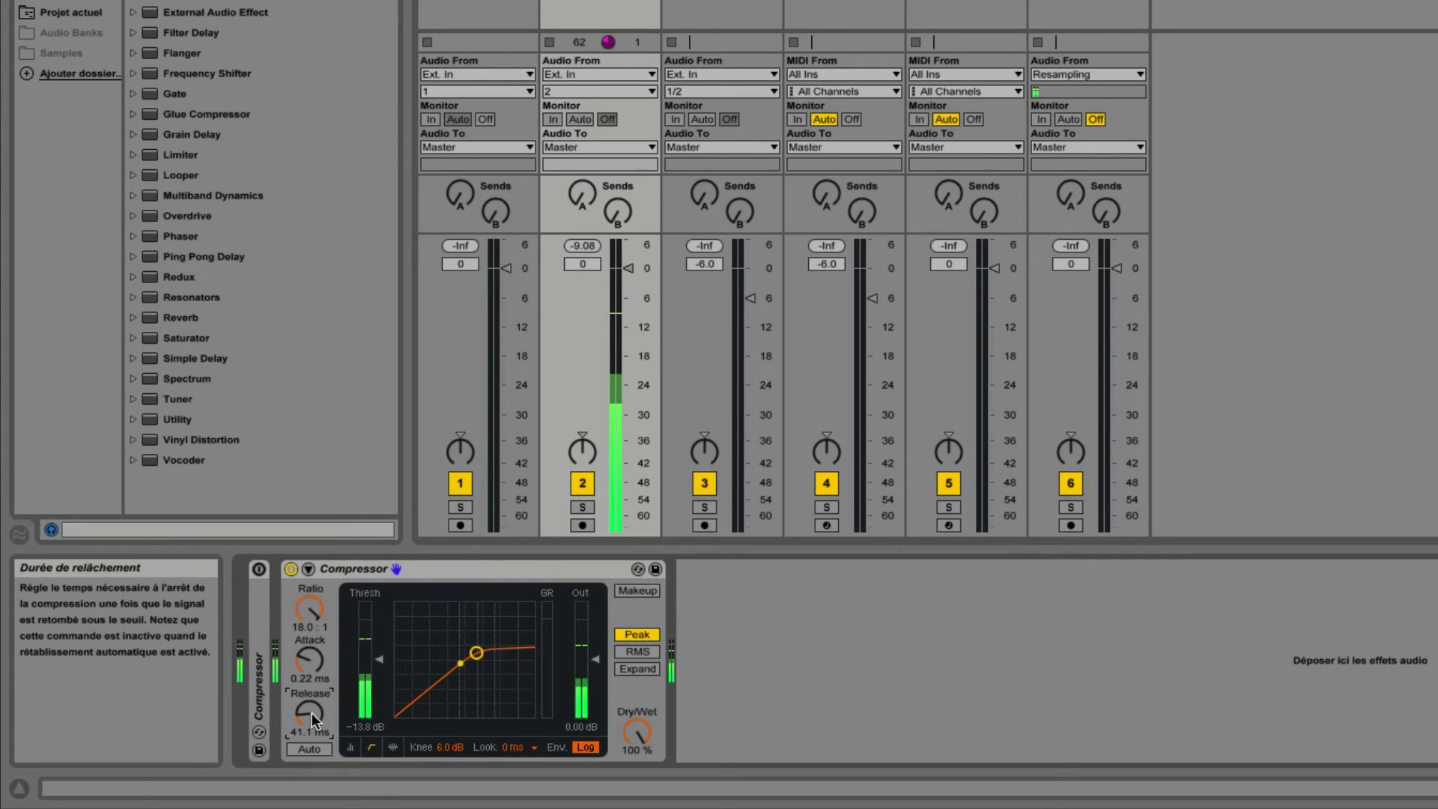
- Bypass and re-enable the compressor twice to compare the hit with and without the longer attack and release
click(289, 570)
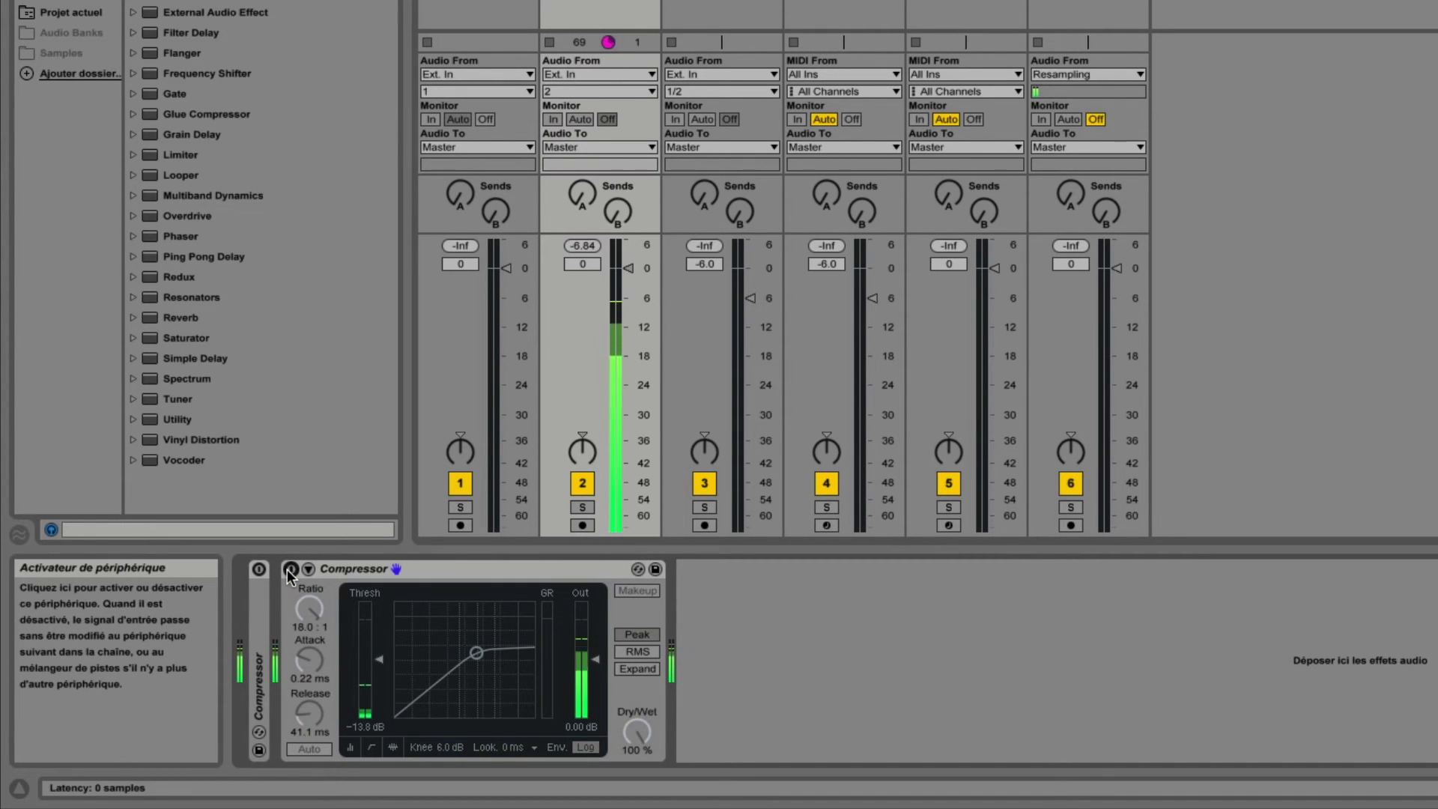
click(289, 570)
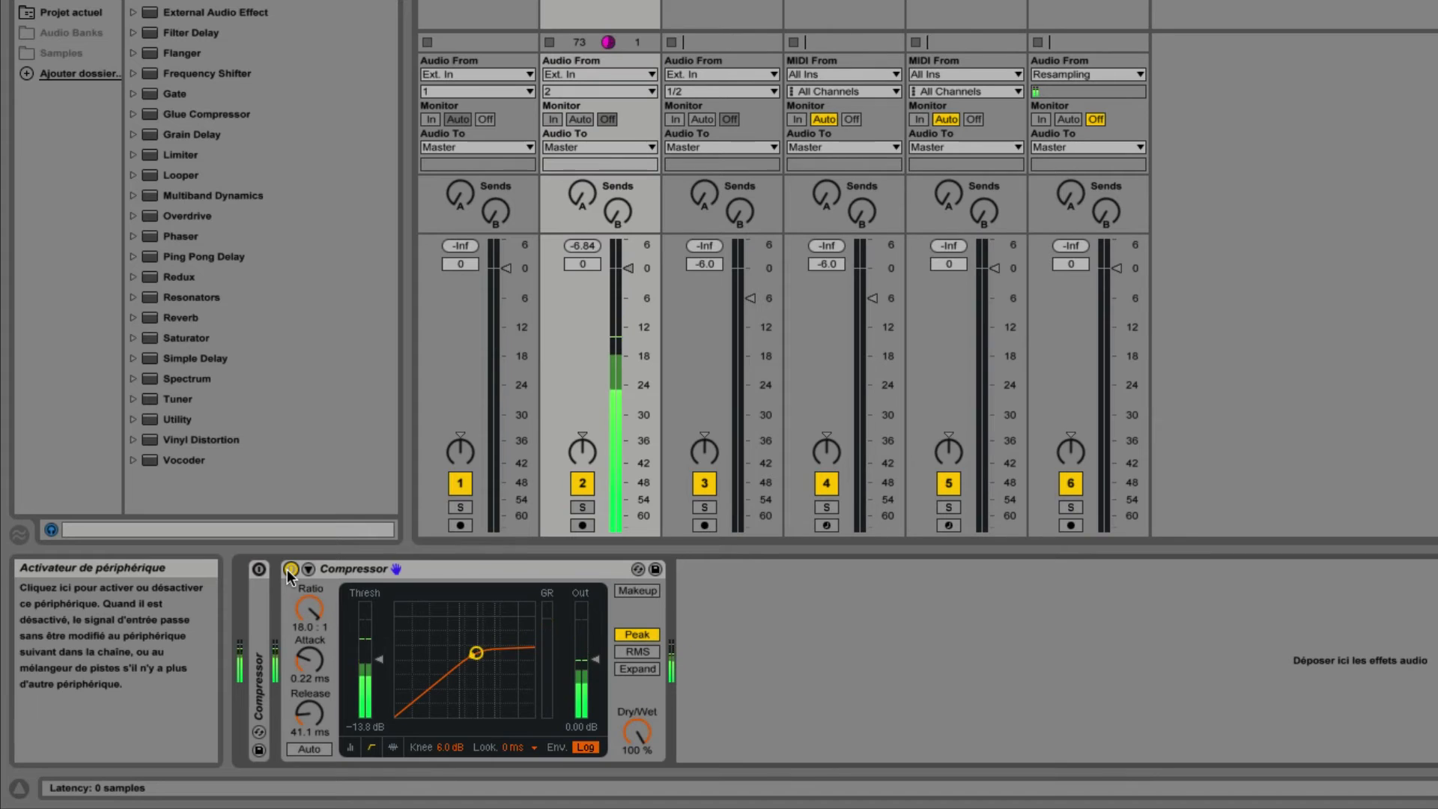
click(289, 571)
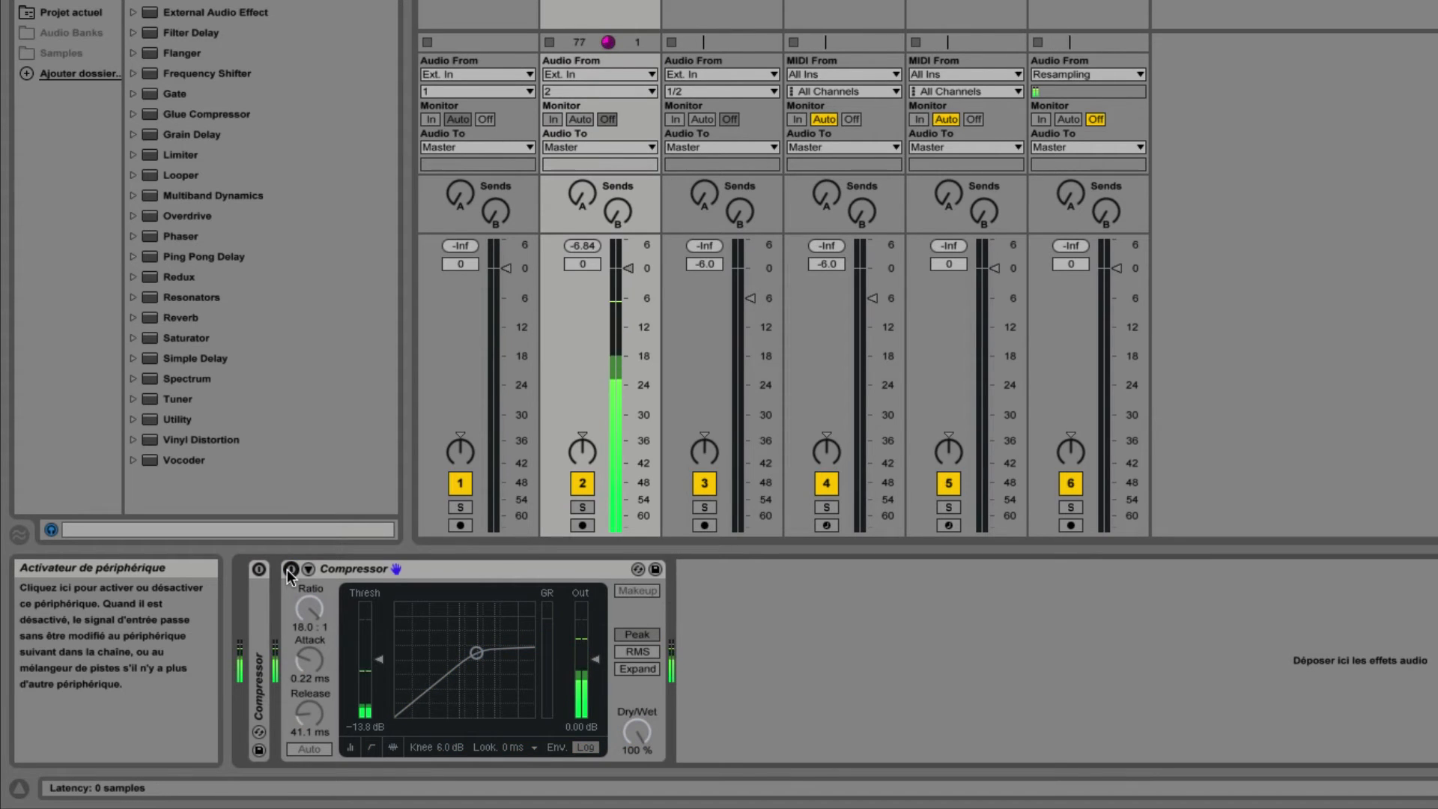
click(289, 570)
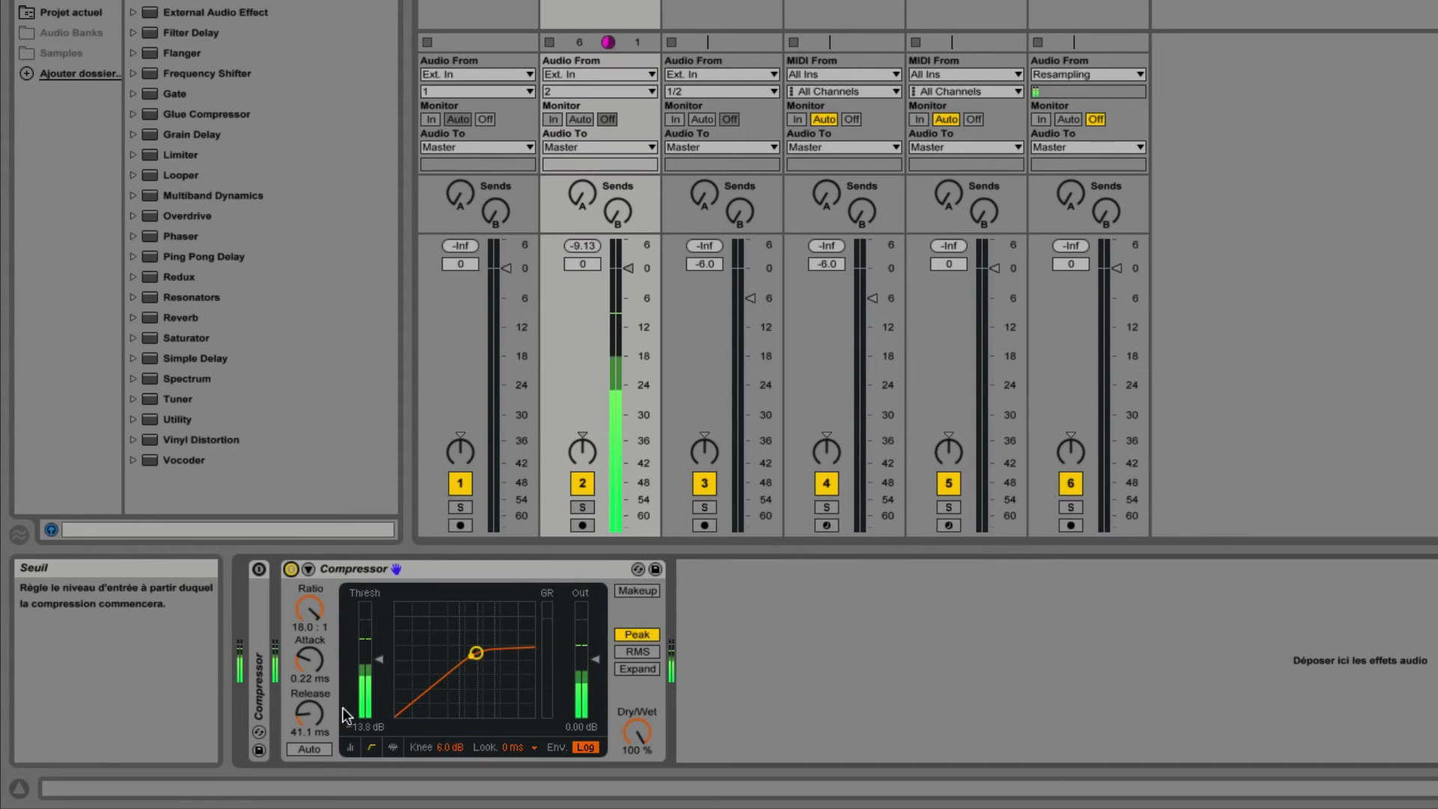
- Try release times of 3.00 s and 338 ms while watching the gain reduction, and settle on 45.0 ms
drag(309, 713, 309, 651)
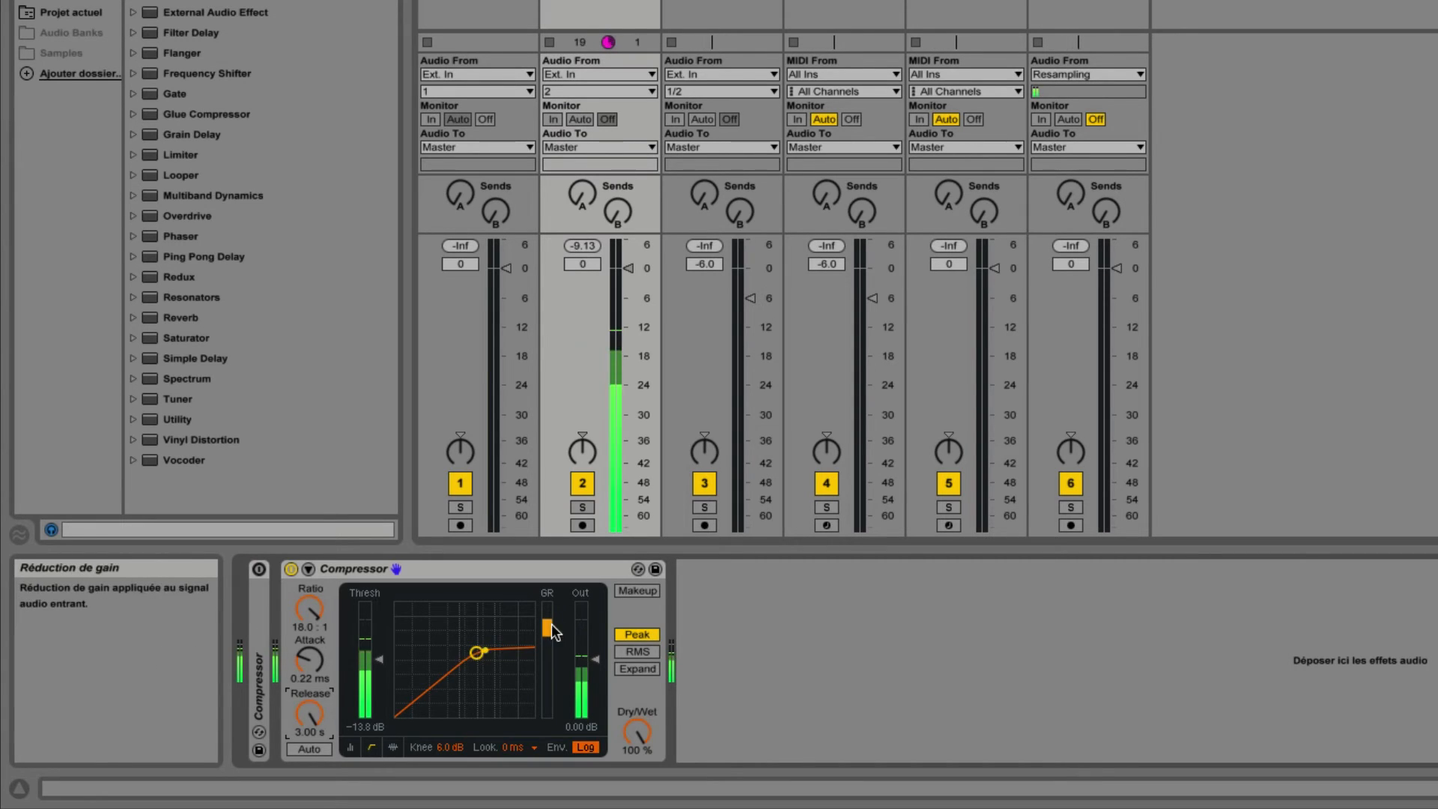
drag(296, 722, 295, 763)
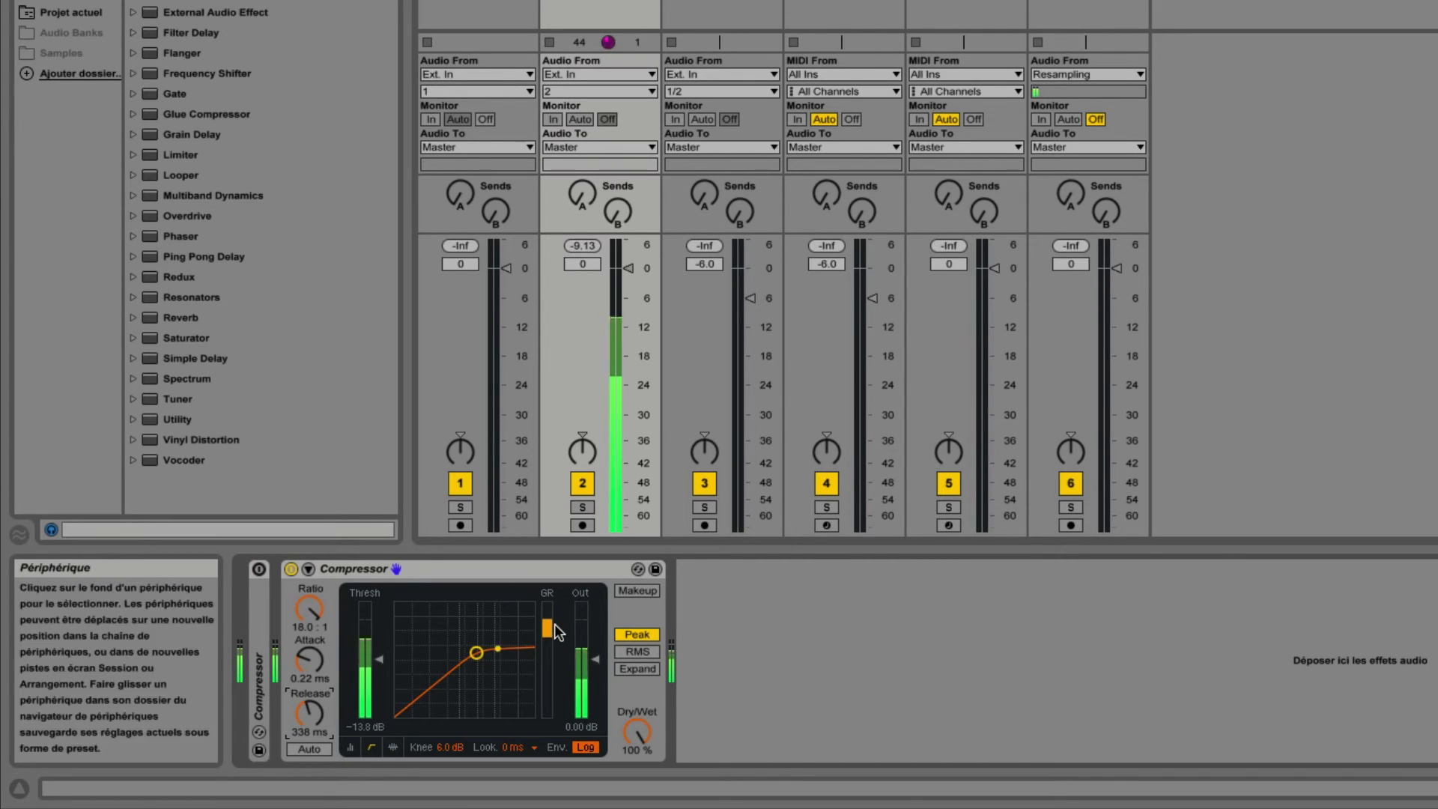
mouse_move(307, 708)
mouse_down()
mouse_move(307, 726)
mouse_move(309, 712)
mouse_up()
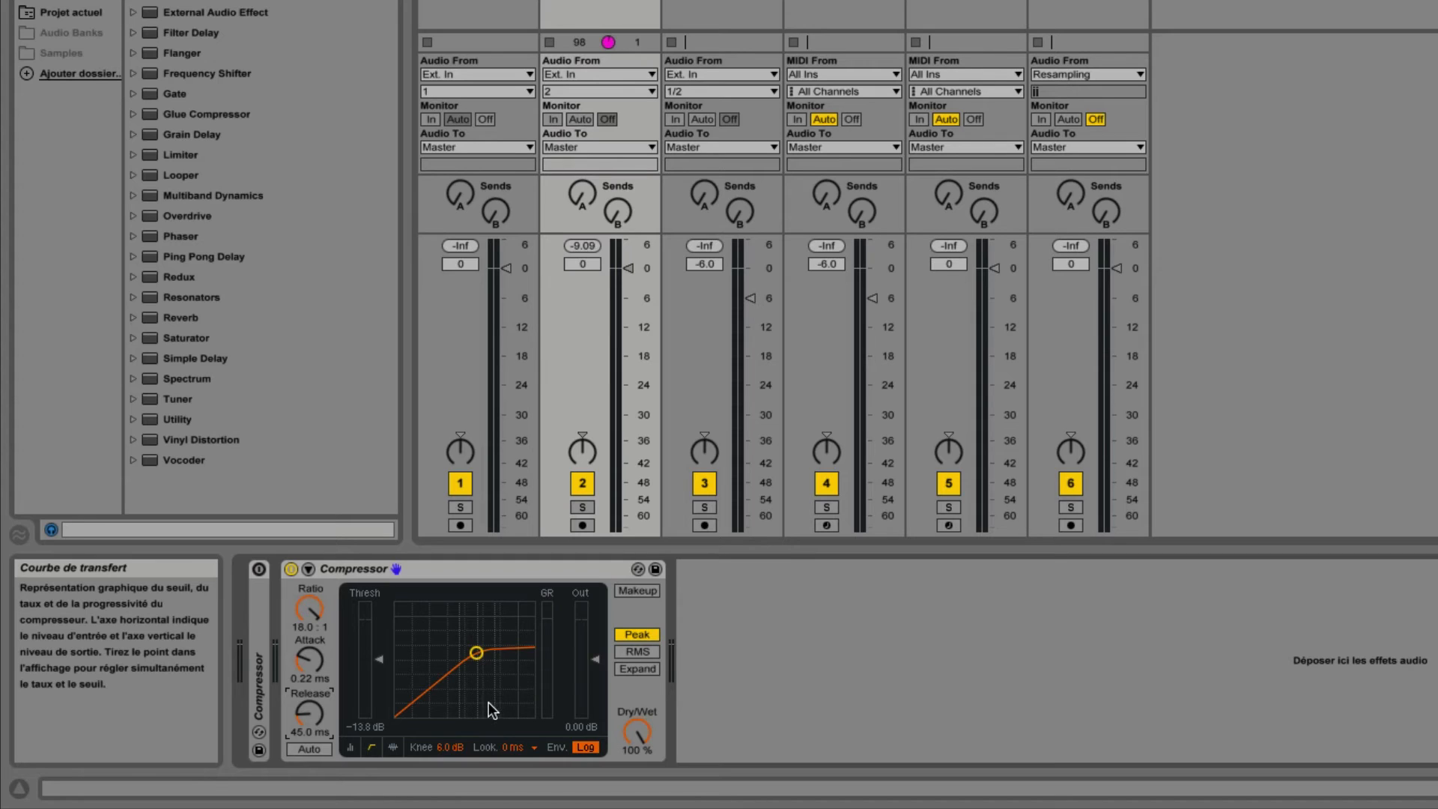
- Set the compressor's ratio to 6:1 and give it a hard knee of 0.0 dB
click(304, 627)
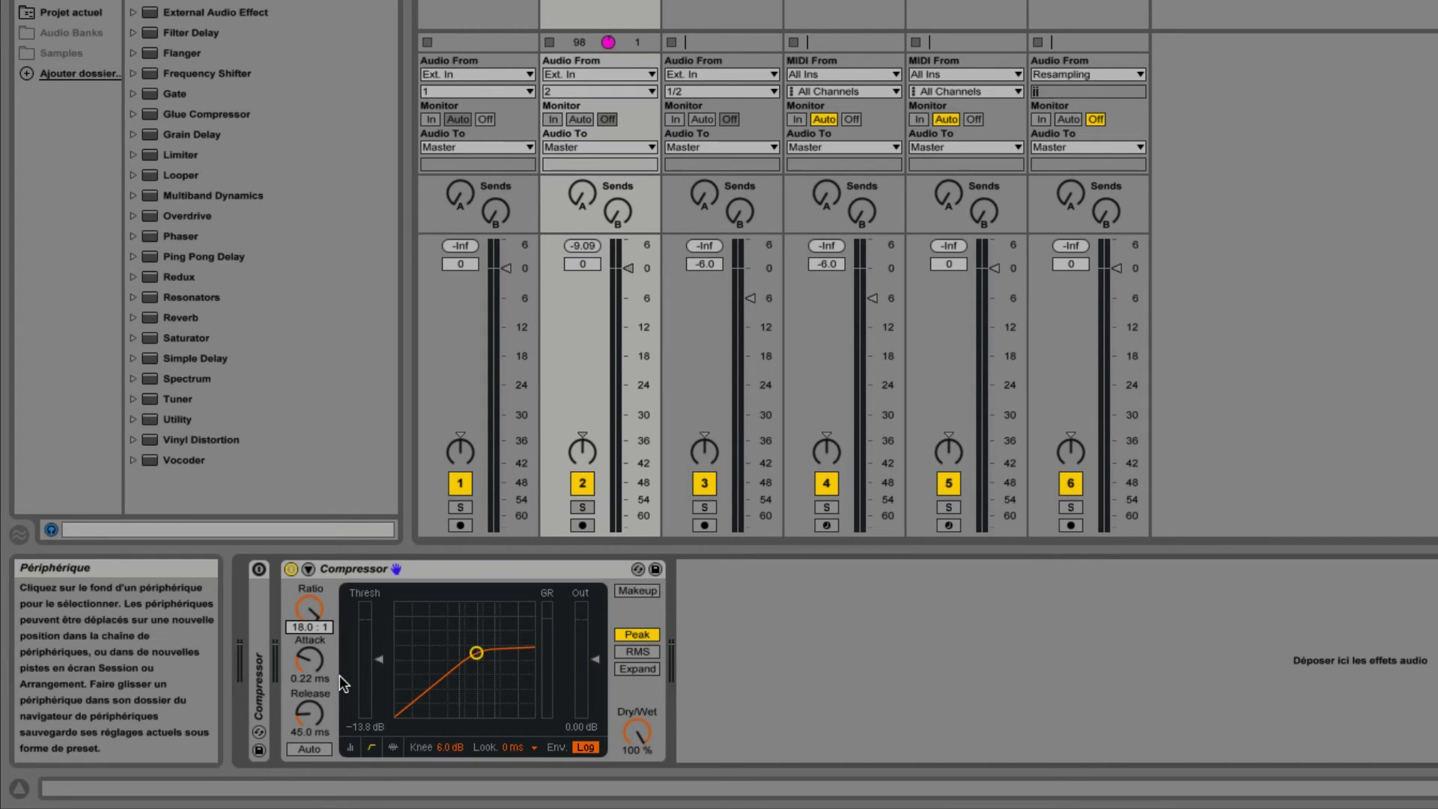
key(Return)
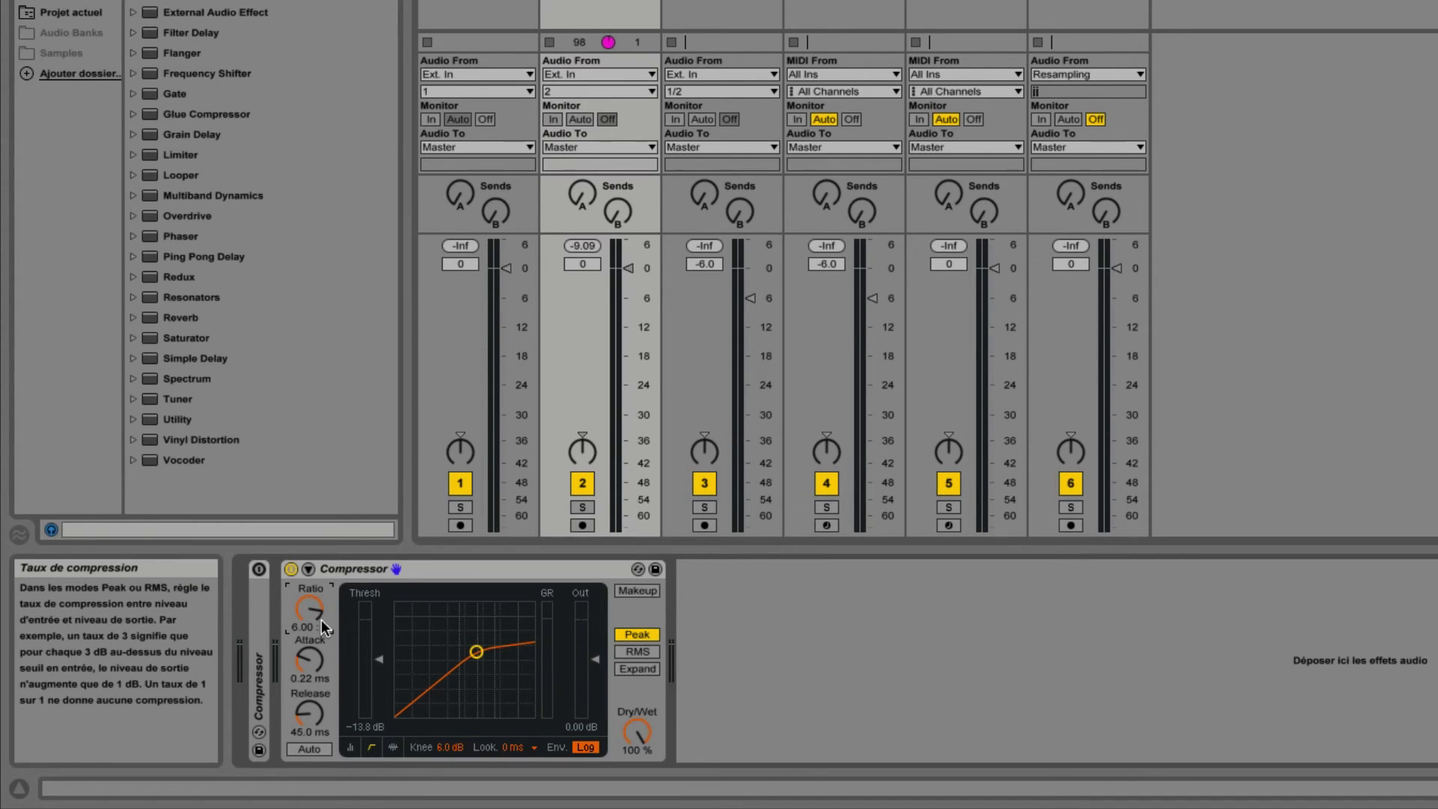
mouse_move(316, 615)
mouse_down()
mouse_move(316, 674)
mouse_move(316, 611)
mouse_move(295, 632)
mouse_up()
text(6)
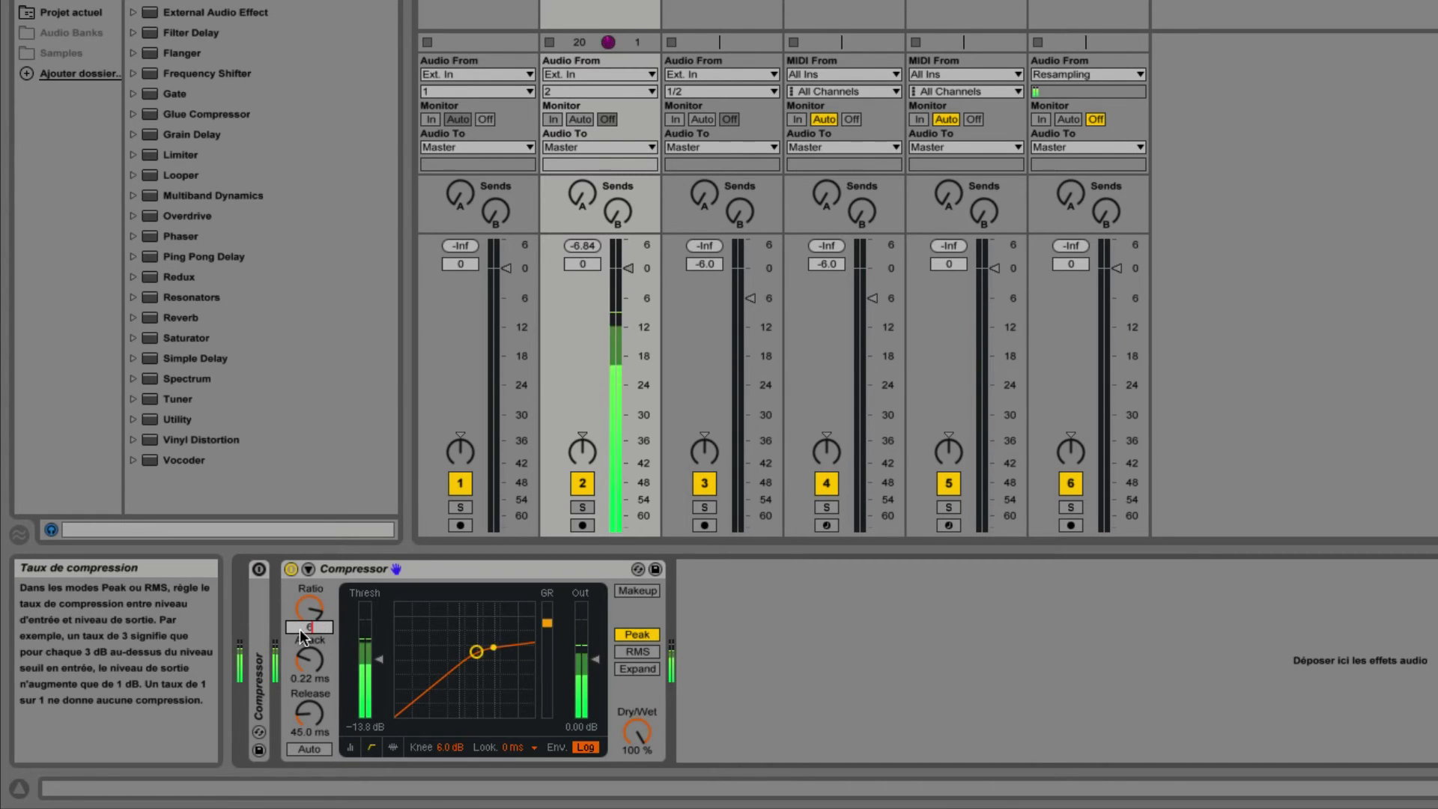
key(Return)
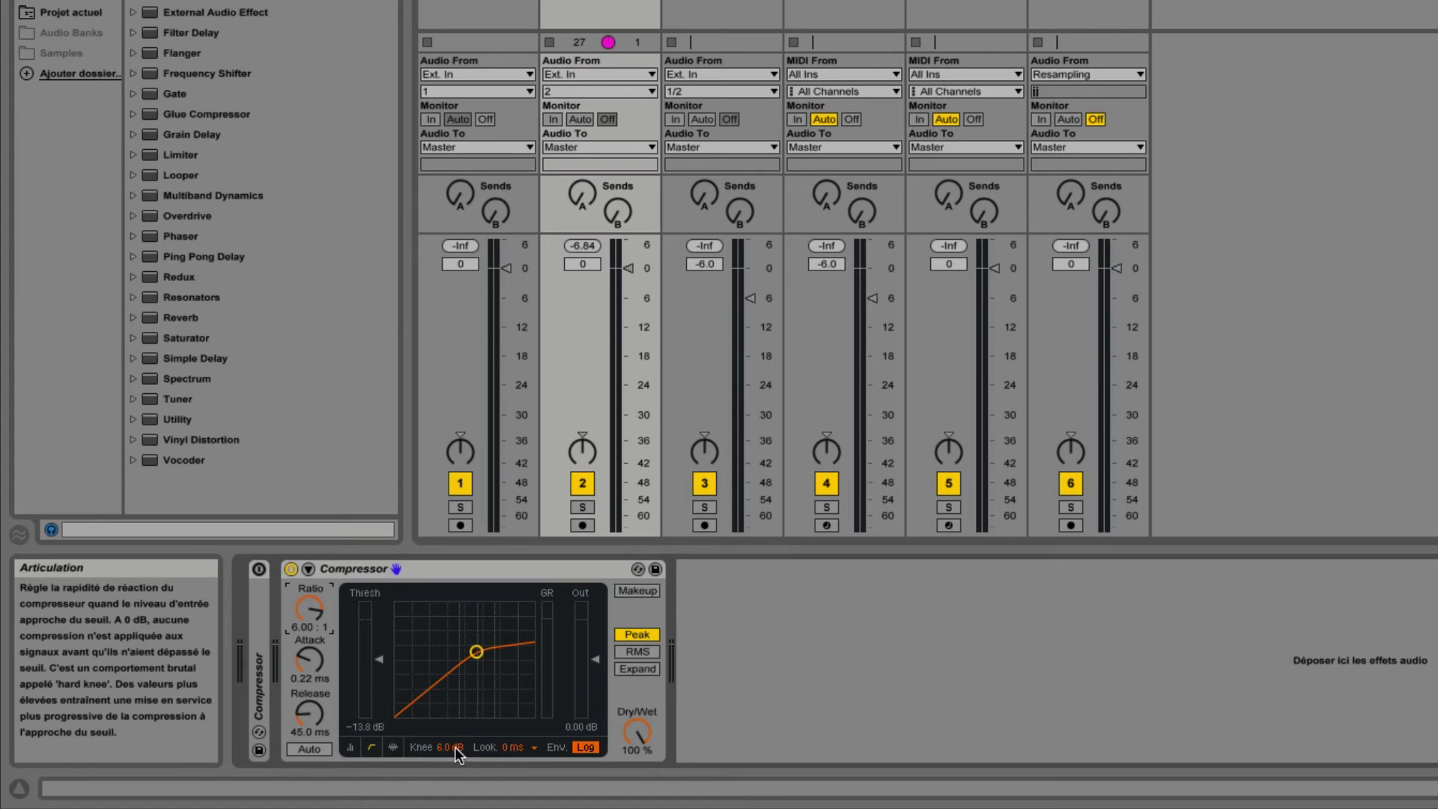
mouse_move(443, 749)
mouse_down()
mouse_move(444, 717)
mouse_move(440, 772)
mouse_up()
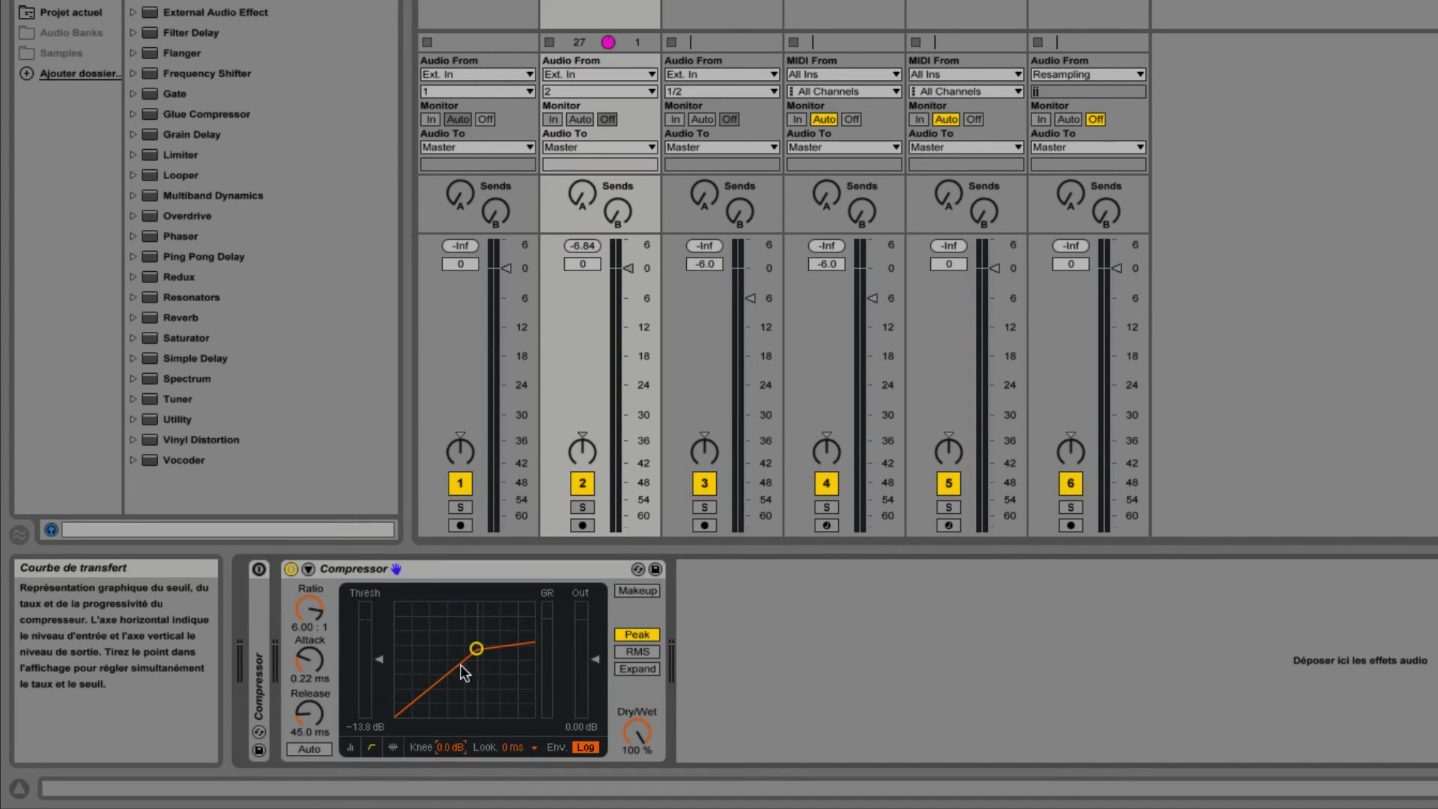
- Check track 2's peak level with the compressor bypassed, and raise the reactivated compressor's output gain to 6.28 dB
click(291, 570)
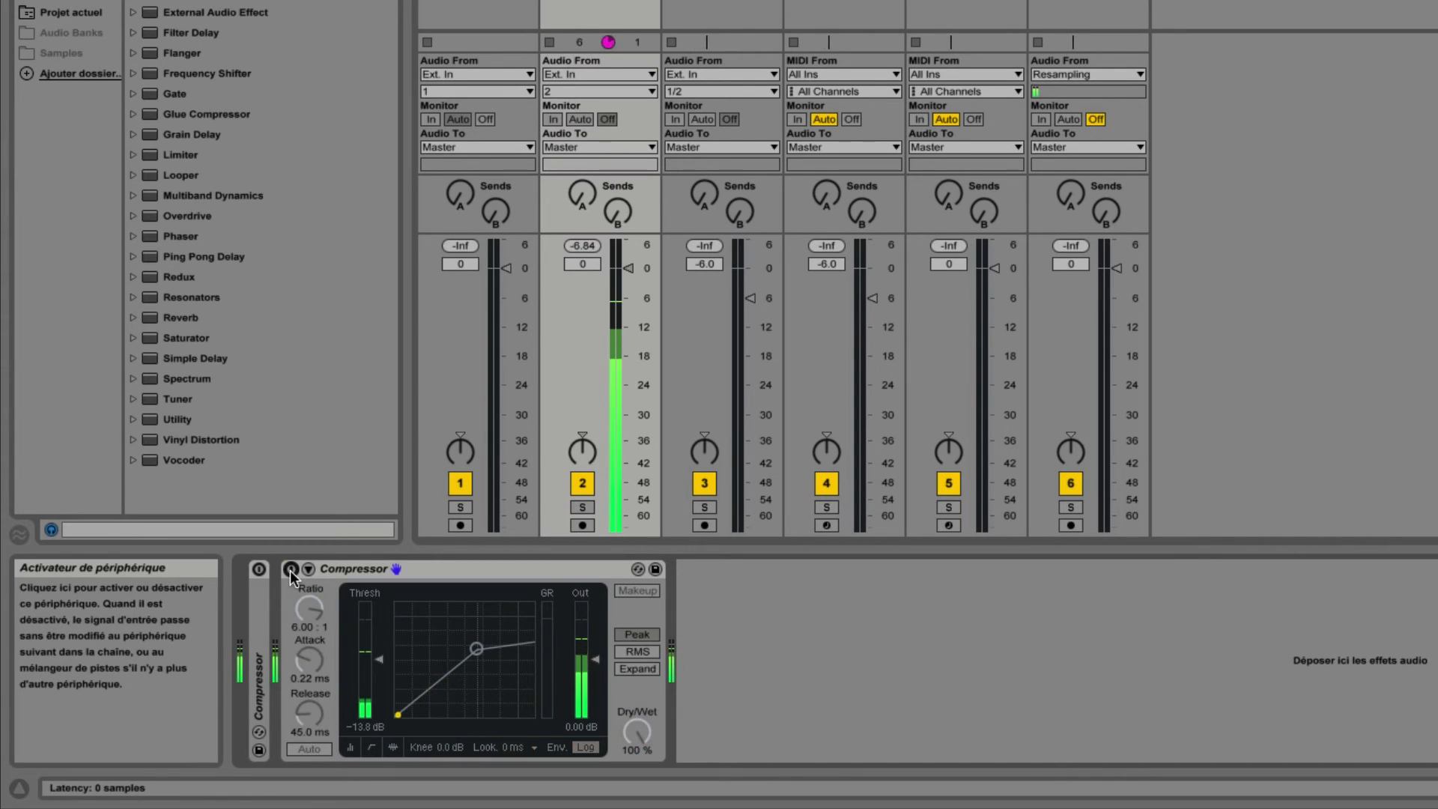
click(290, 571)
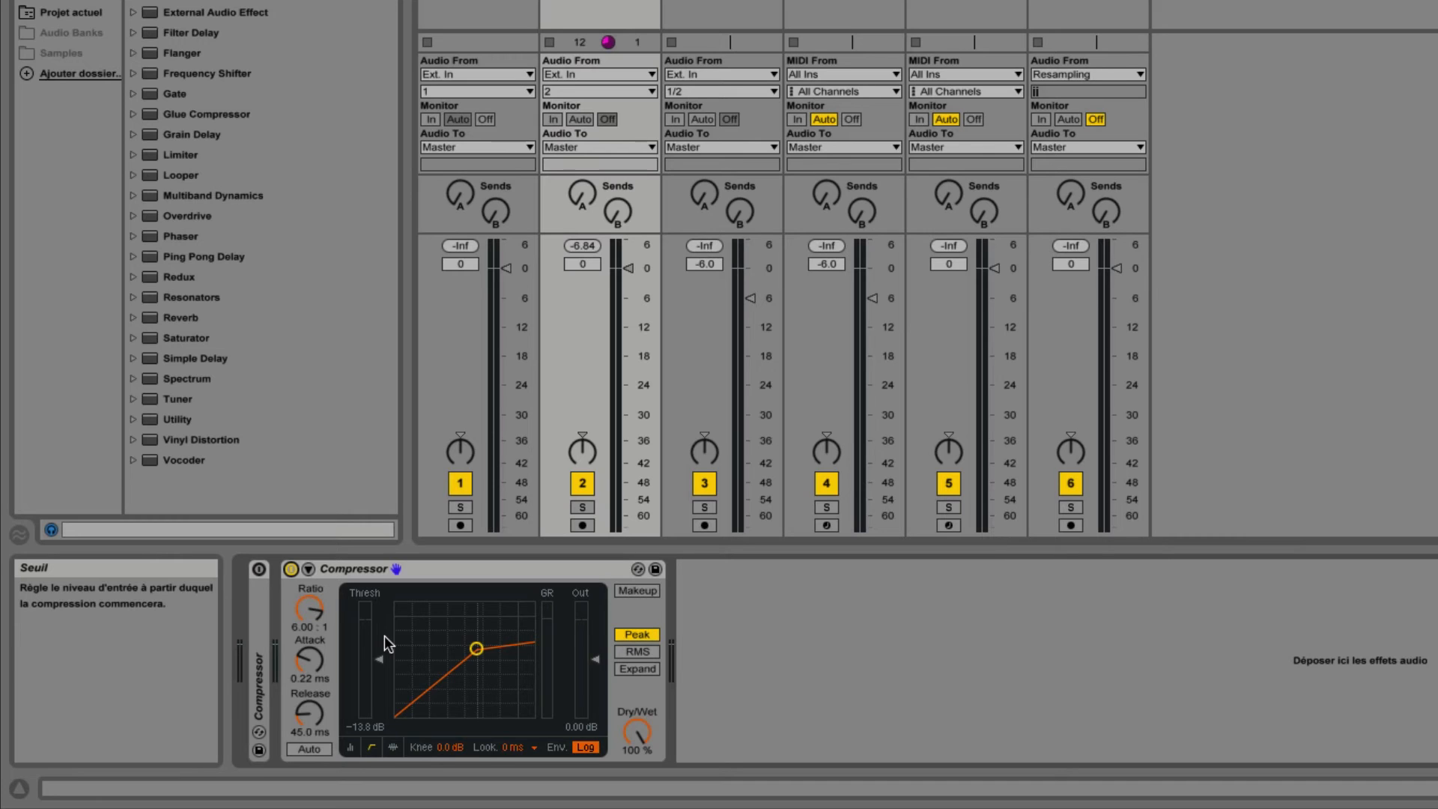
click(590, 246)
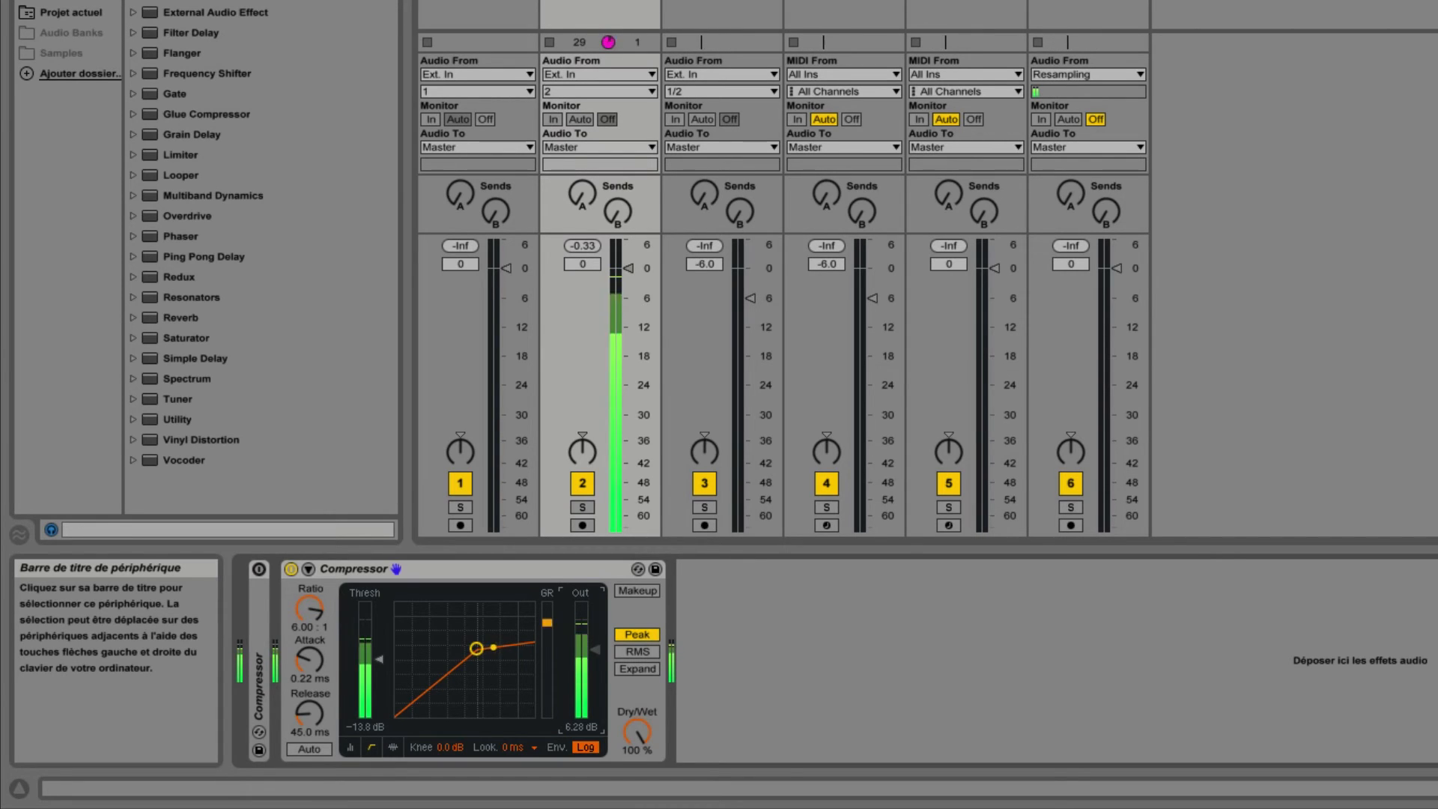
click(590, 244)
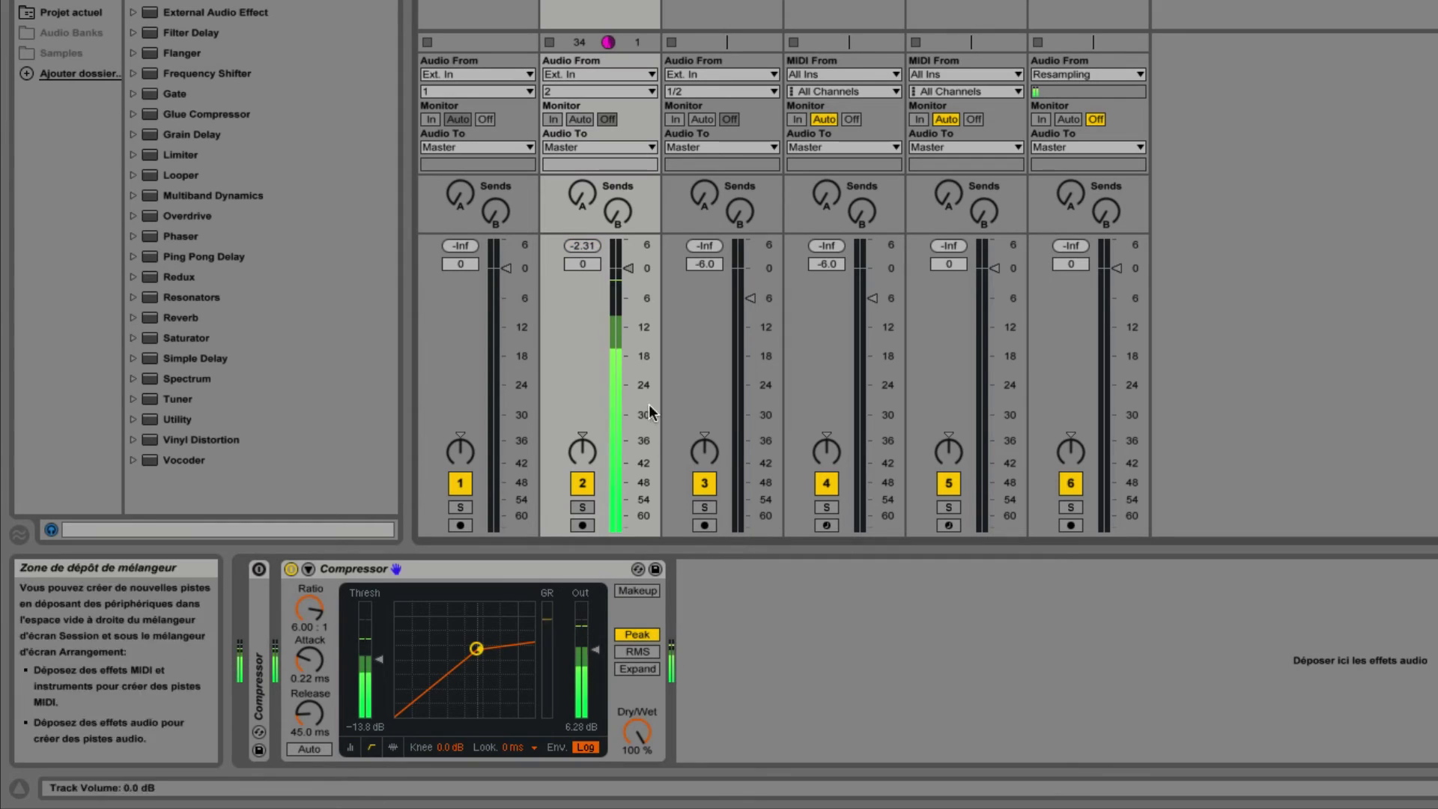
- Compare the bypassed and gain-compensated compressed signals on track 2 twice during playback
click(290, 569)
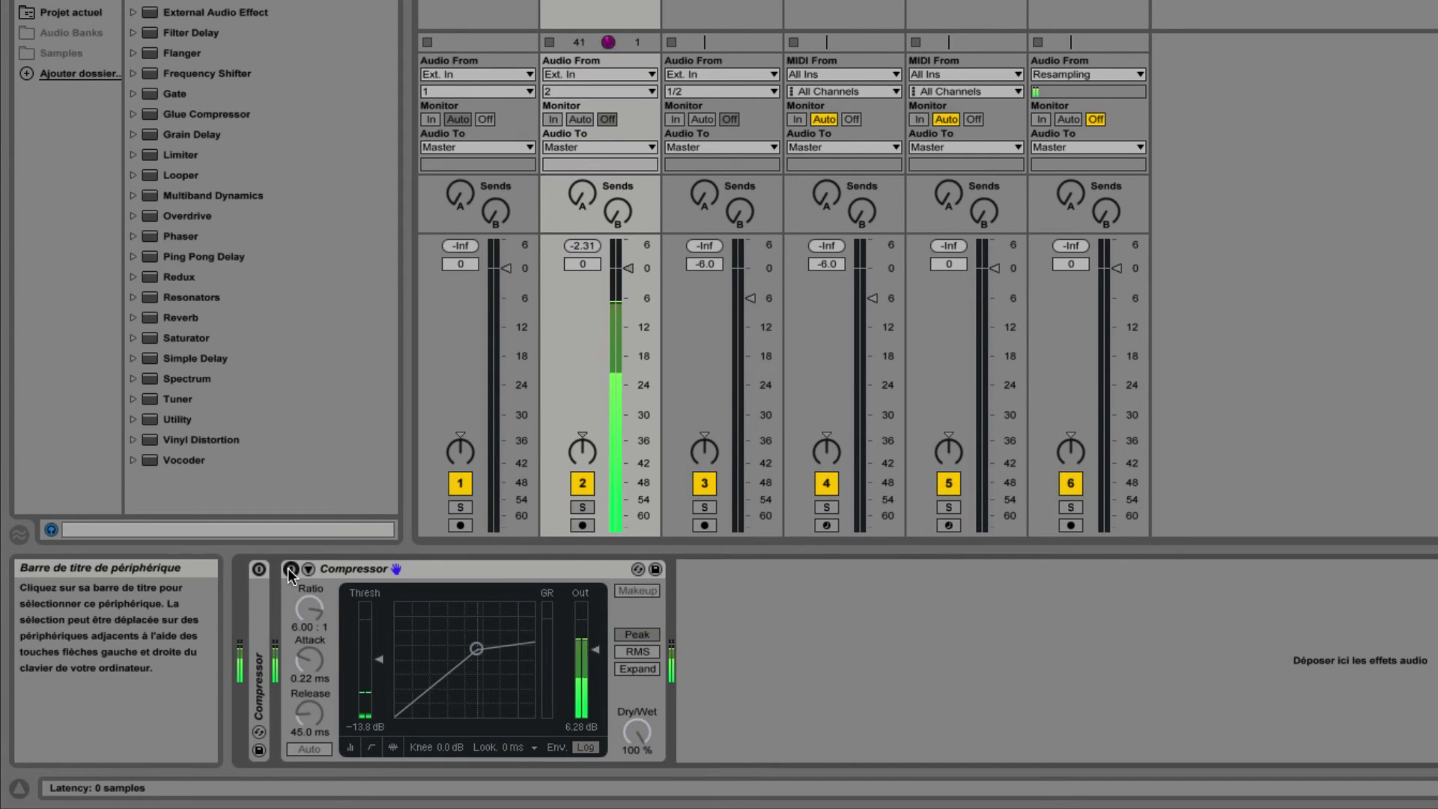
click(290, 569)
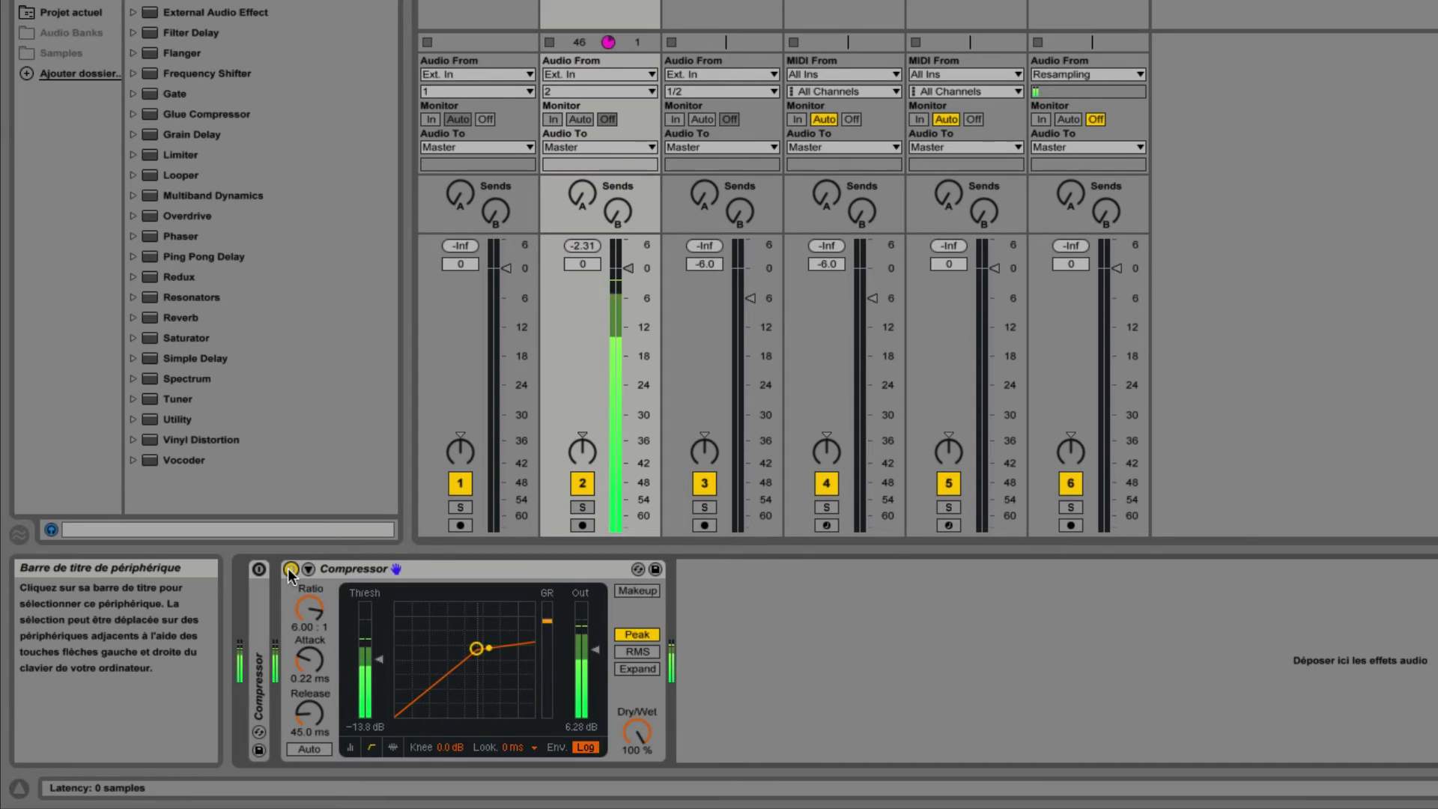
click(290, 569)
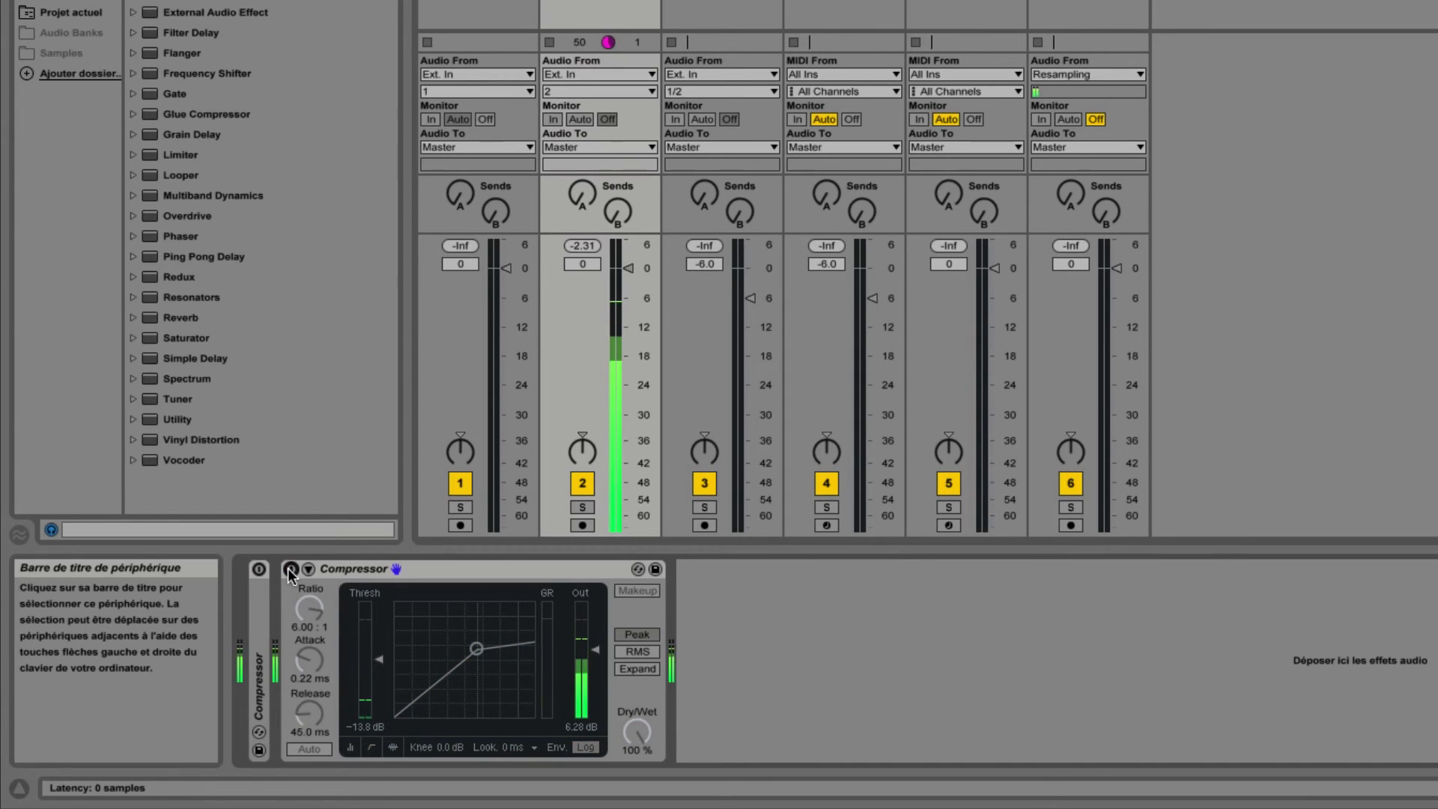
click(291, 569)
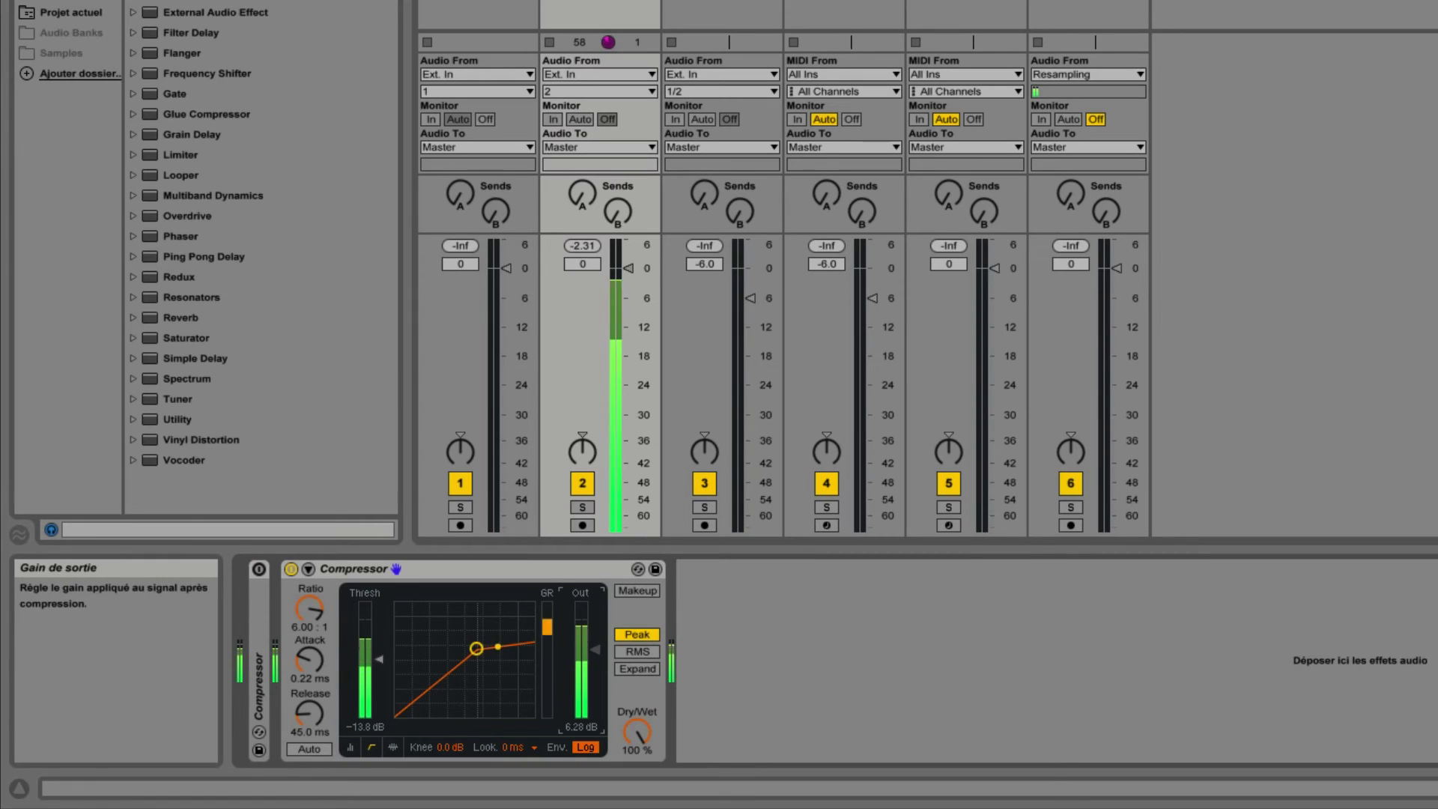
- Raise the output gain of track 2's compressor to 6.94 dB and compare it with the bypassed signal
drag(589, 649, 589, 640)
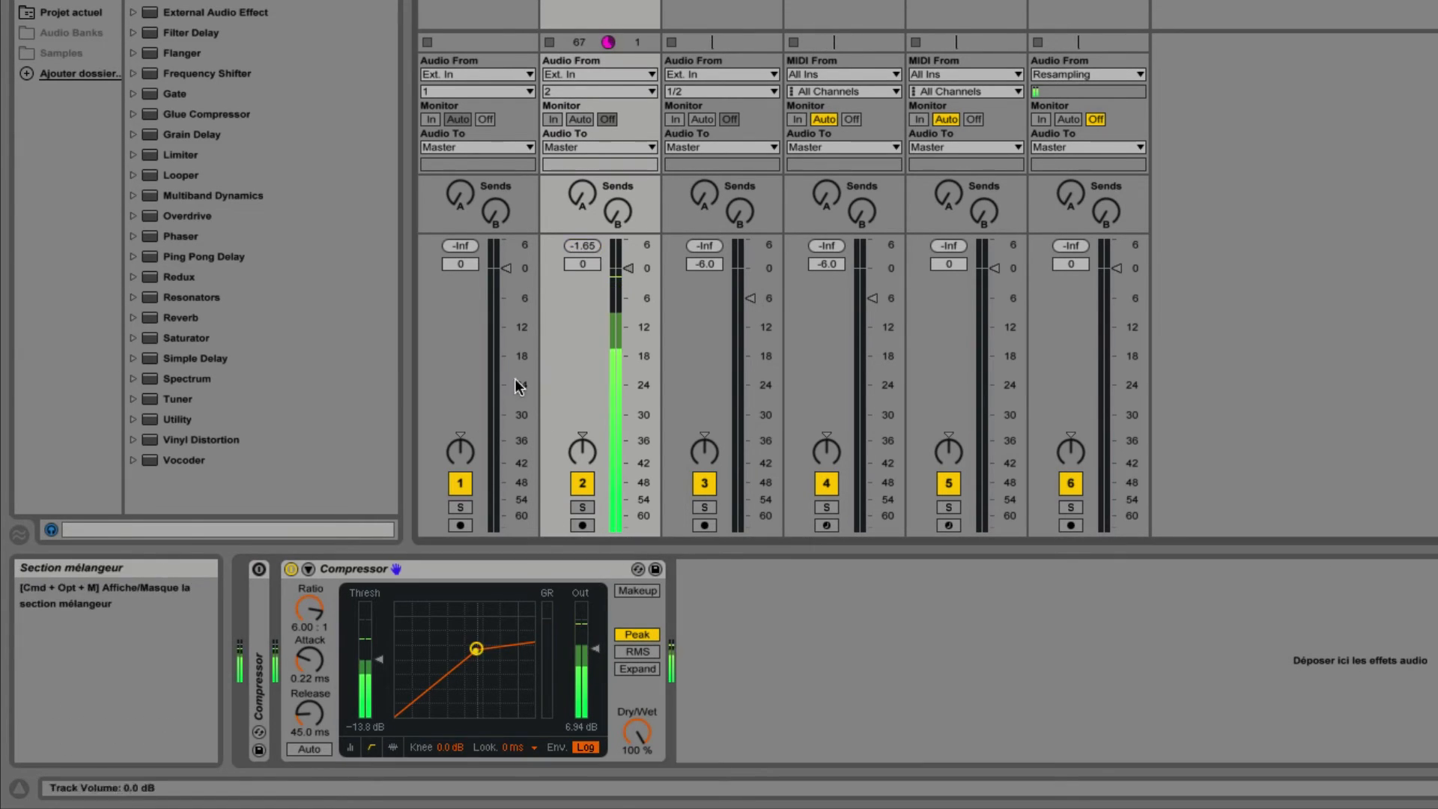
click(291, 569)
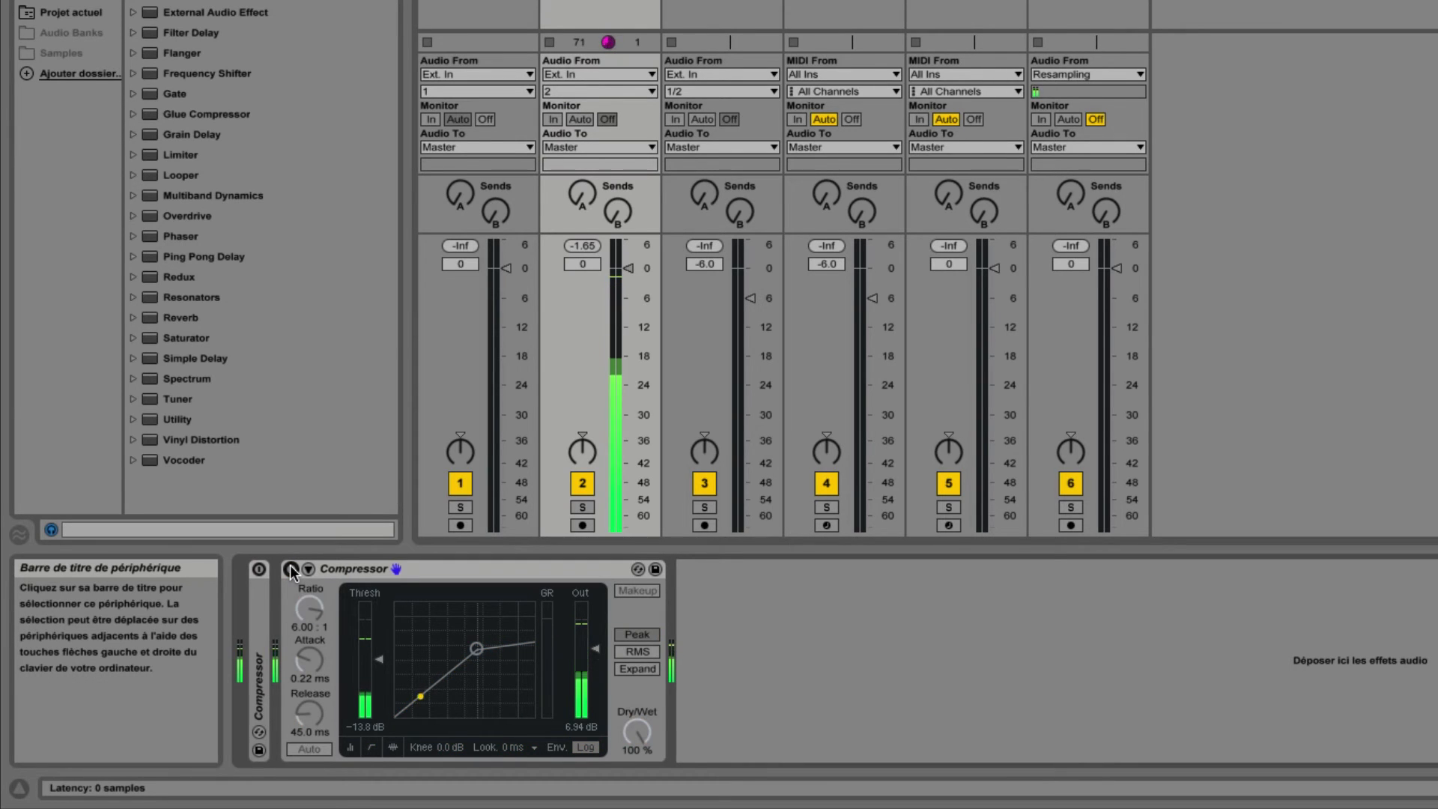
click(291, 569)
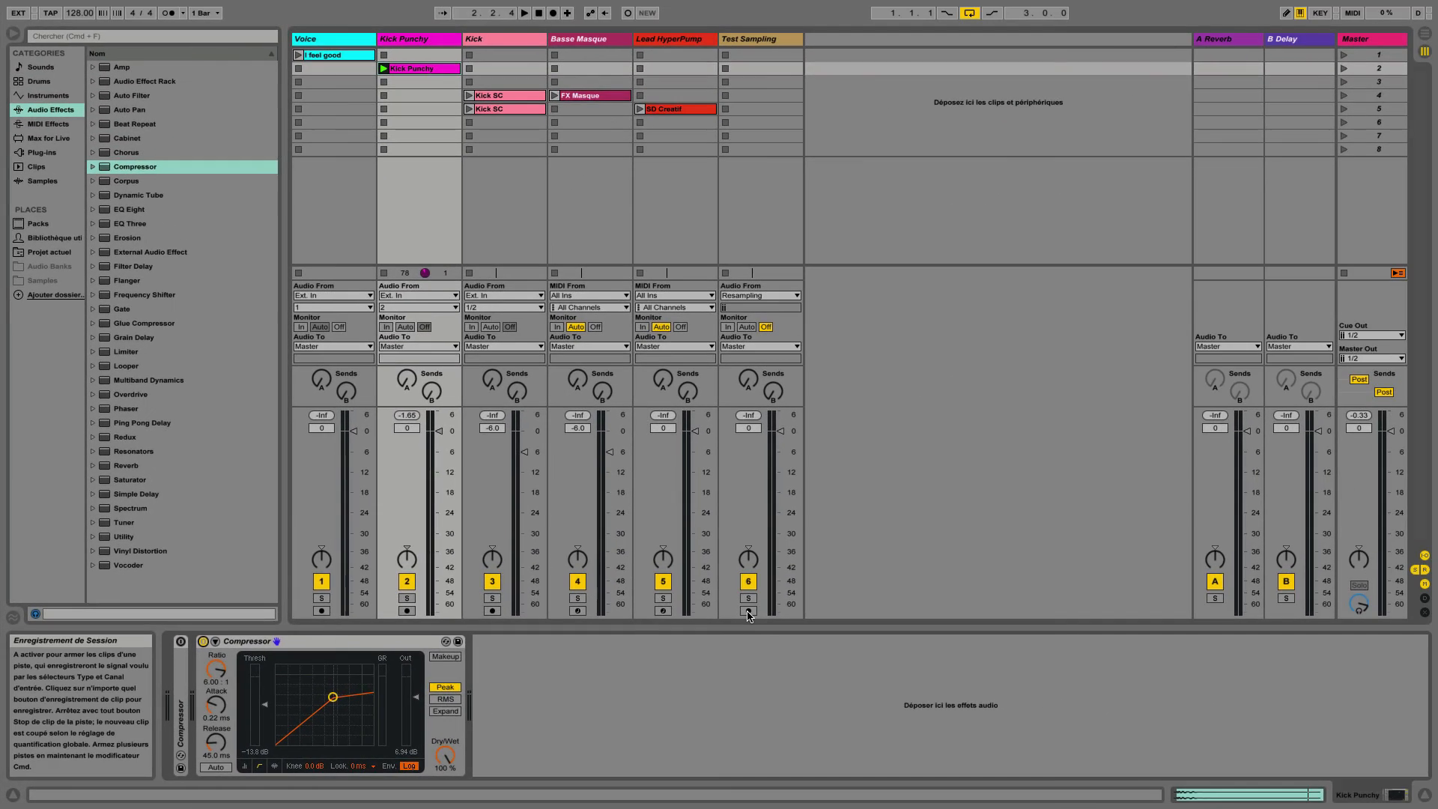
- Arm the Test Sampling track, record the compressed Kick Punchy into its second clip slot, and open the recorded clip's waveform
click(1069, 526)
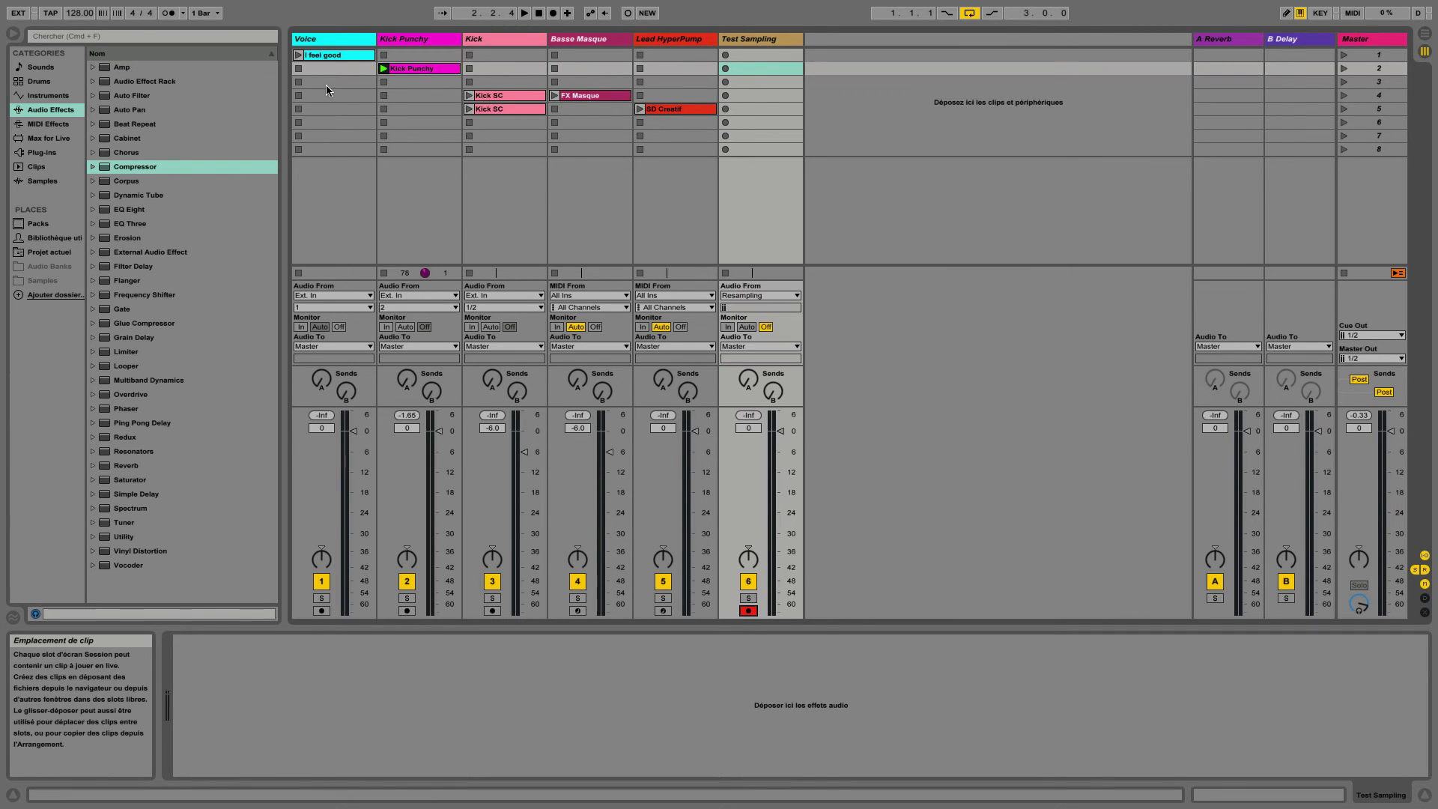
click(726, 70)
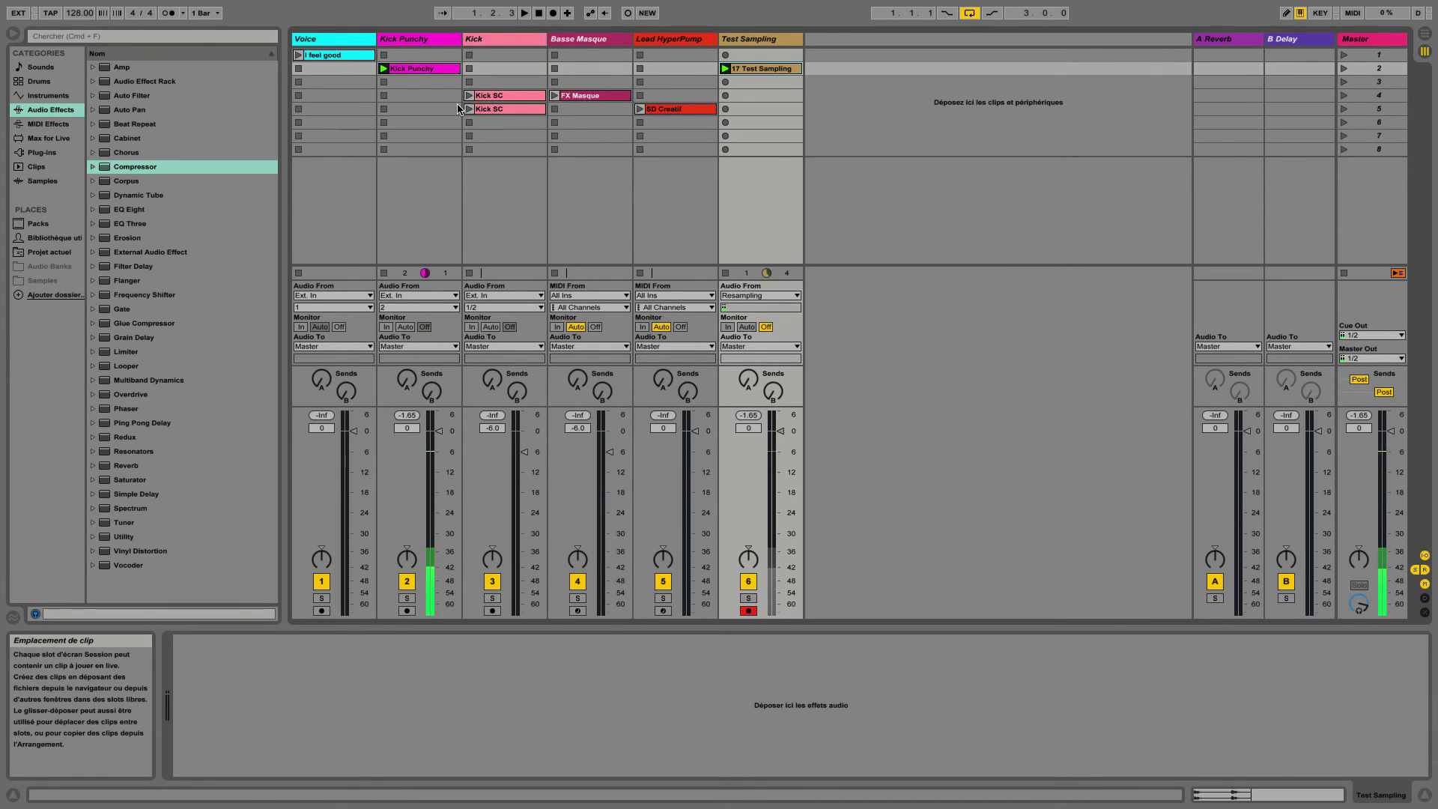
double_click(750, 69)
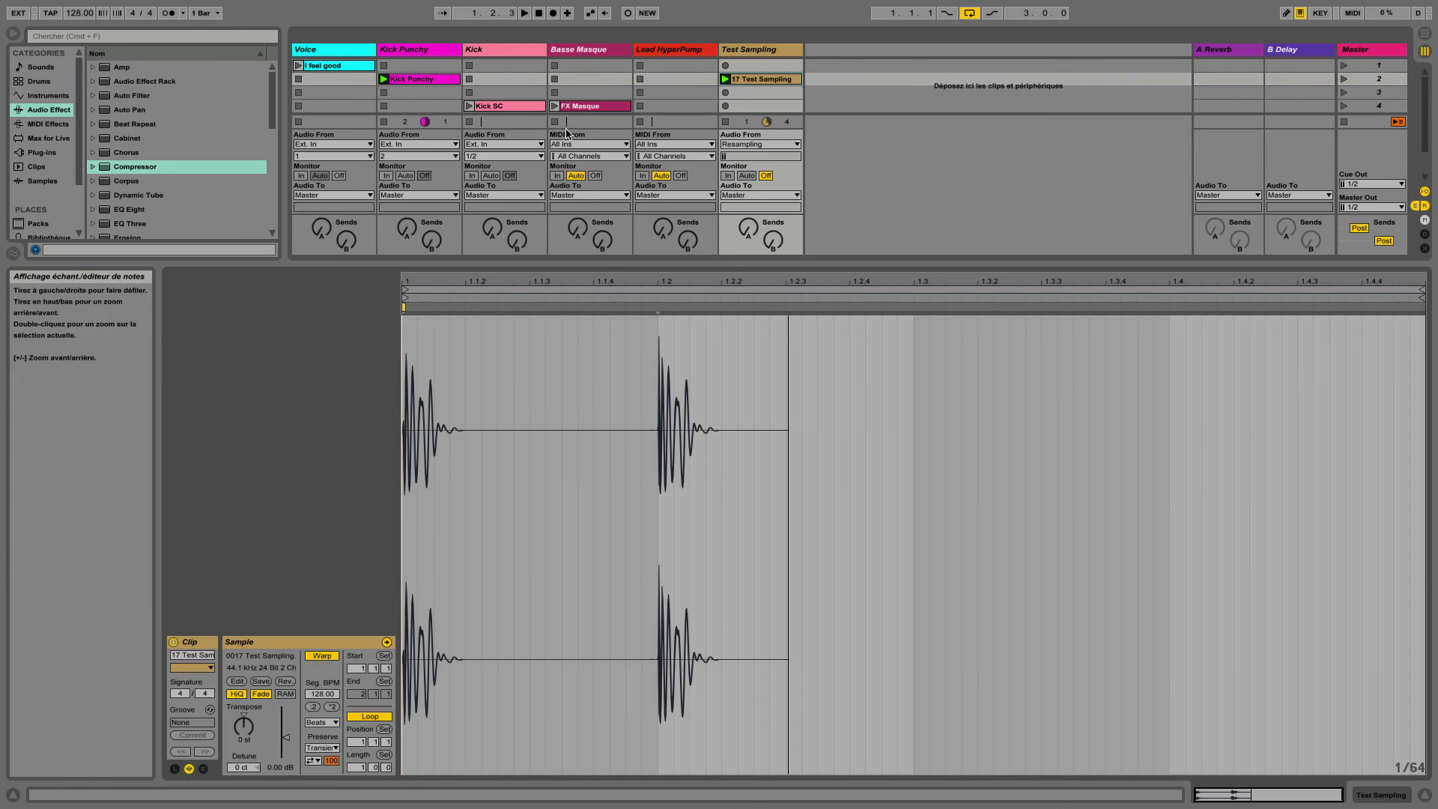
- Compare the original Kick Punchy waveform with the resampled recording, examining the recorded hits in close-up
click(419, 79)
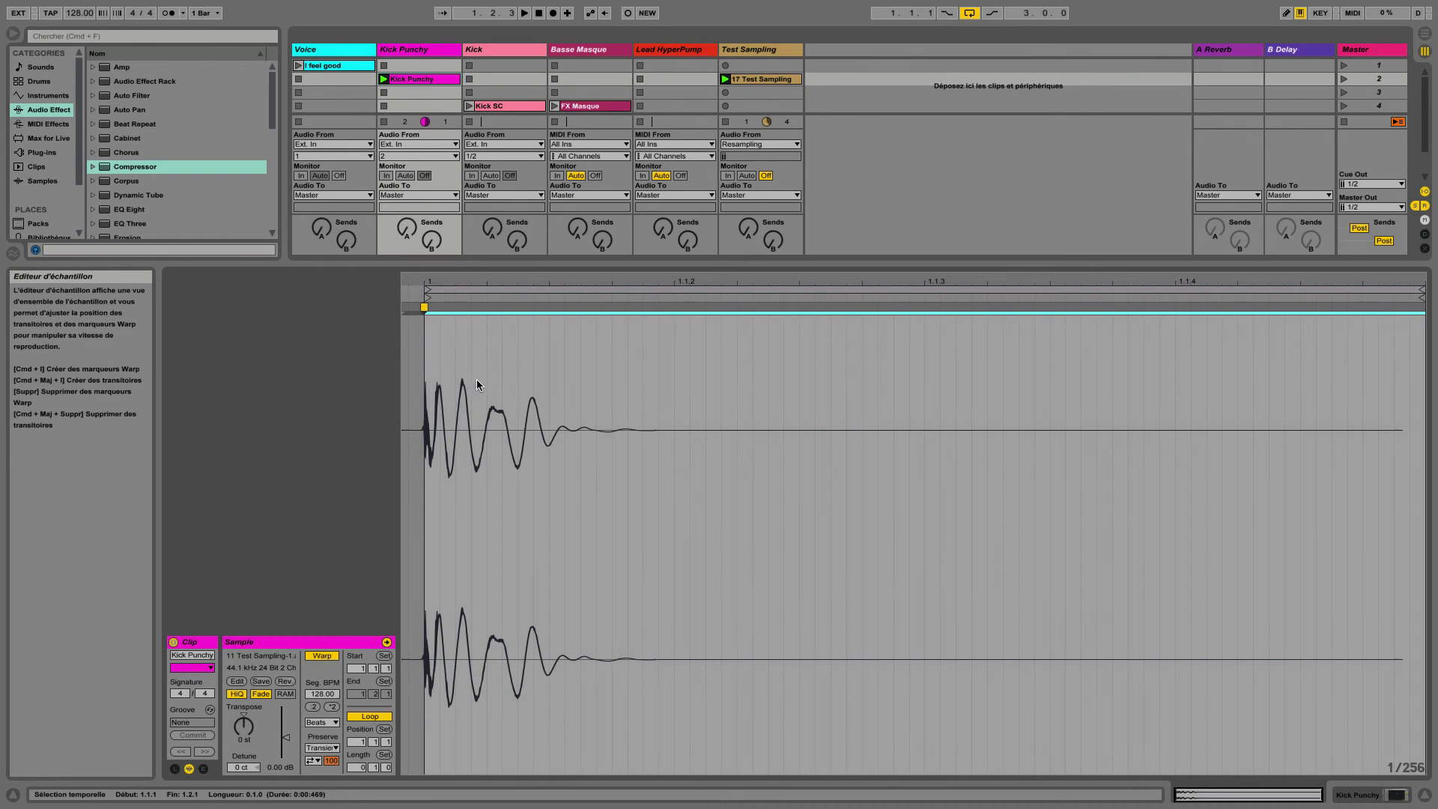
click(755, 80)
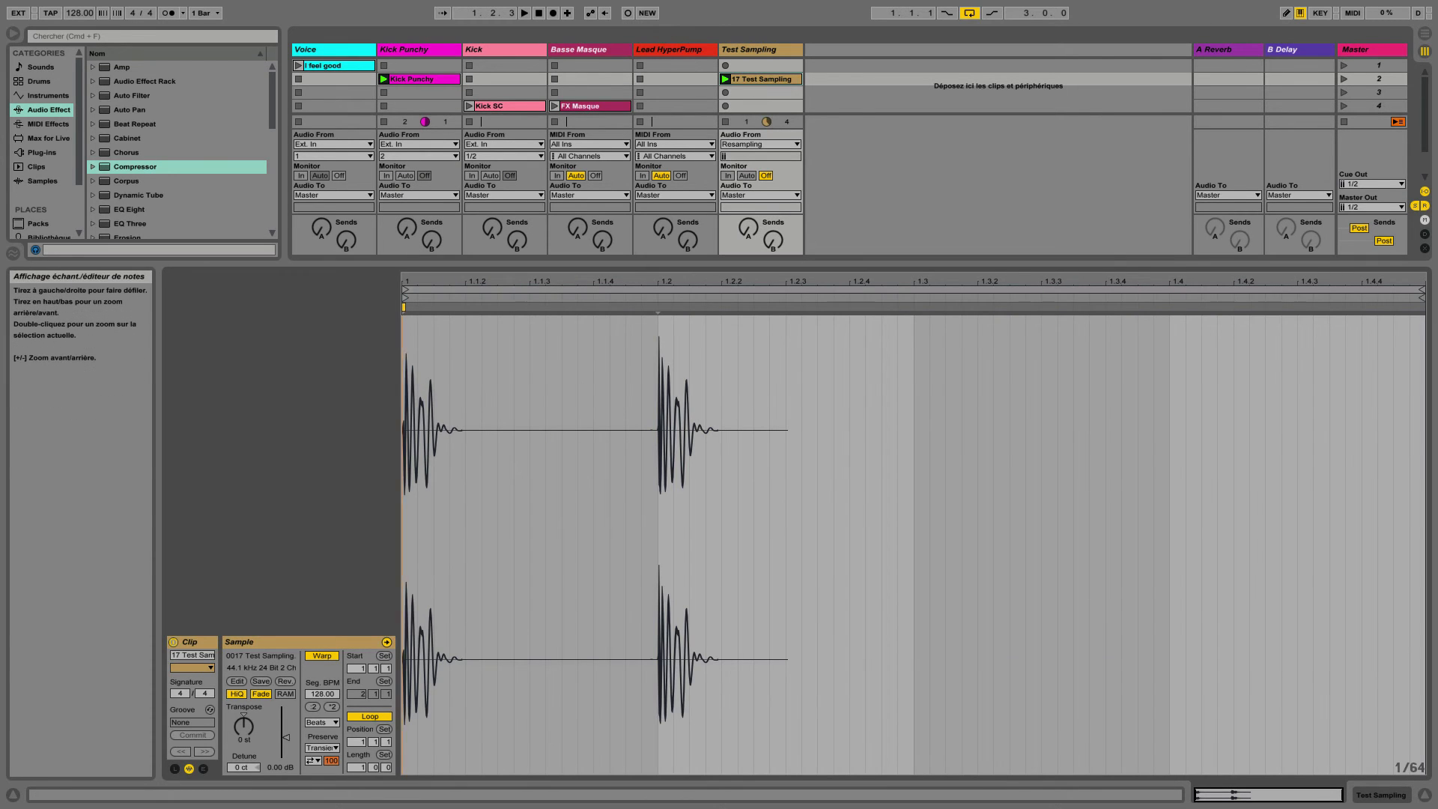
drag(510, 283, 698, 343)
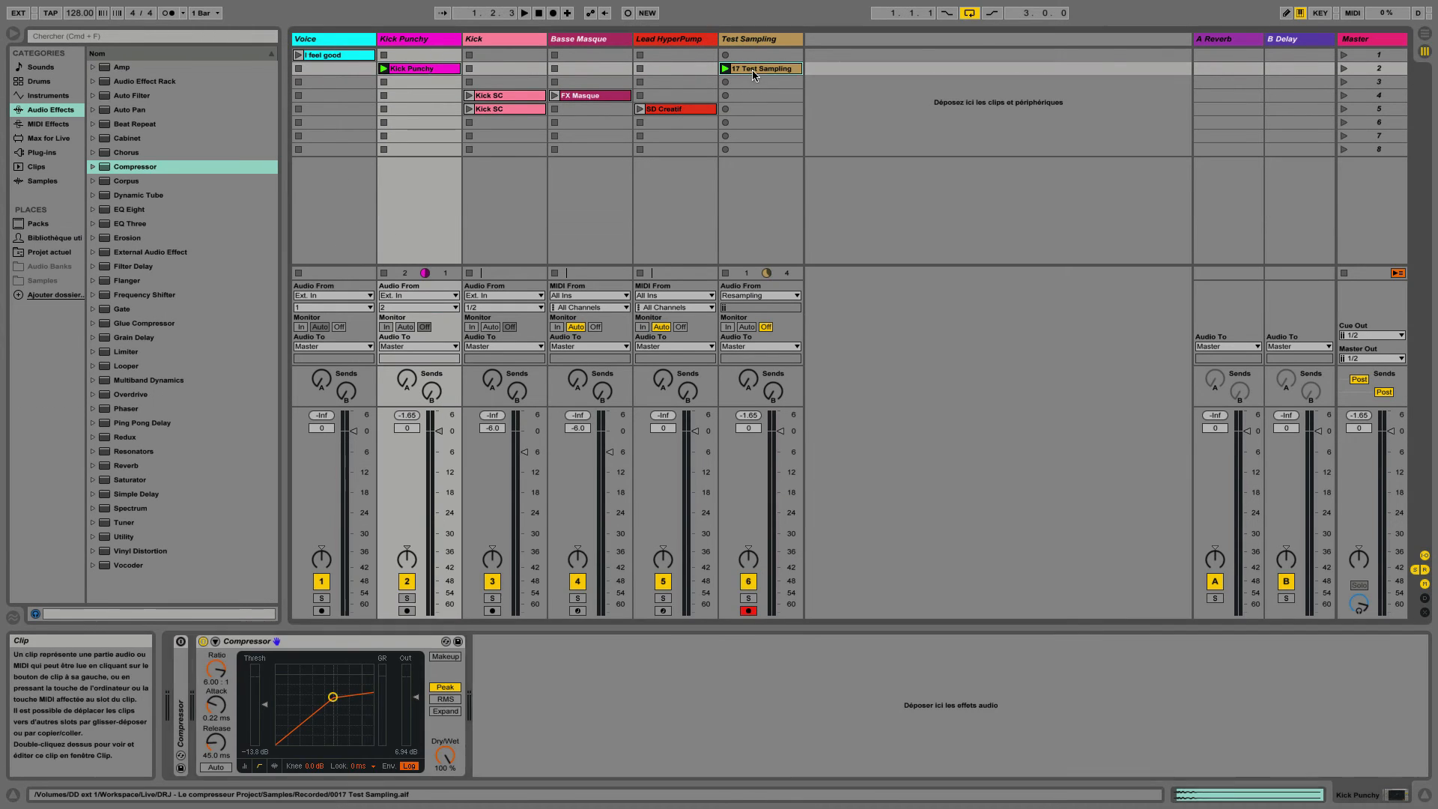
click(726, 239)
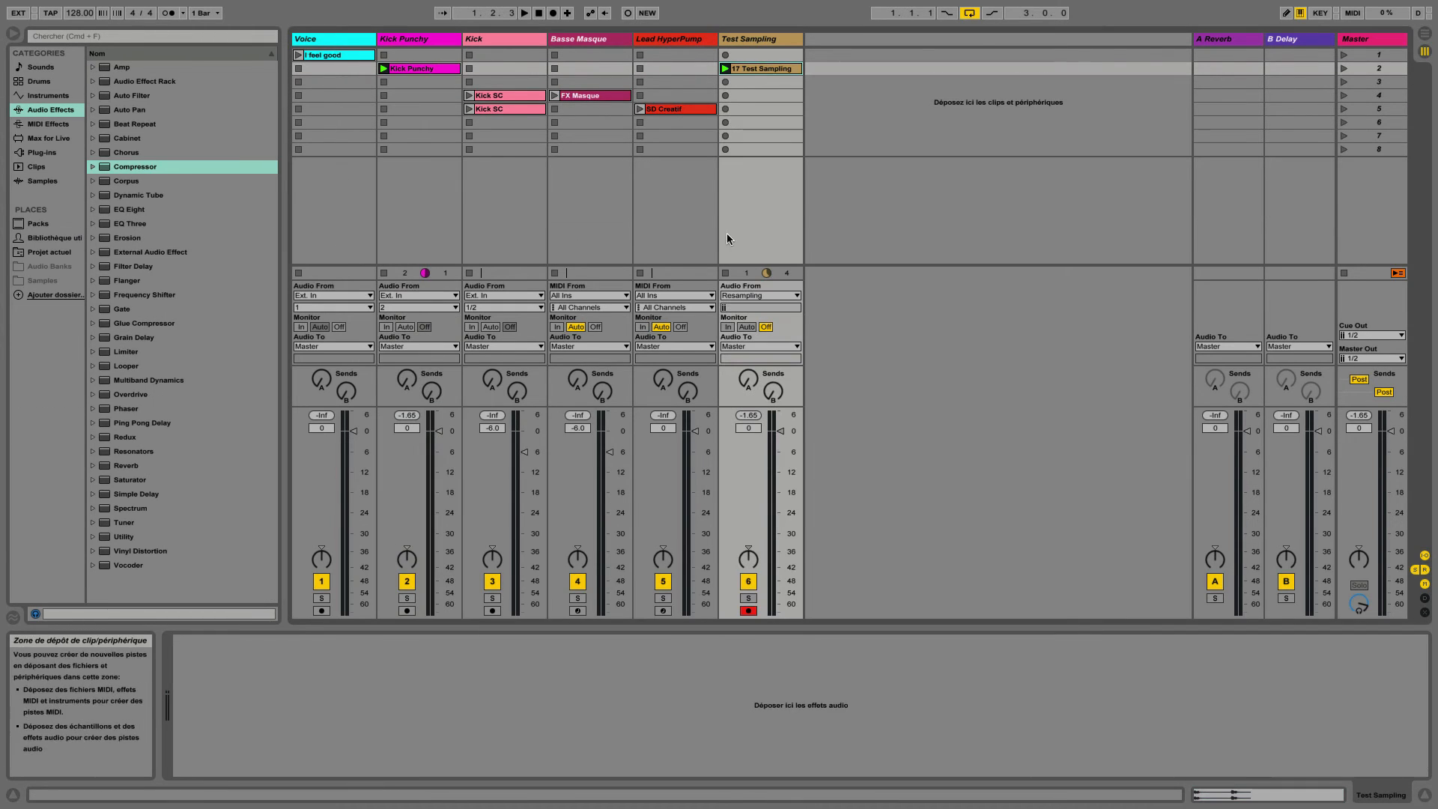
- Play Kick Punchy and compare its level meters with track 2 muted and unmuted and the compressor bypassed and active
click(428, 69)
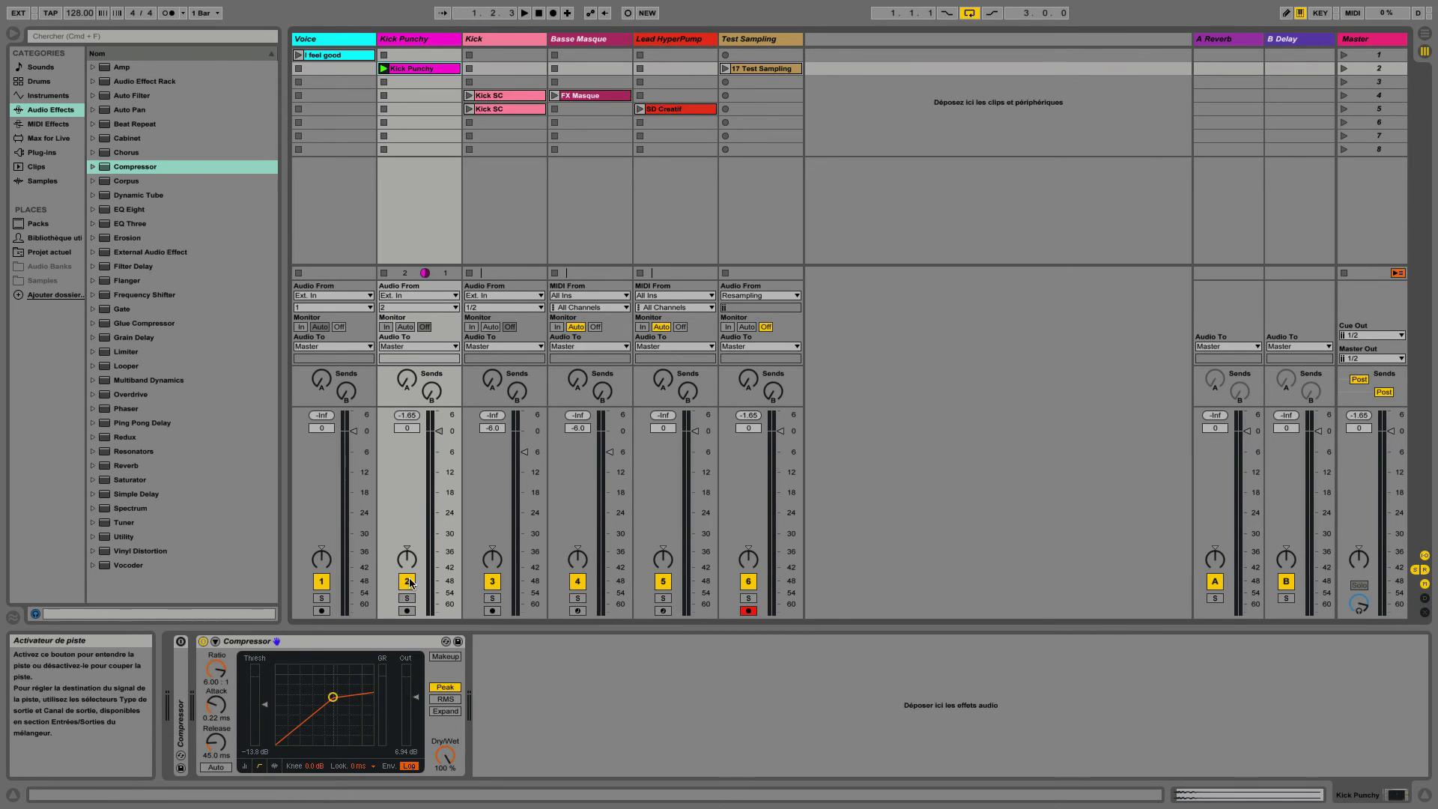
key(space)
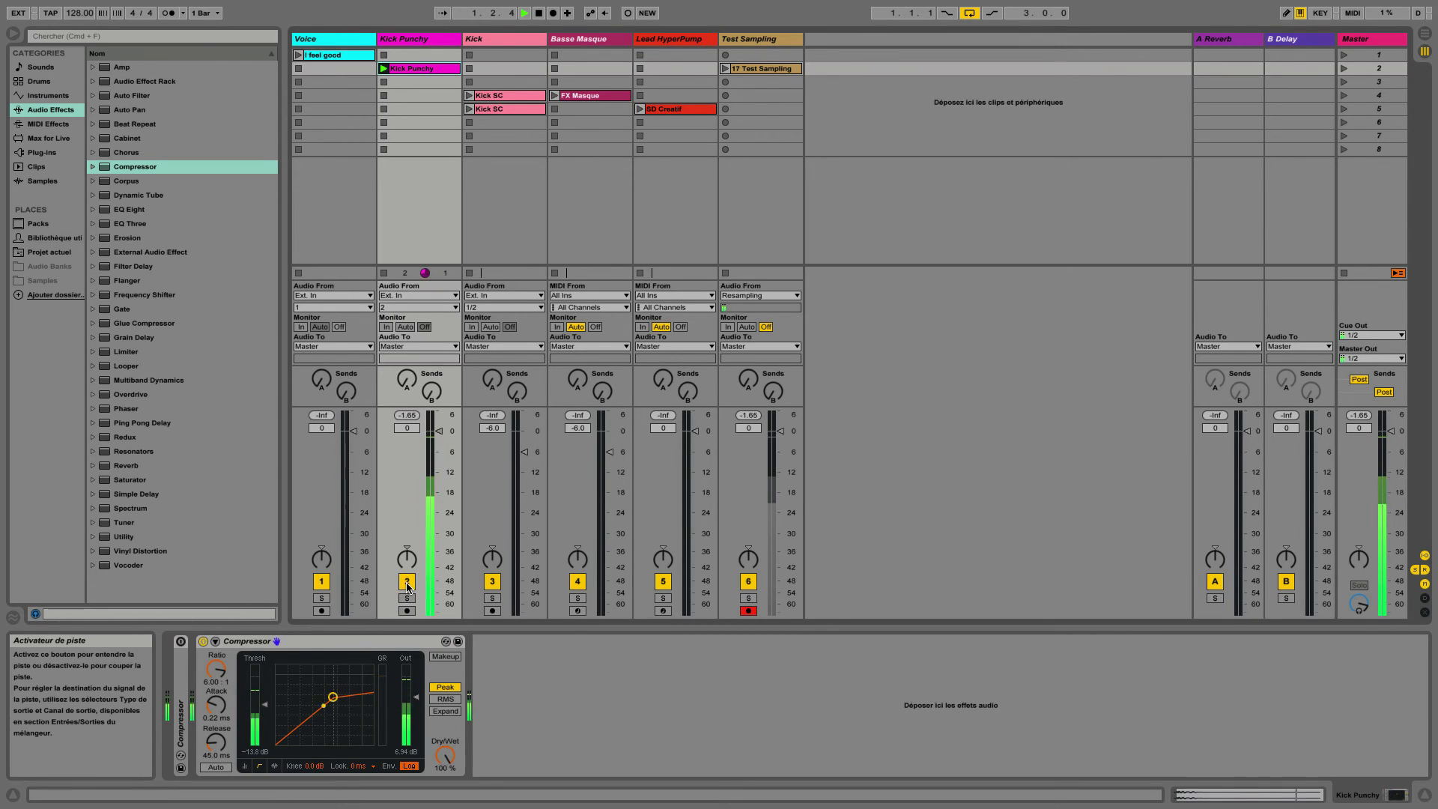
click(203, 642)
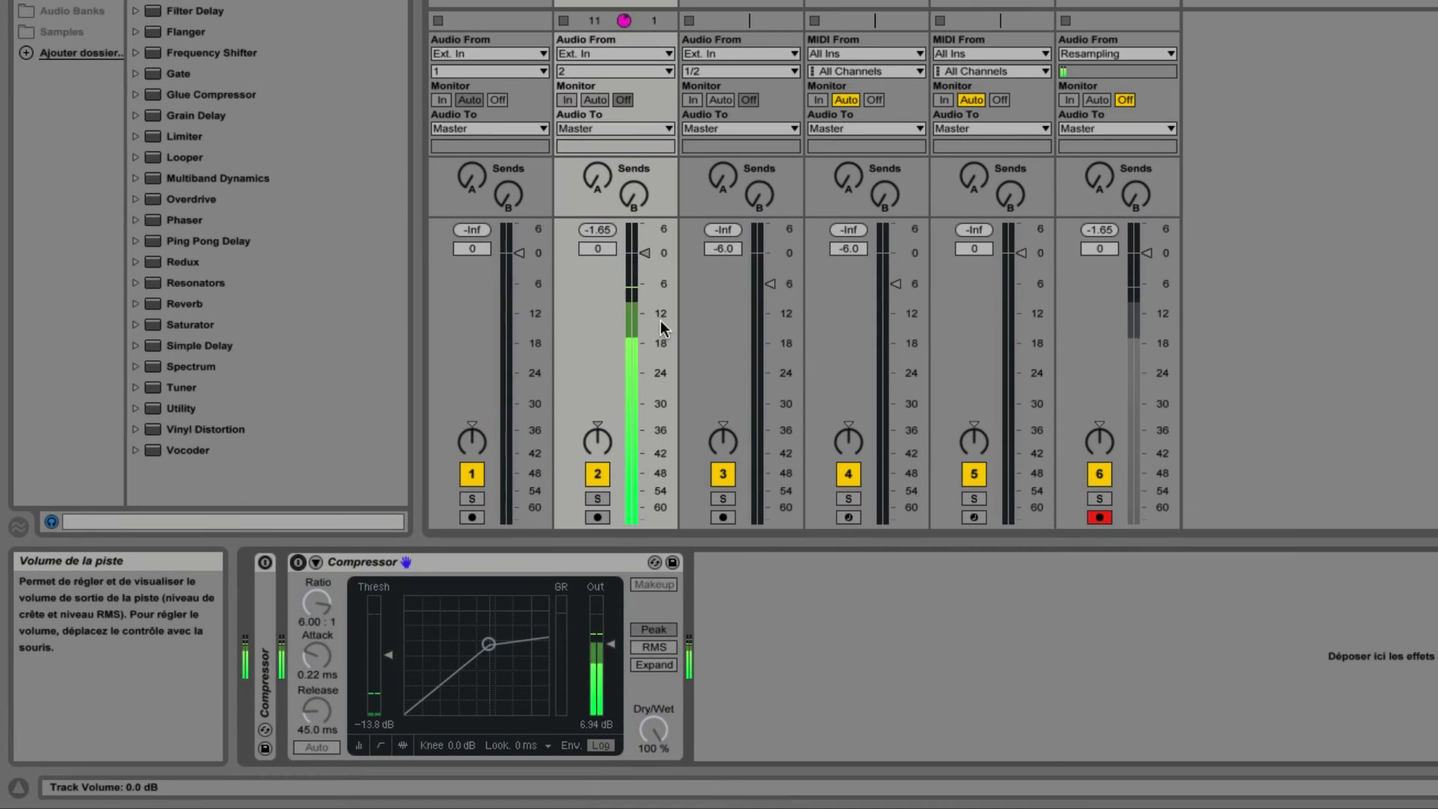
click(597, 473)
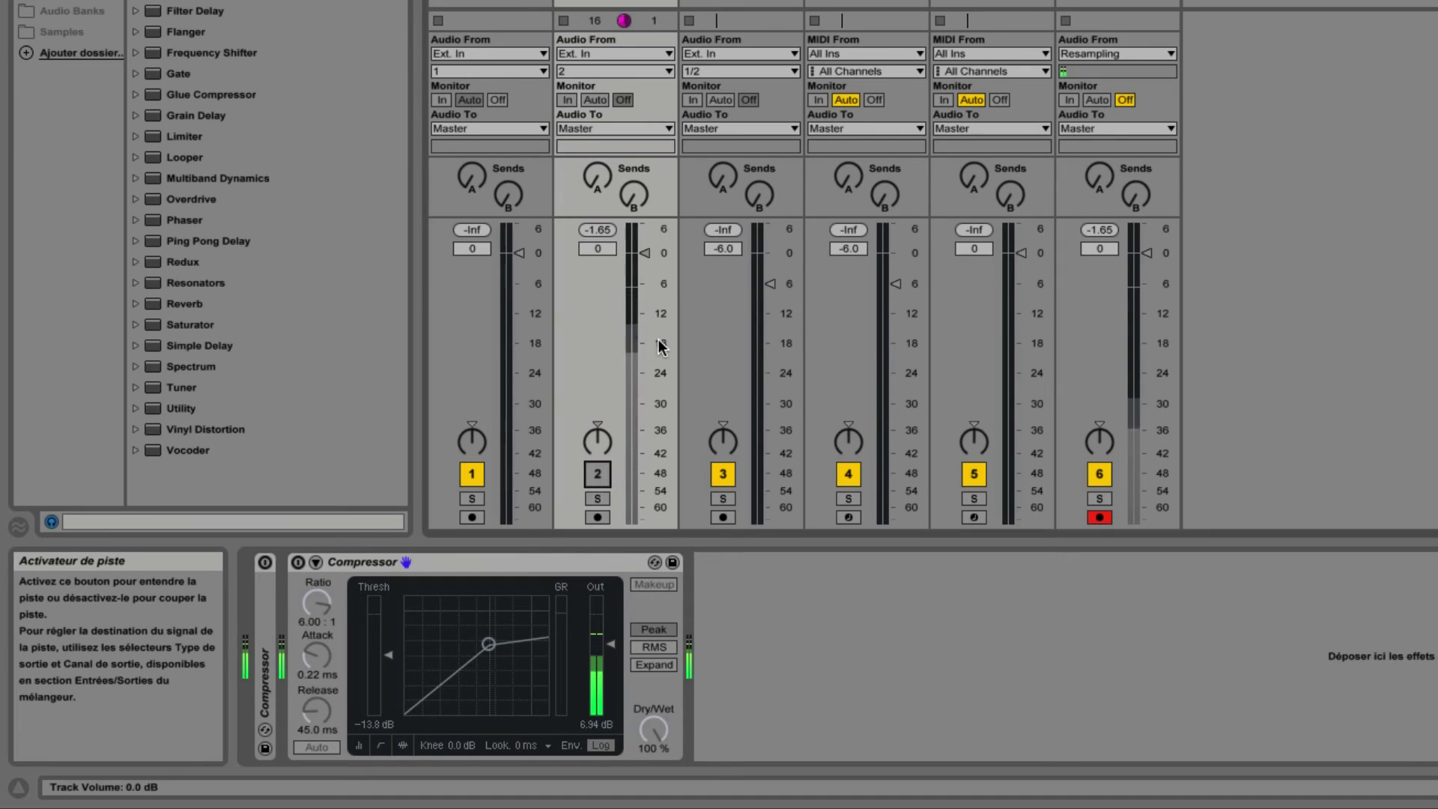
click(596, 475)
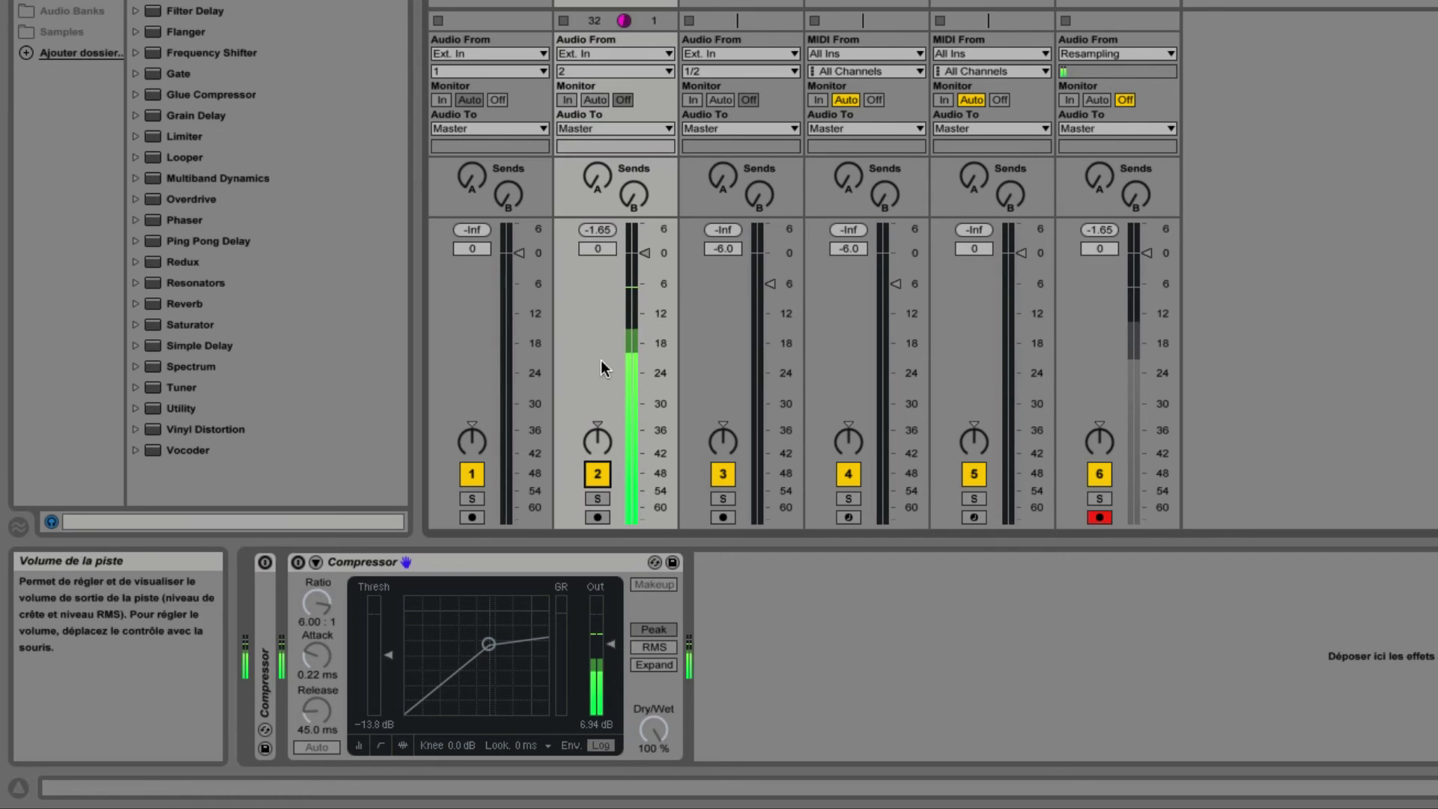
click(297, 563)
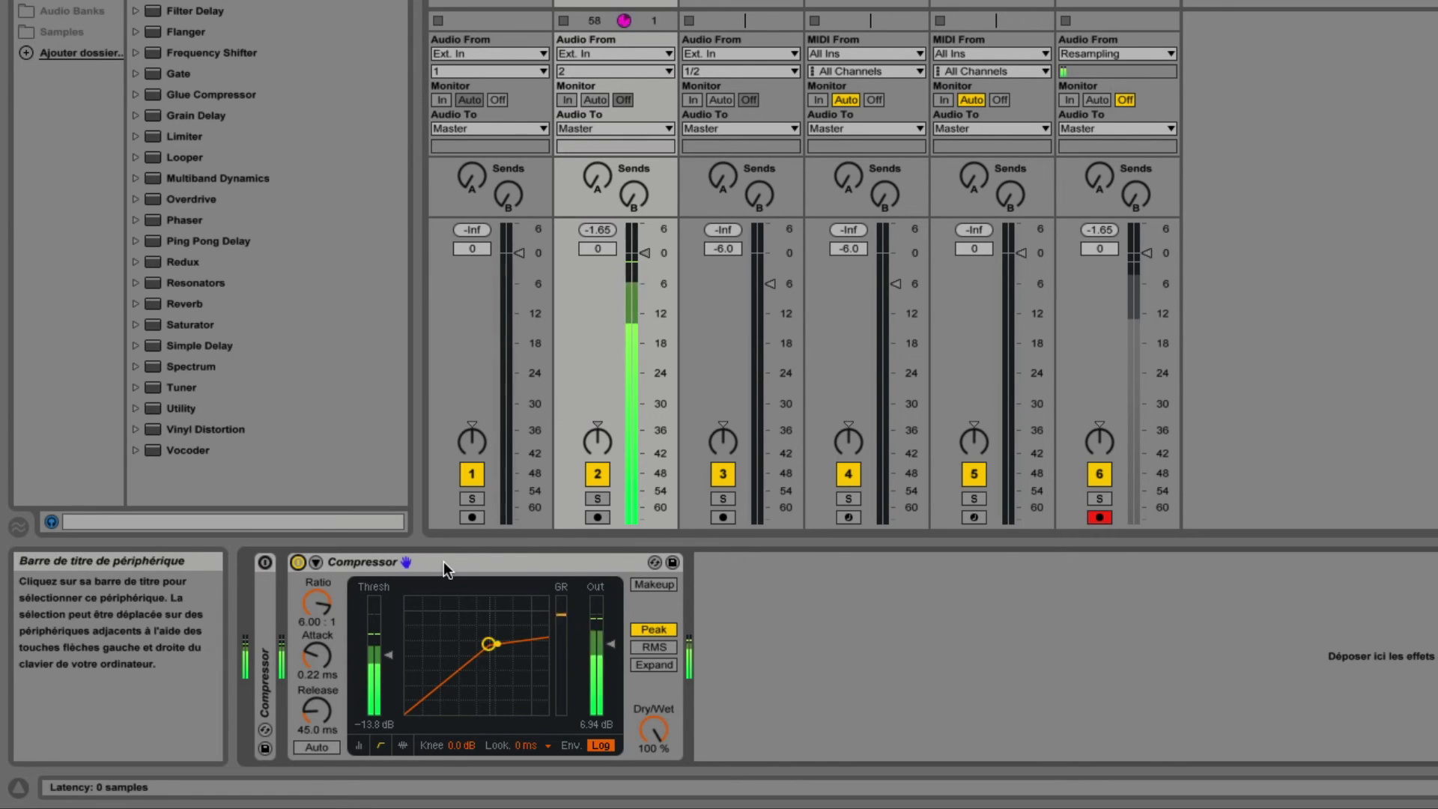
click(298, 562)
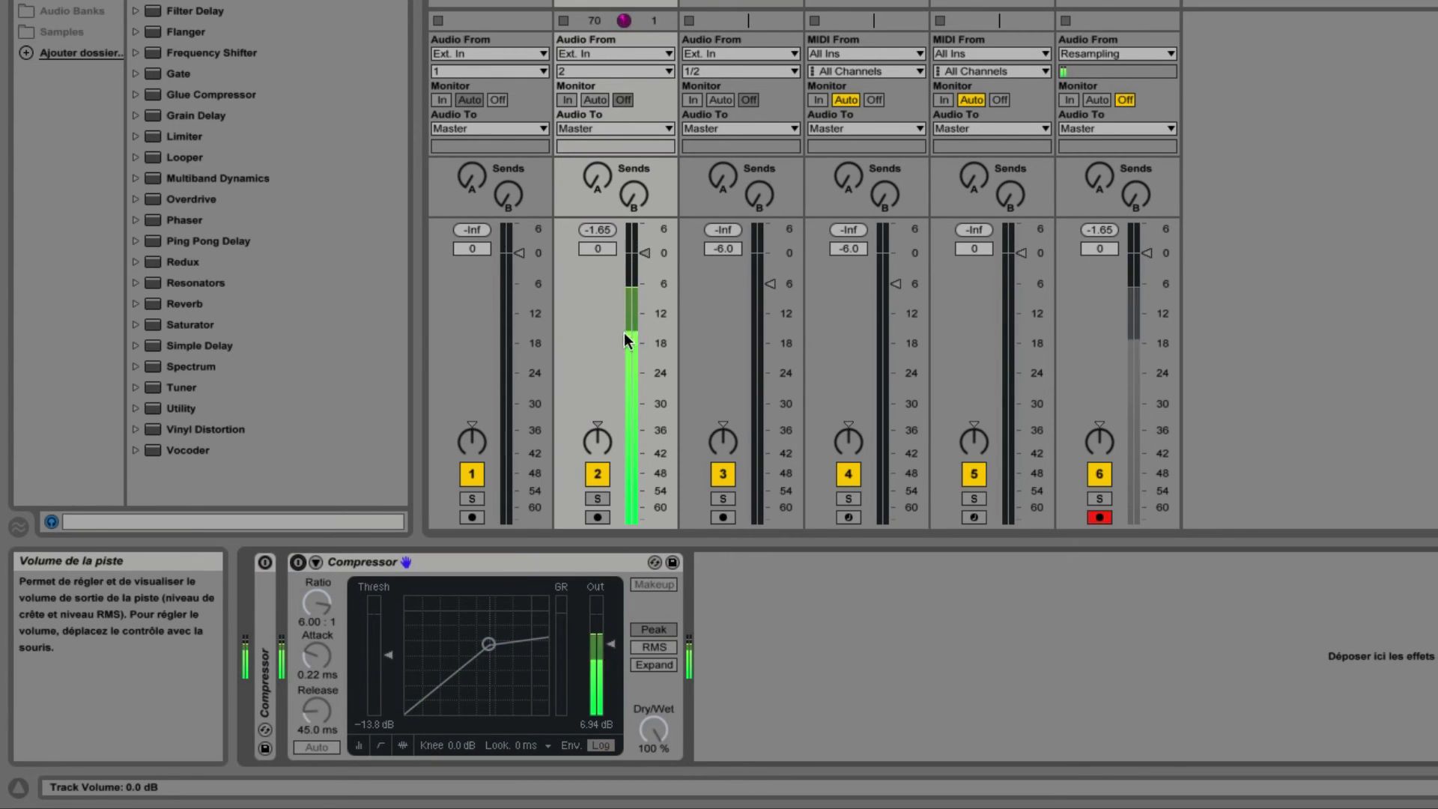
click(298, 562)
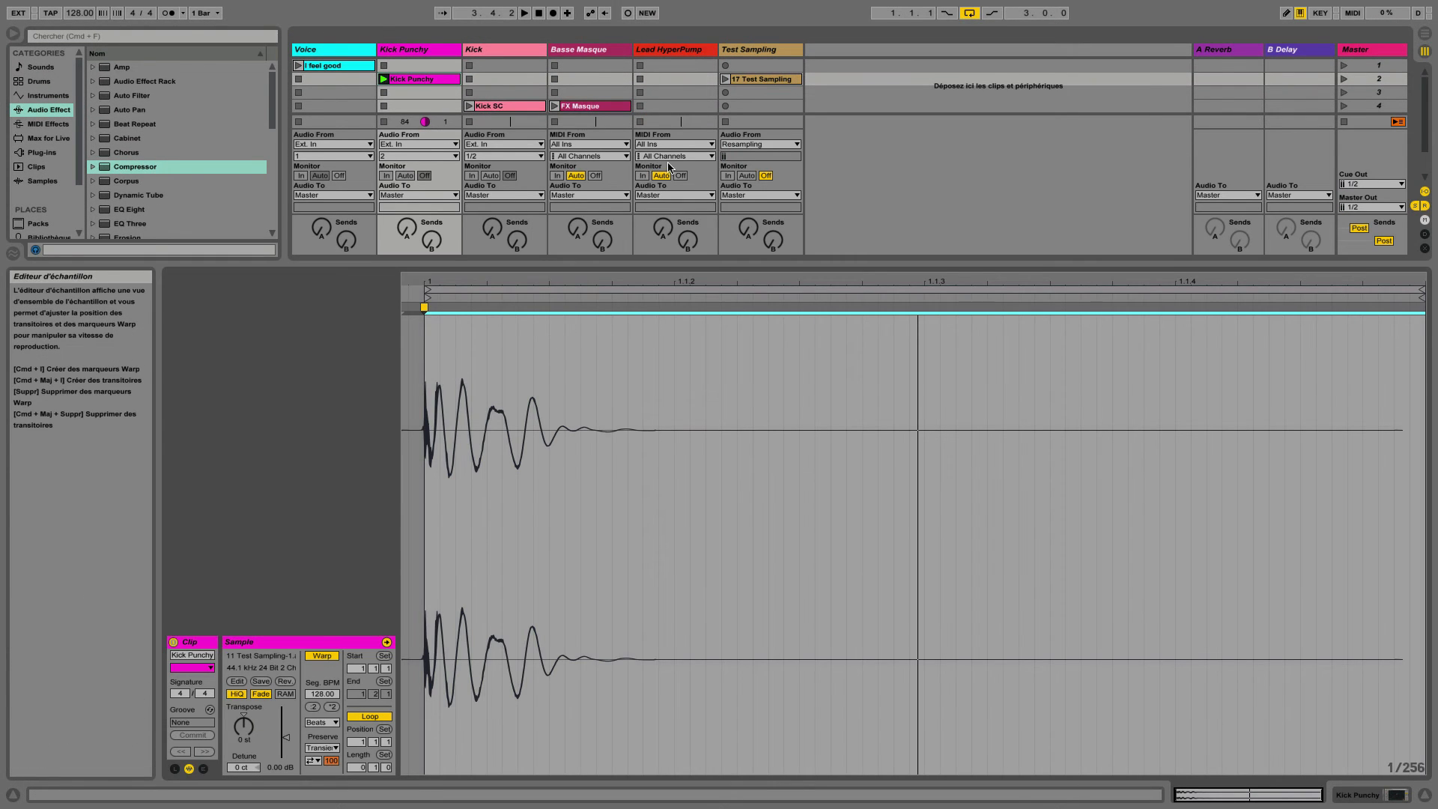
- Review the 17 Test Sampling waveform again against the Kick Punchy clip
click(754, 79)
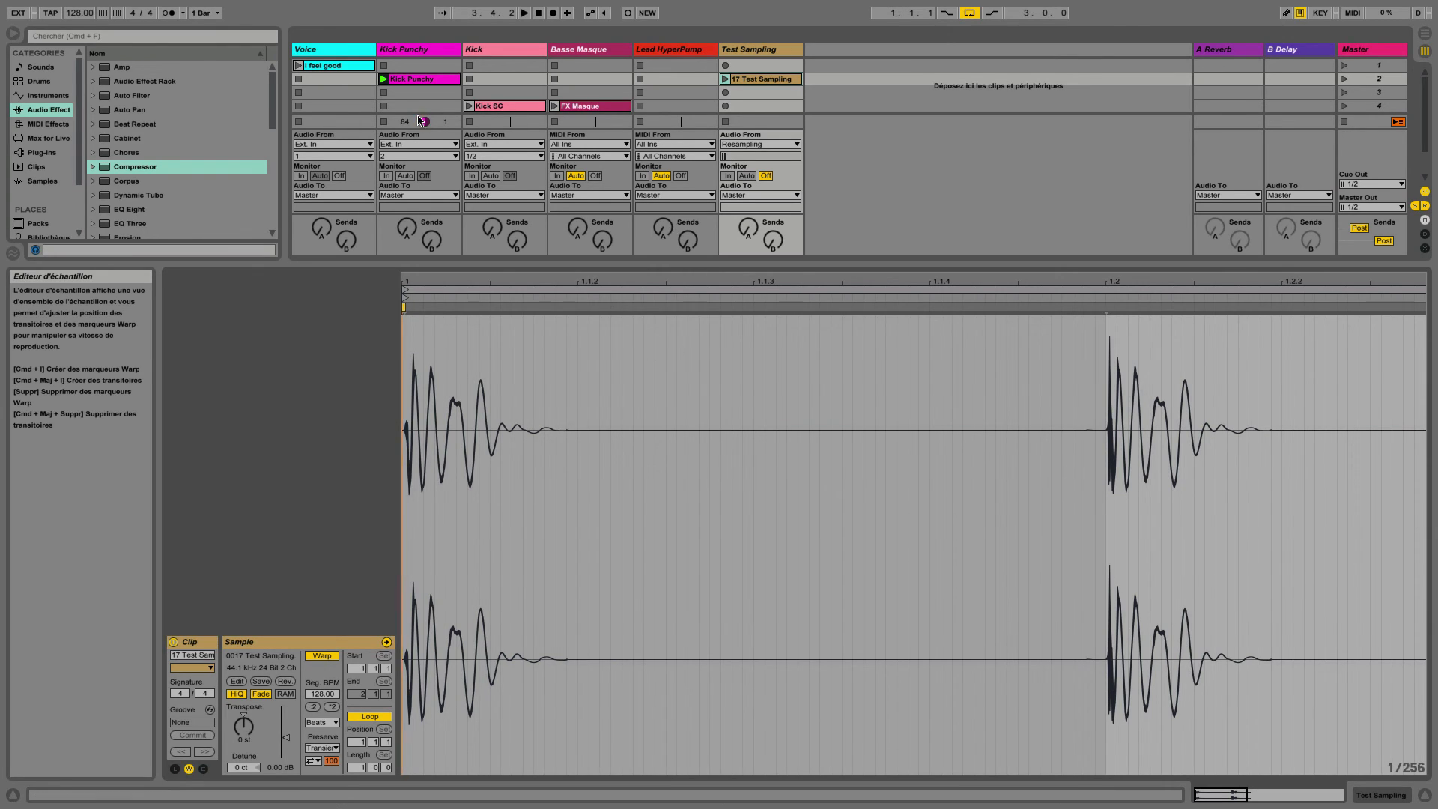
click(421, 53)
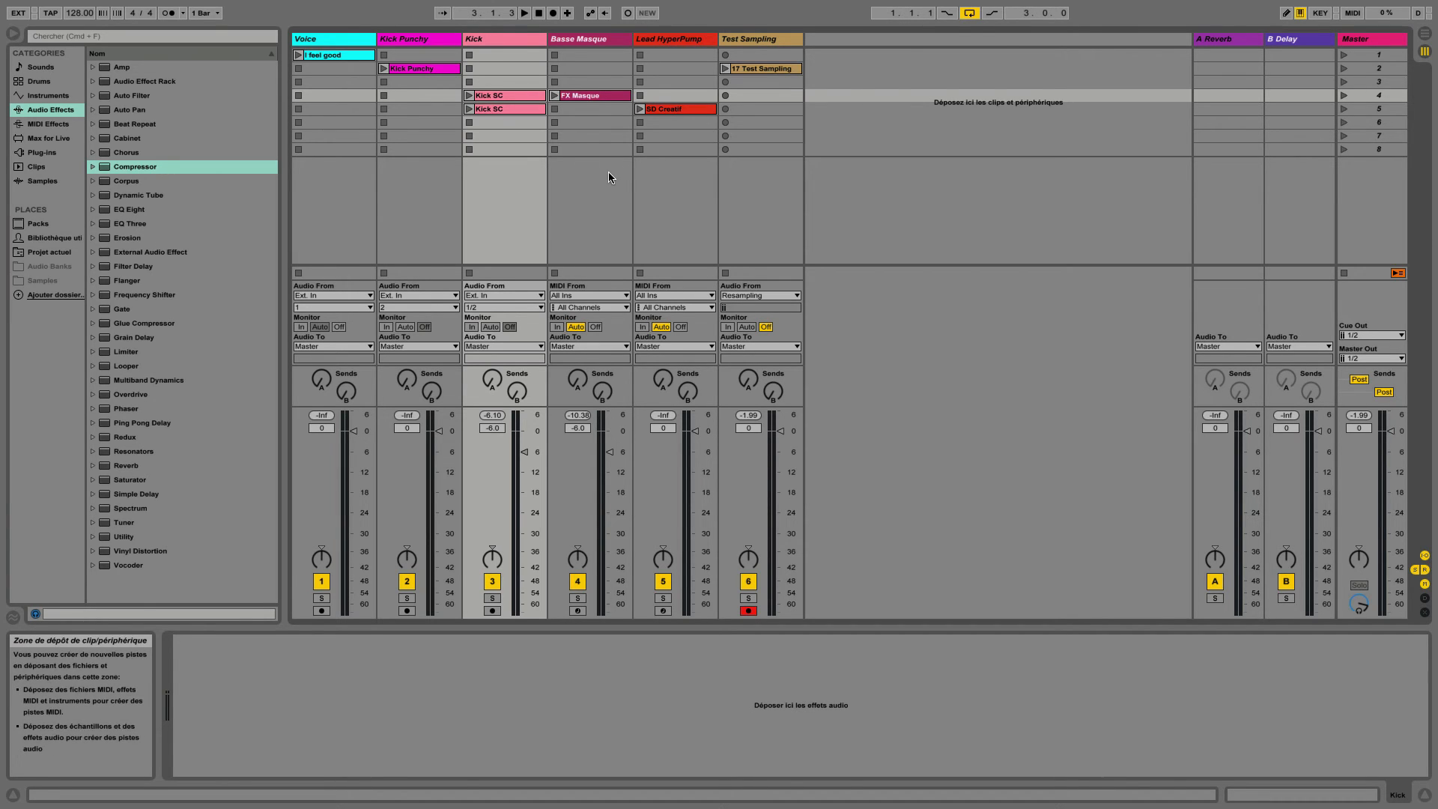
- Launch scene 4 with the kick and bass, and add a Compressor showing its transfer curve to the Basse Masque track
click(1343, 95)
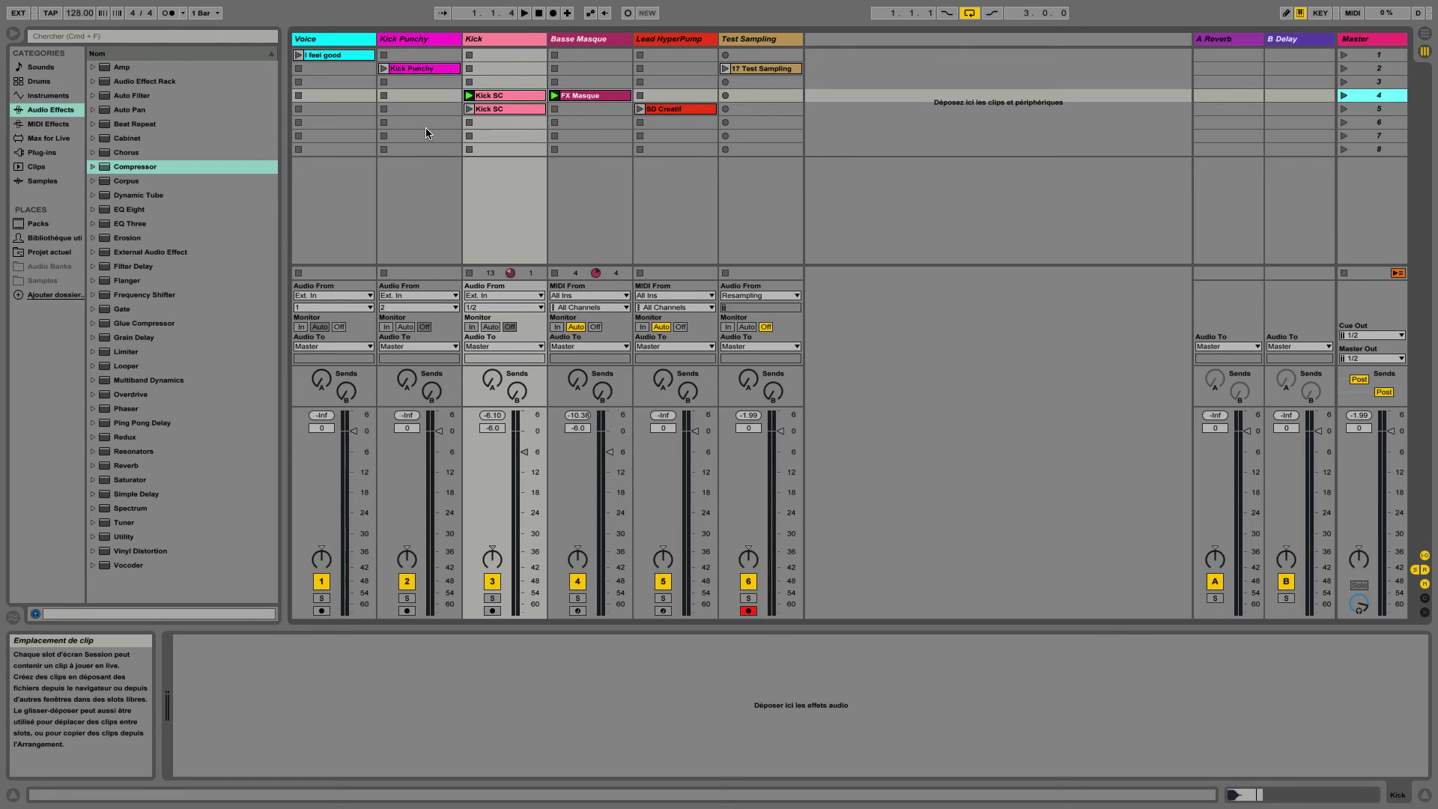
drag(131, 166, 592, 185)
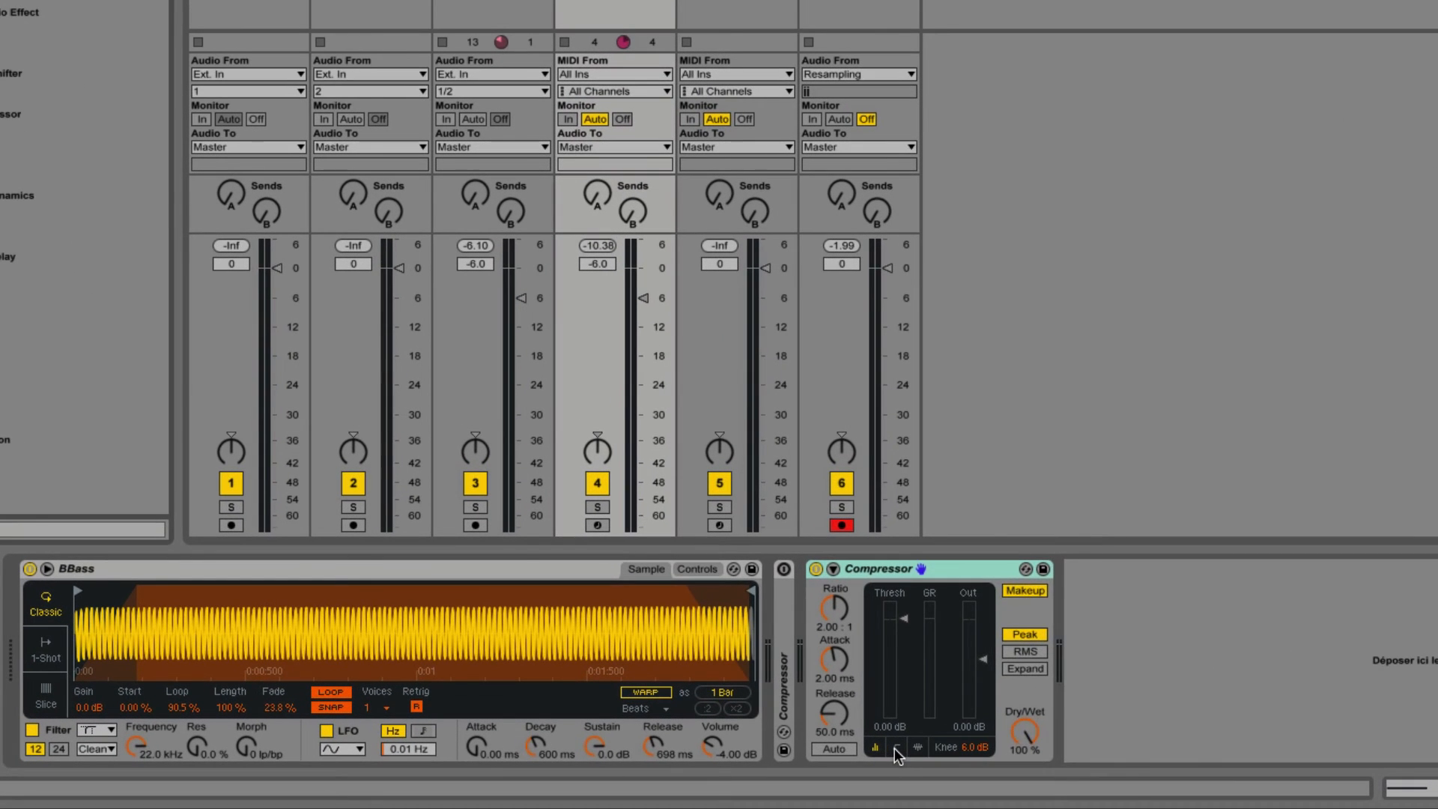
click(785, 765)
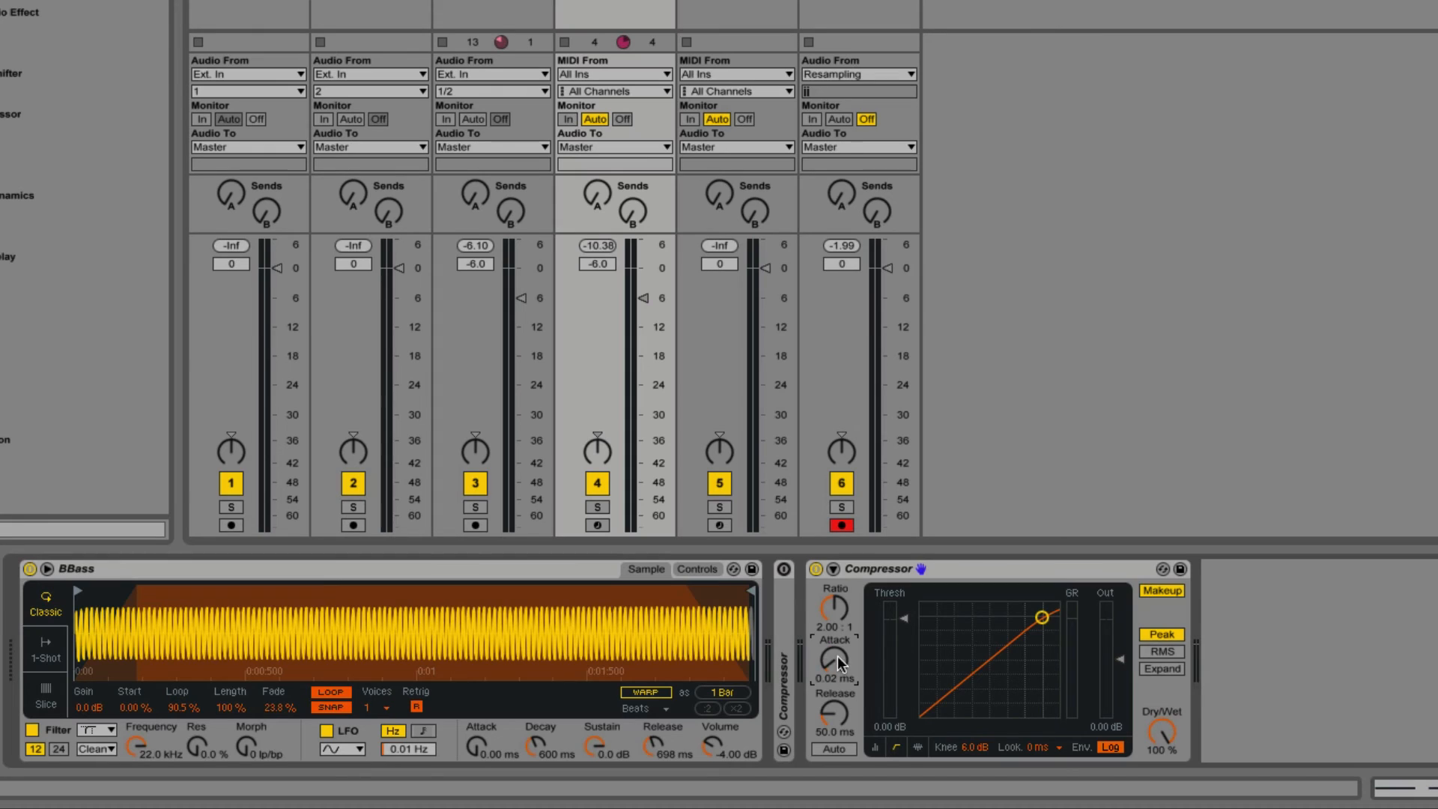
- Set the bass compressor to 1.79 ms release and 0.01 ms attack, with Makeup off and RMS detection
drag(835, 710, 836, 742)
drag(837, 663, 837, 674)
click(1158, 590)
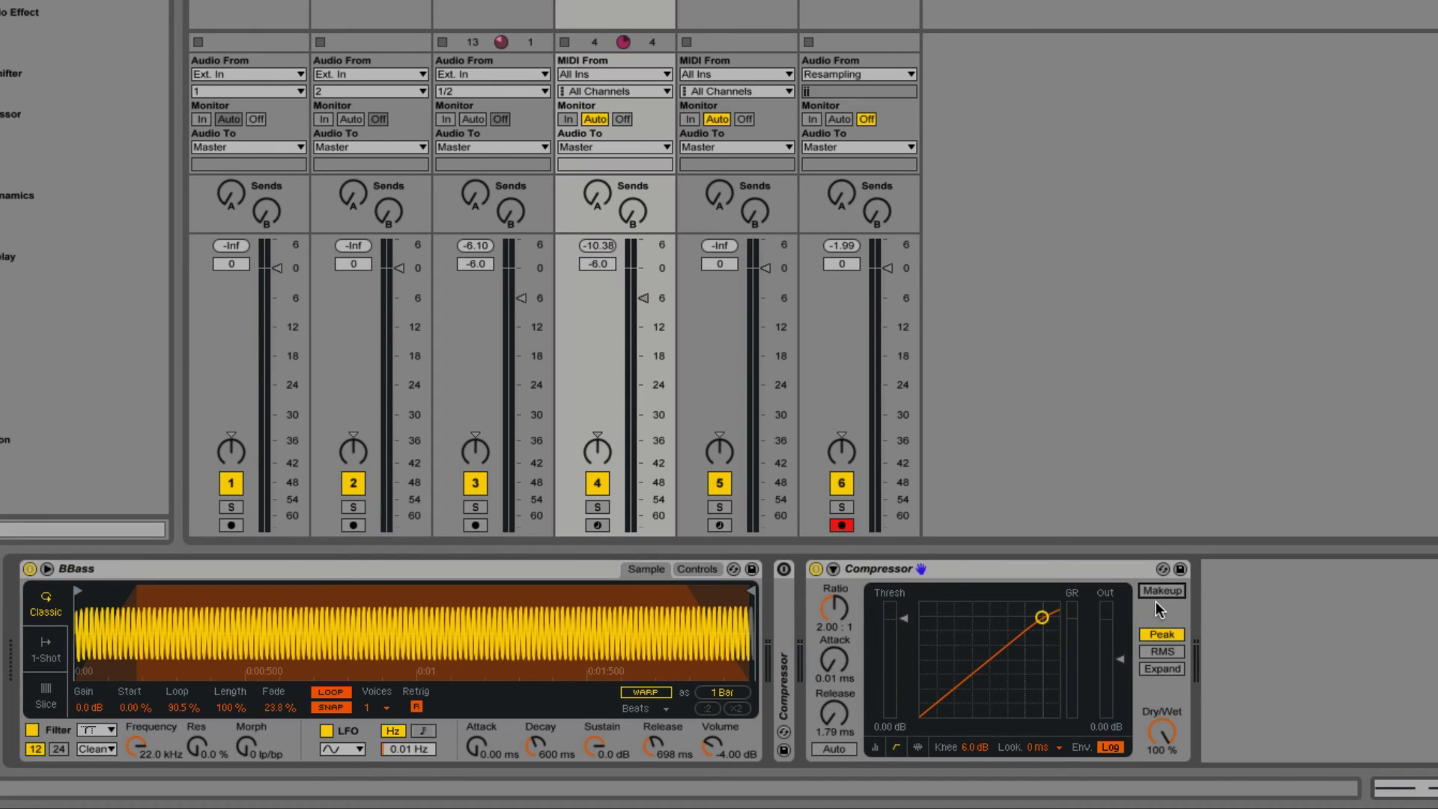
click(1142, 650)
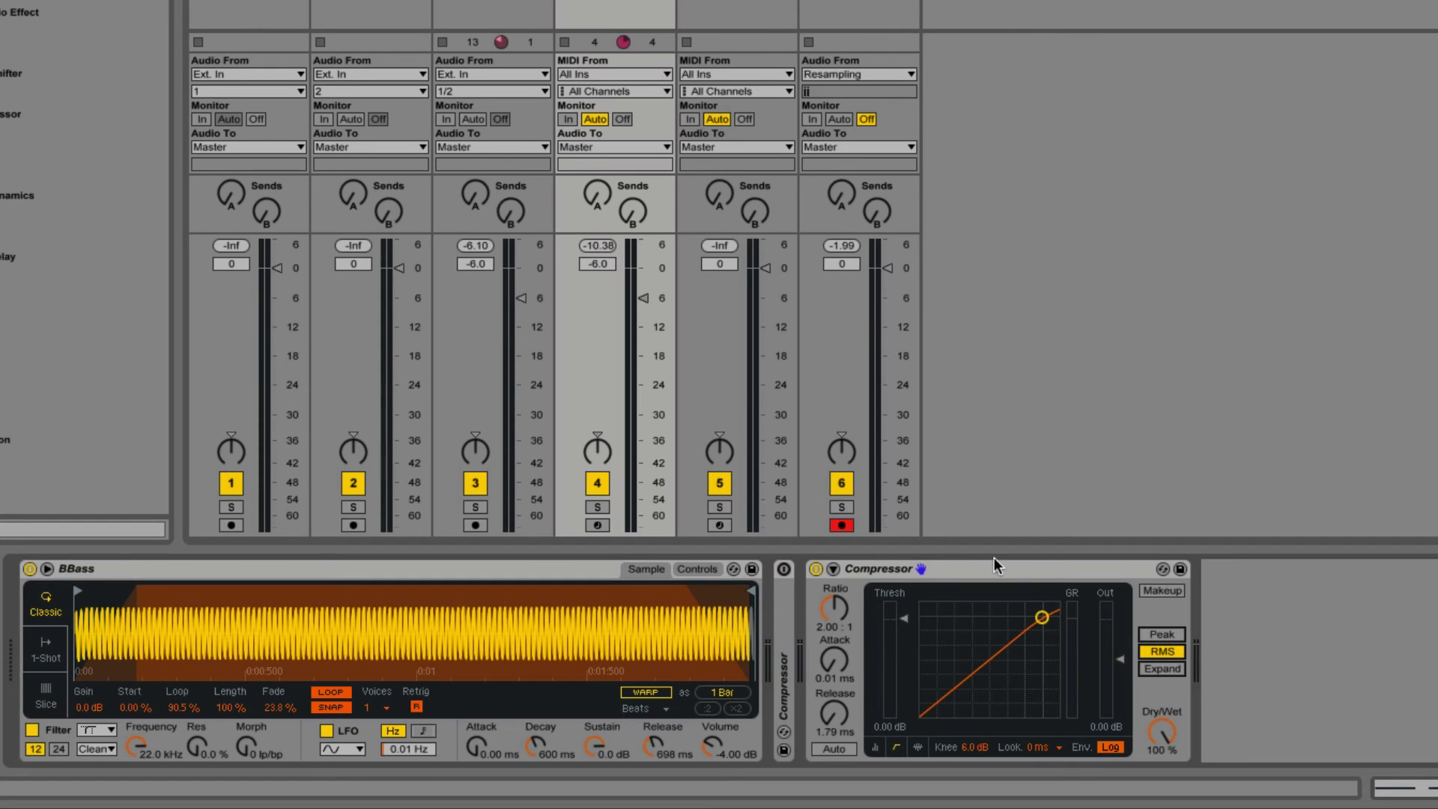
- Enable the bass compressor's sidechain and choose the Kick track as its audio source
click(834, 570)
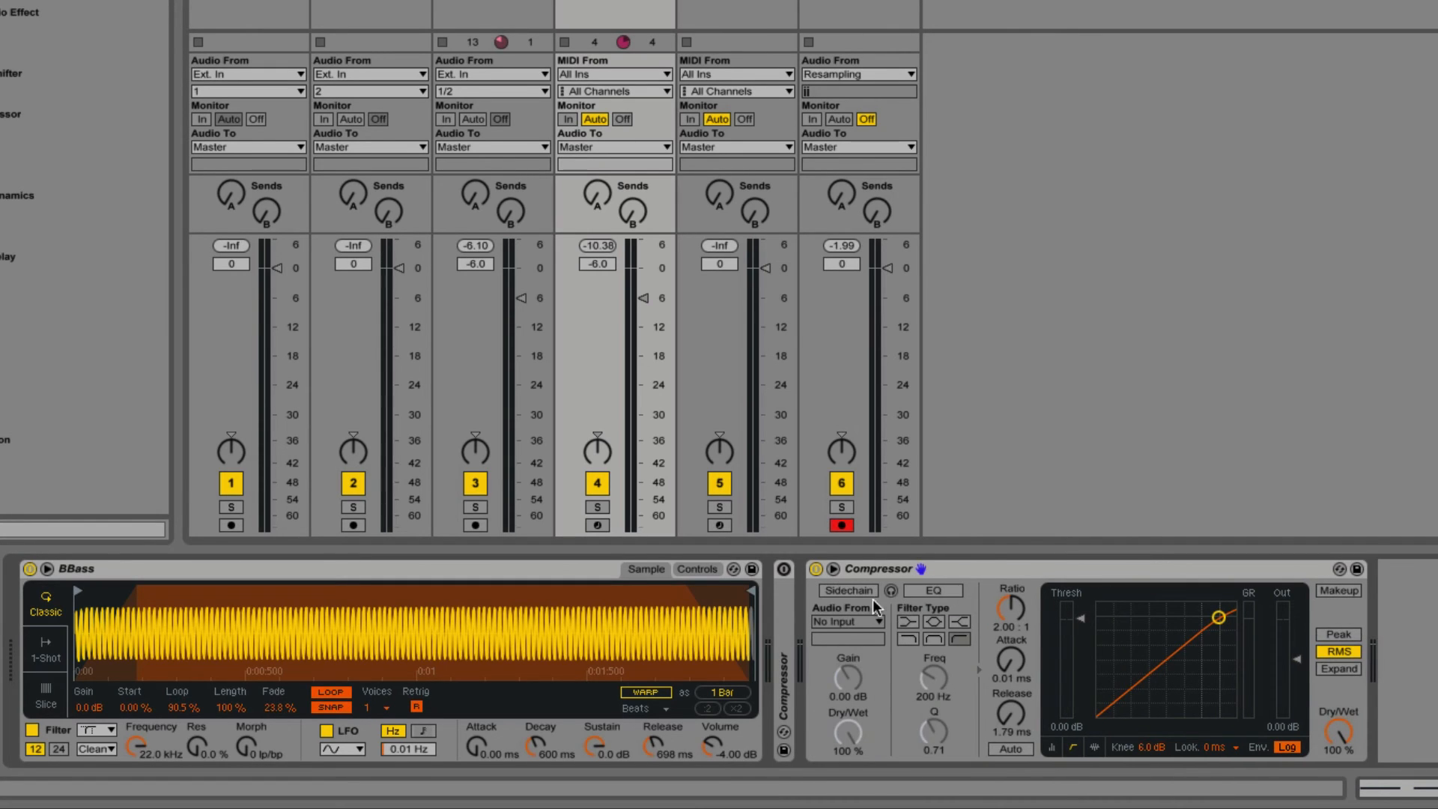
click(849, 590)
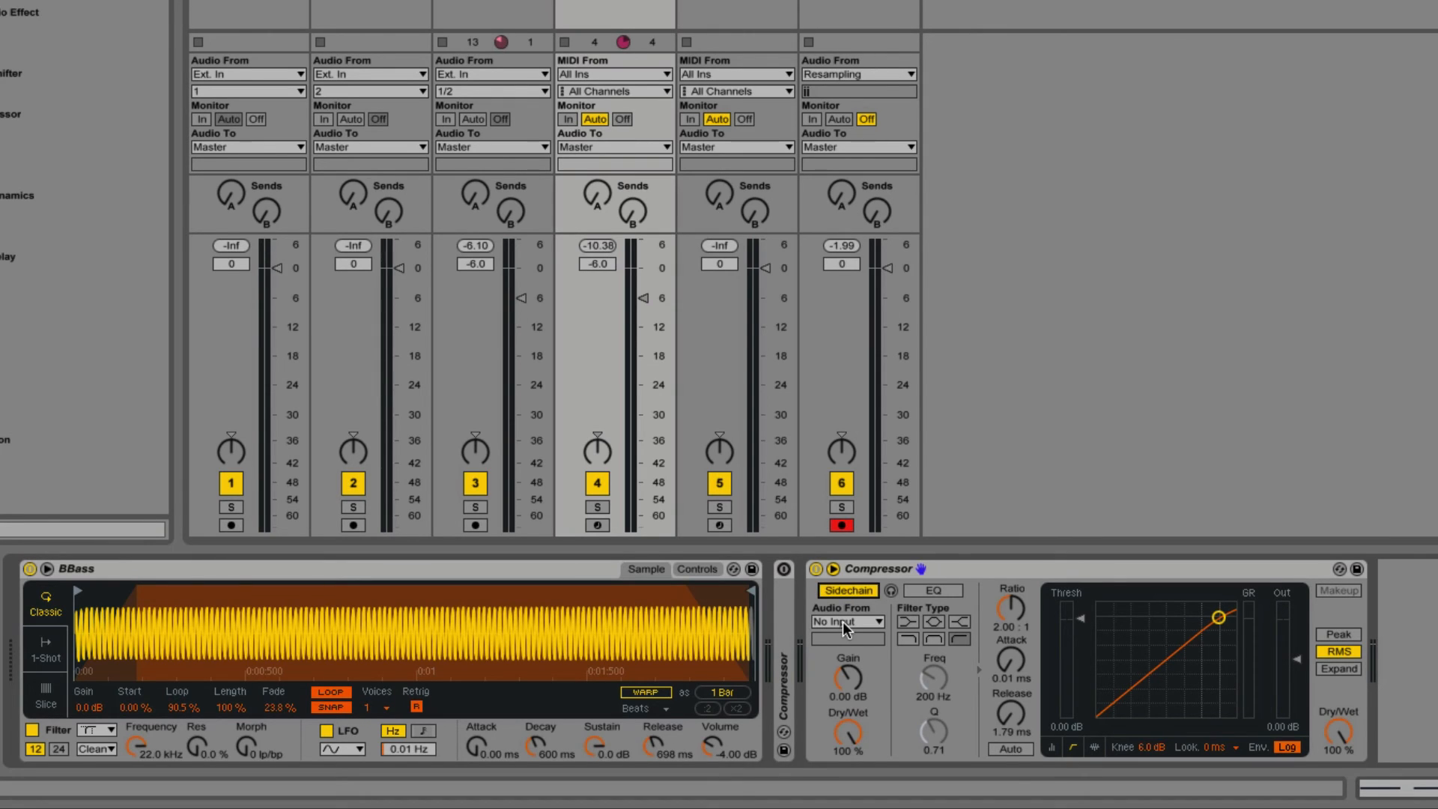
click(842, 621)
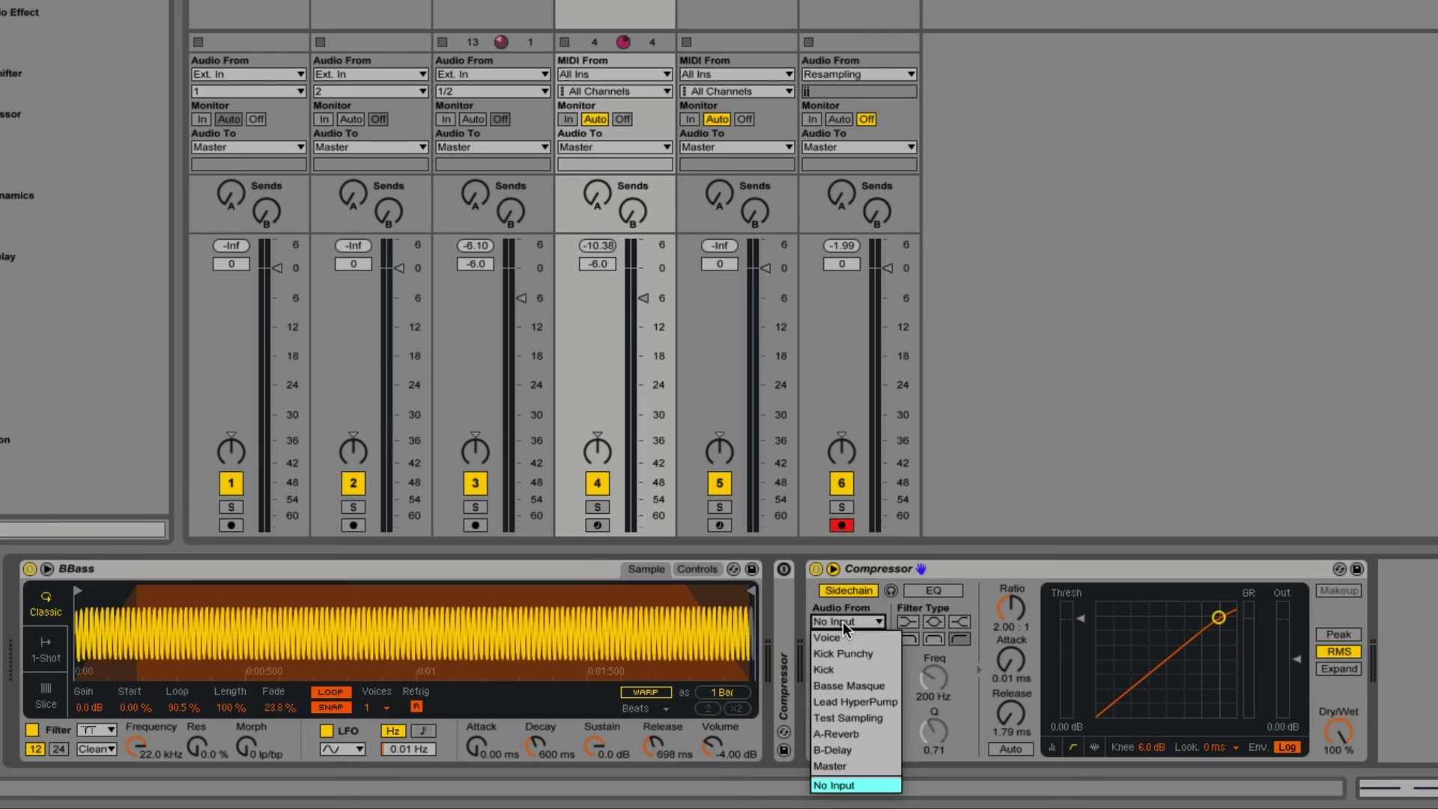
click(838, 668)
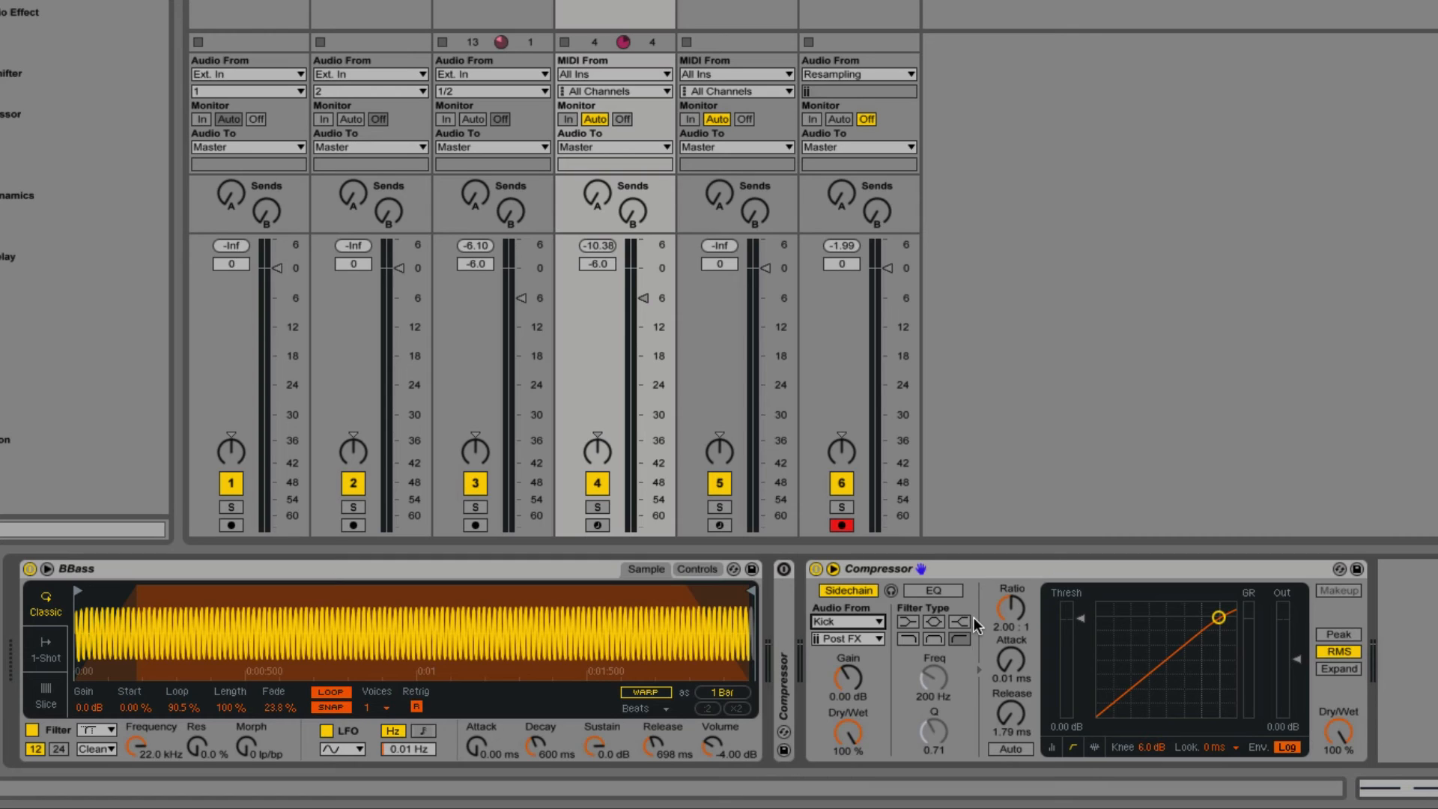
- Set the bass compressor's ratio to 3:1 and lower its threshold to -8.31 dB during playback
click(996, 631)
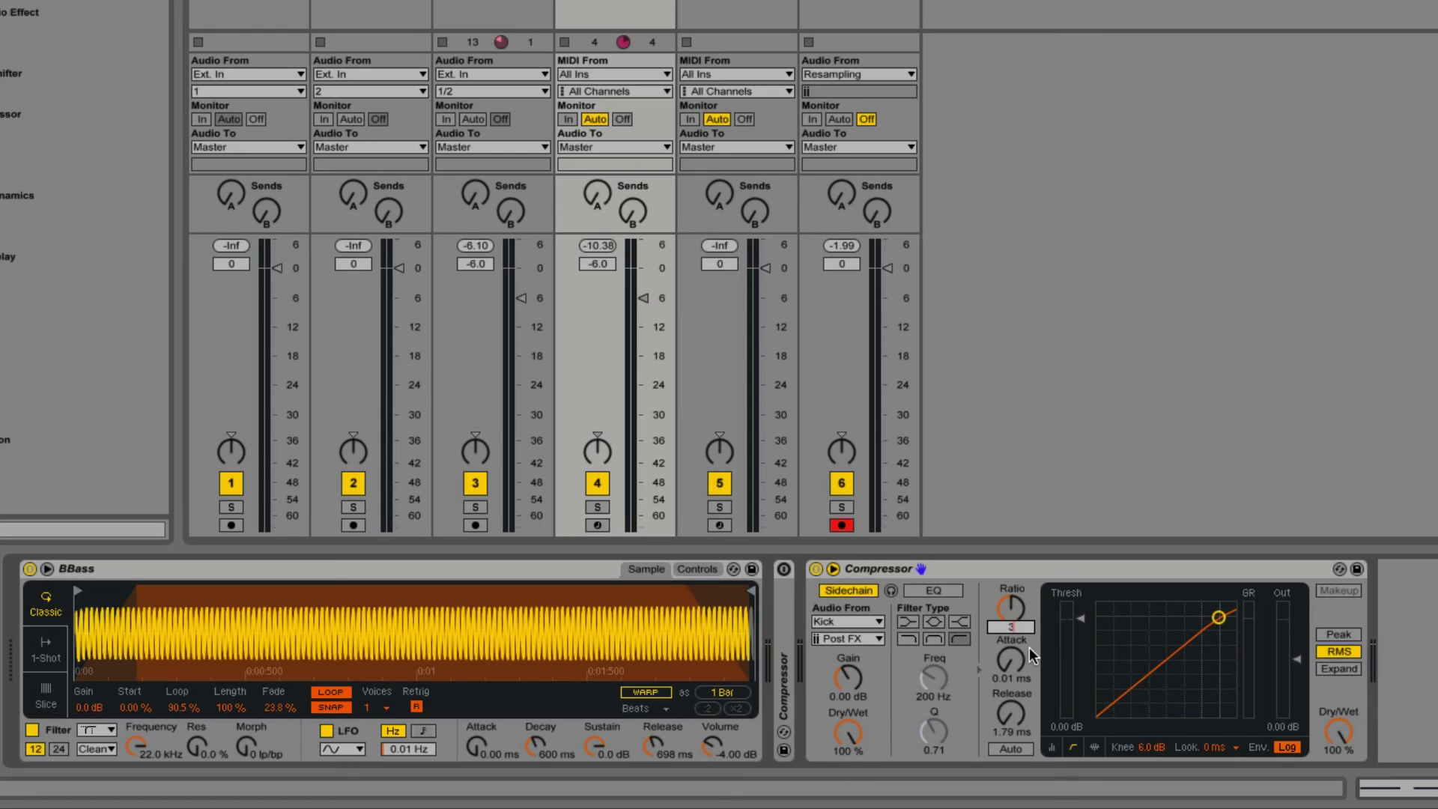
text(3)
key(Return)
key(space)
drag(1080, 618, 1081, 639)
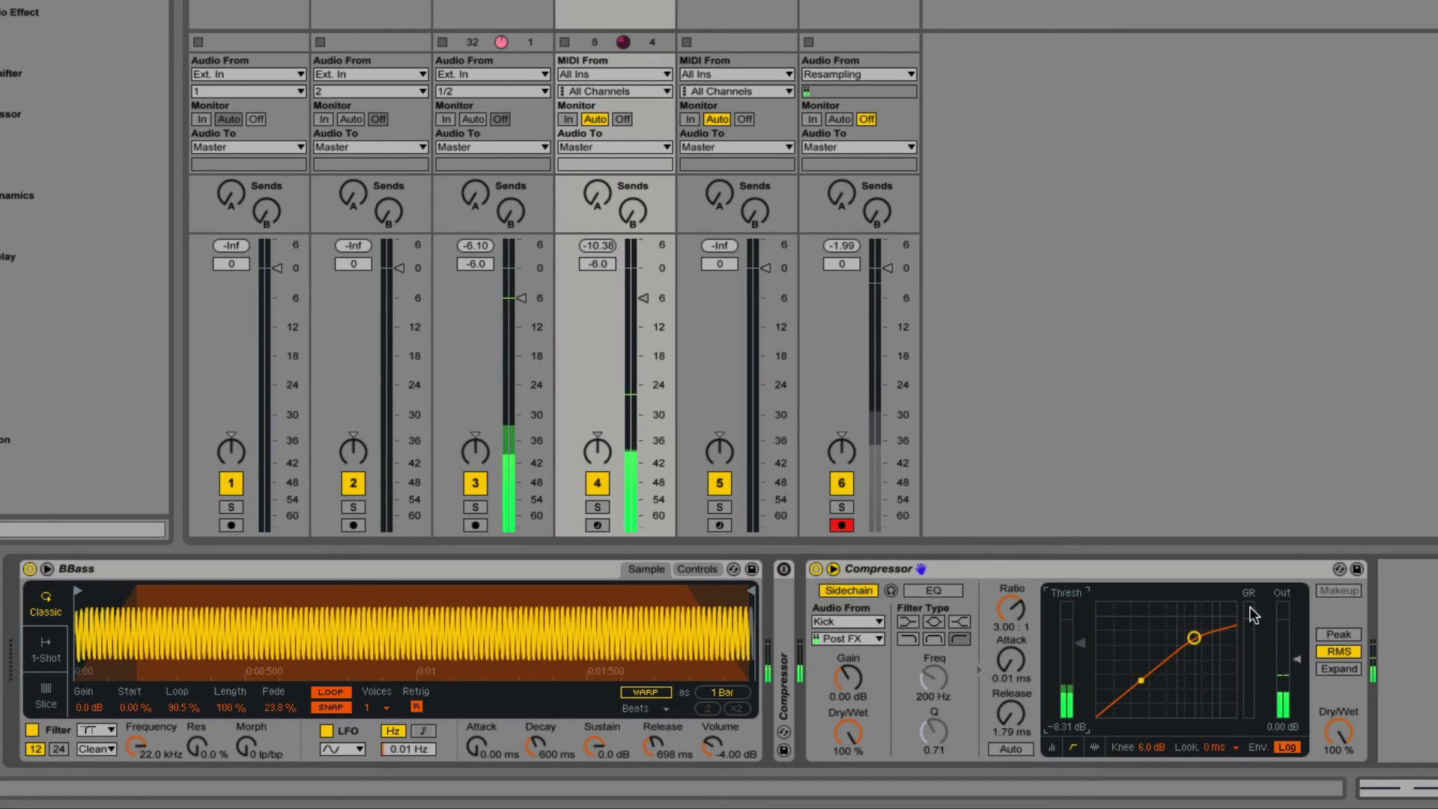
key(space)
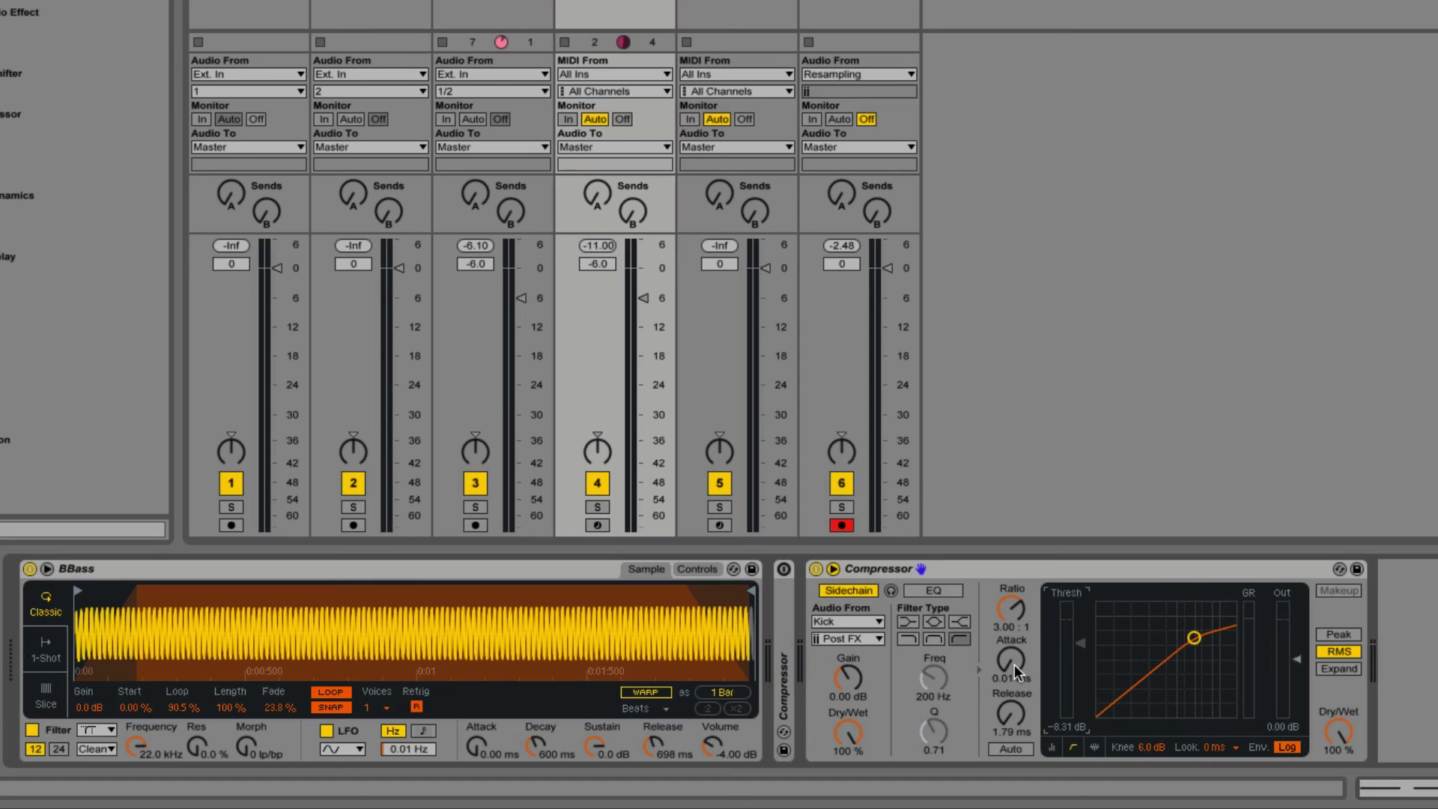
- Set the bass compressor's attack to 0.80 ms during playback and compare the sidechained sound with the bypassed one
key(space)
drag(1014, 663, 1014, 614)
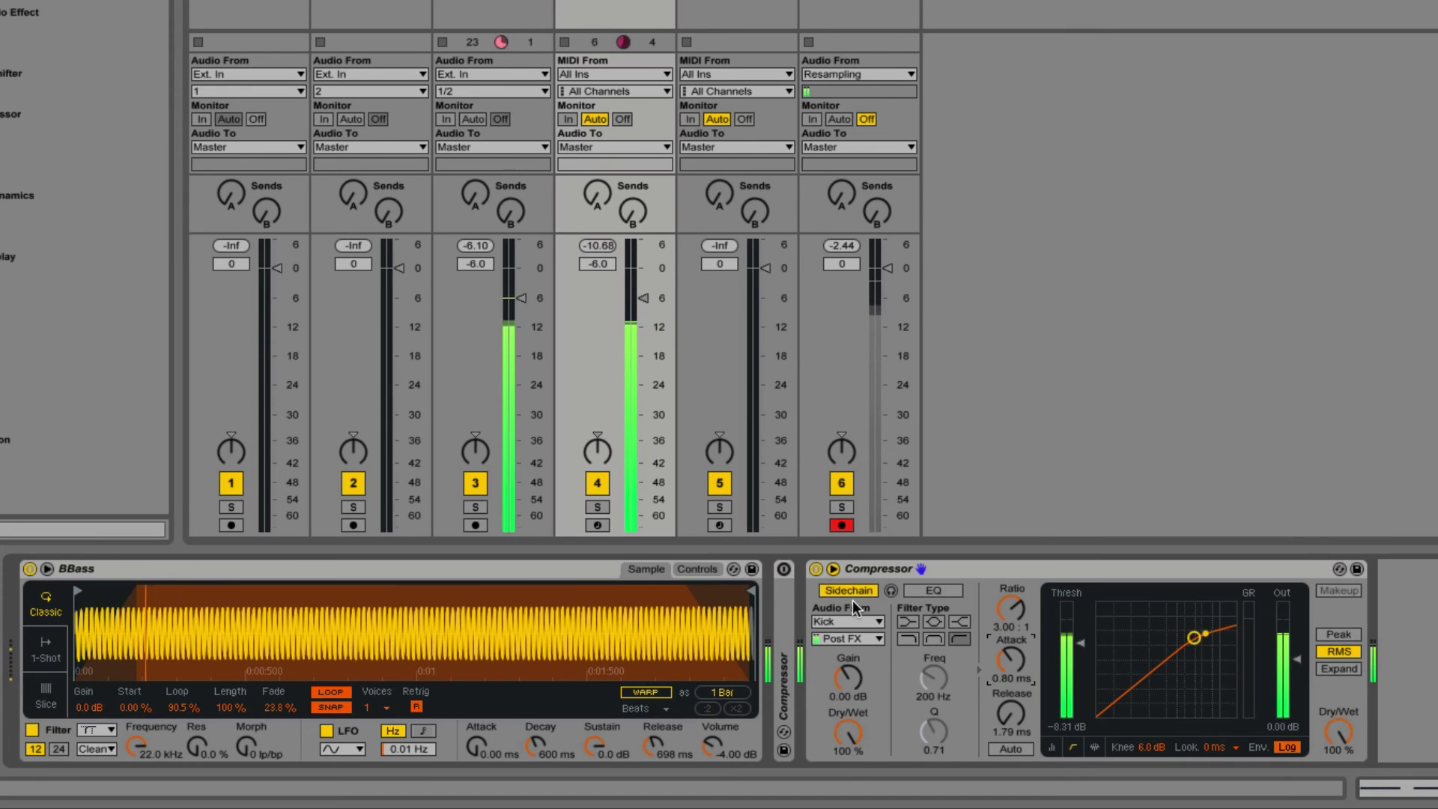
click(816, 569)
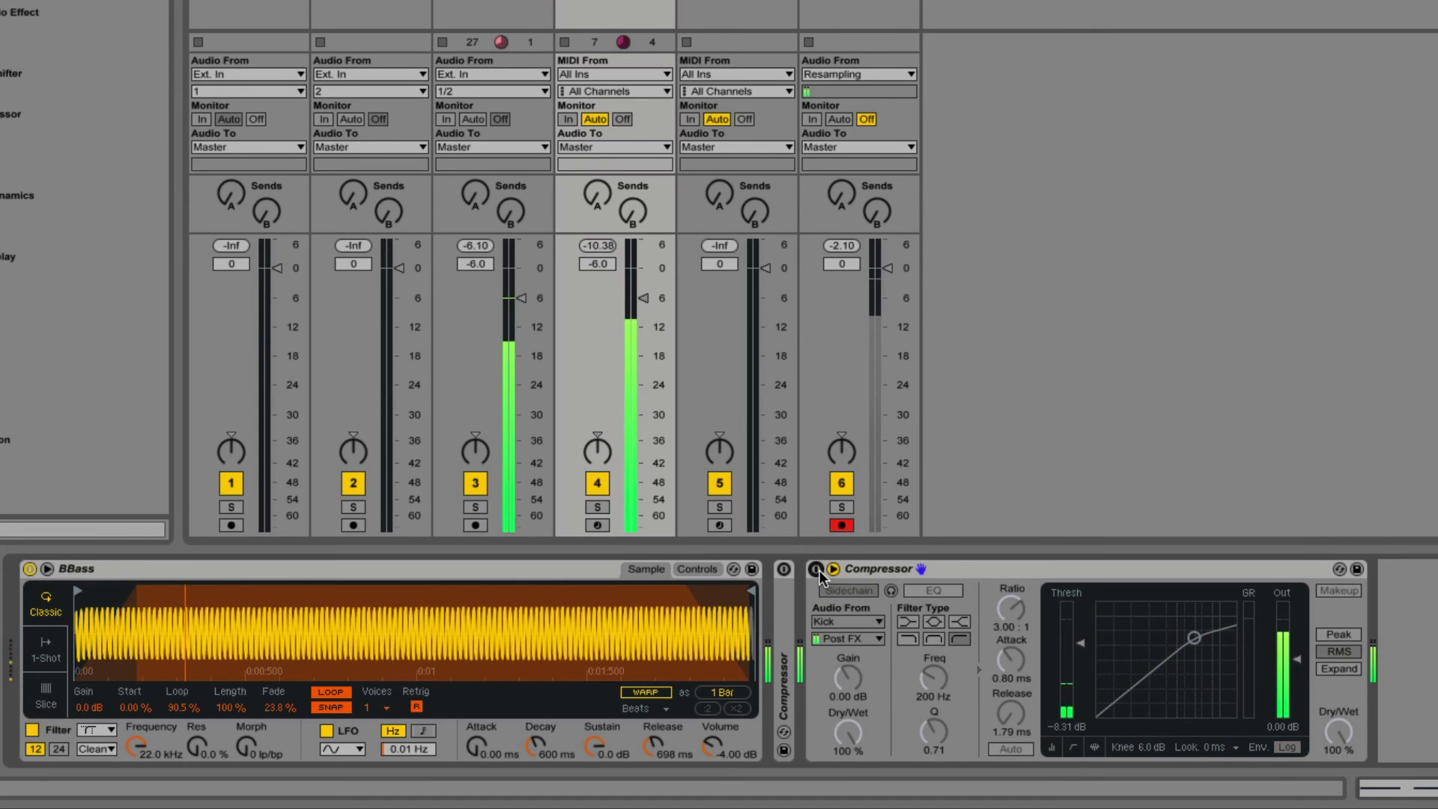
click(816, 569)
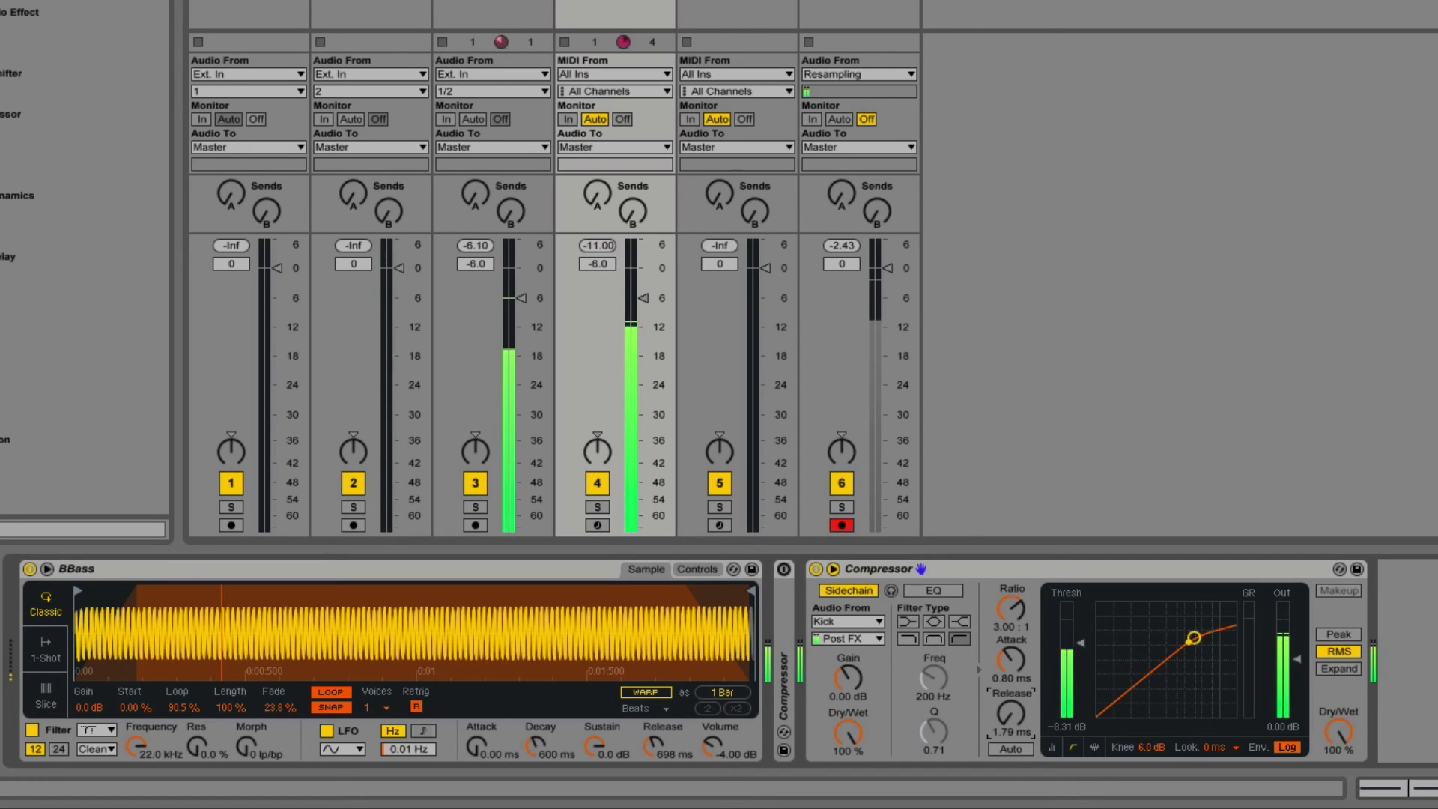
- Set the bass compressor's release to 22.2 ms during playback and compare the compressed sound with the bypassed one
drag(996, 712, 996, 637)
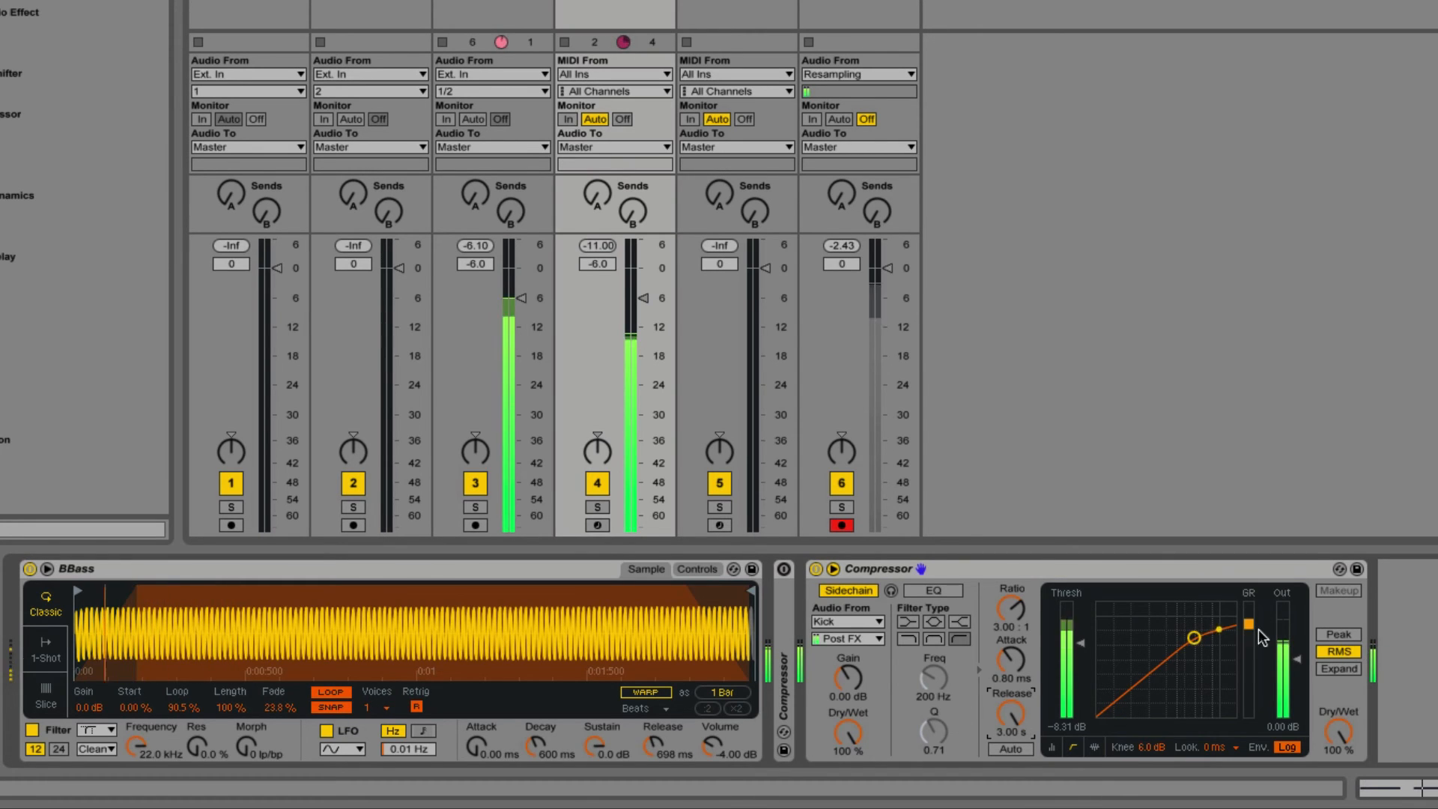
drag(1010, 715, 1010, 771)
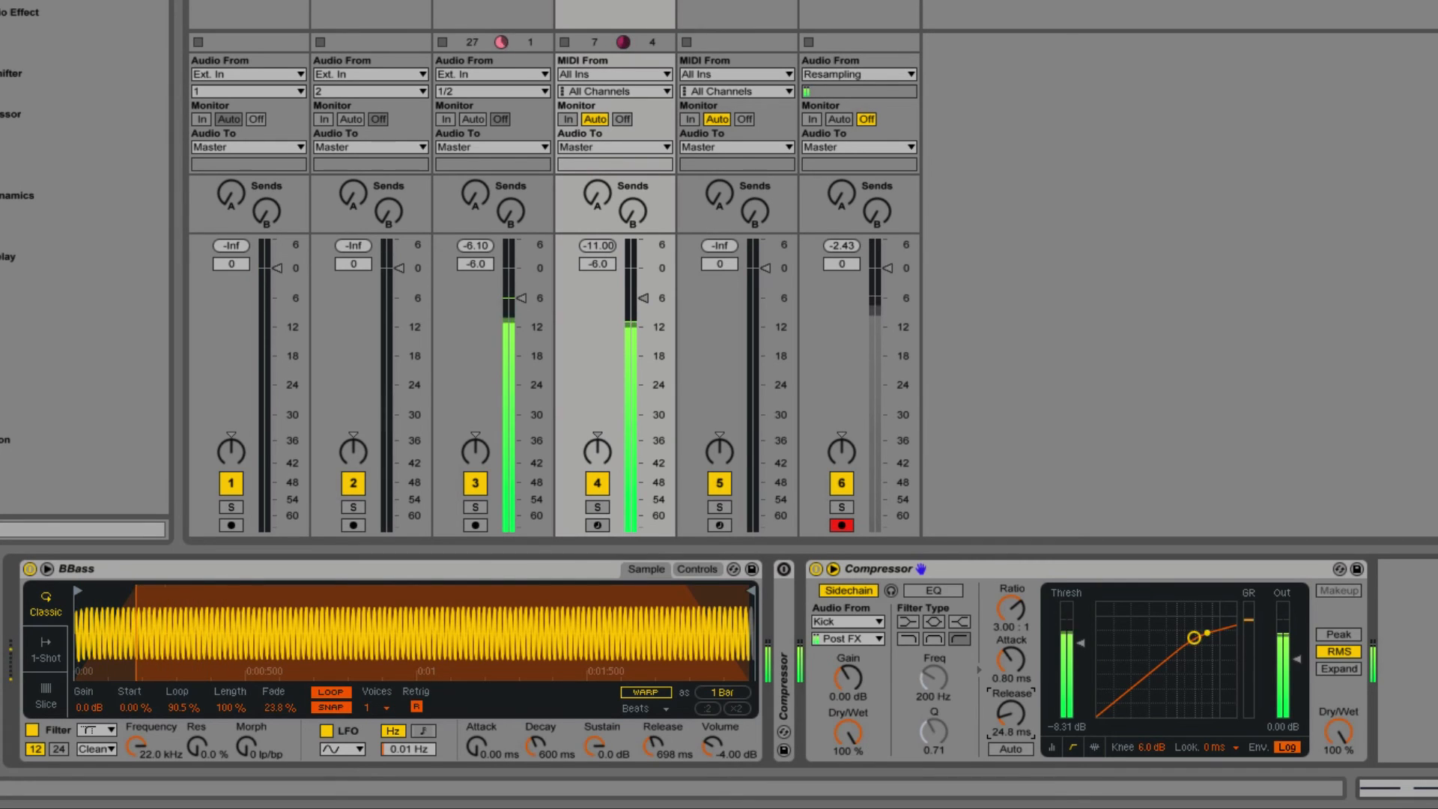
mouse_move(1010, 714)
mouse_down()
mouse_move(1005, 730)
mouse_move(1009, 716)
mouse_up()
click(816, 569)
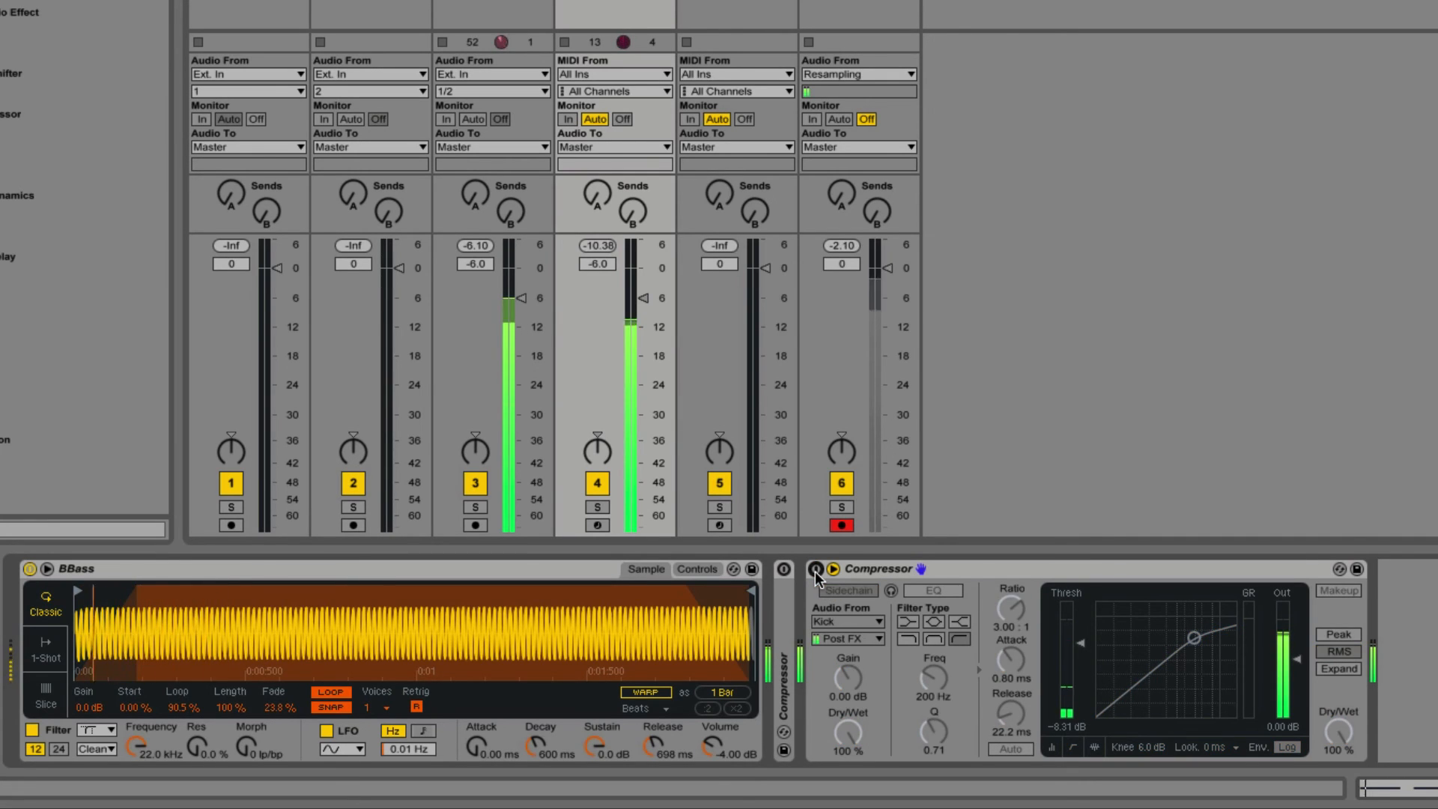
click(815, 569)
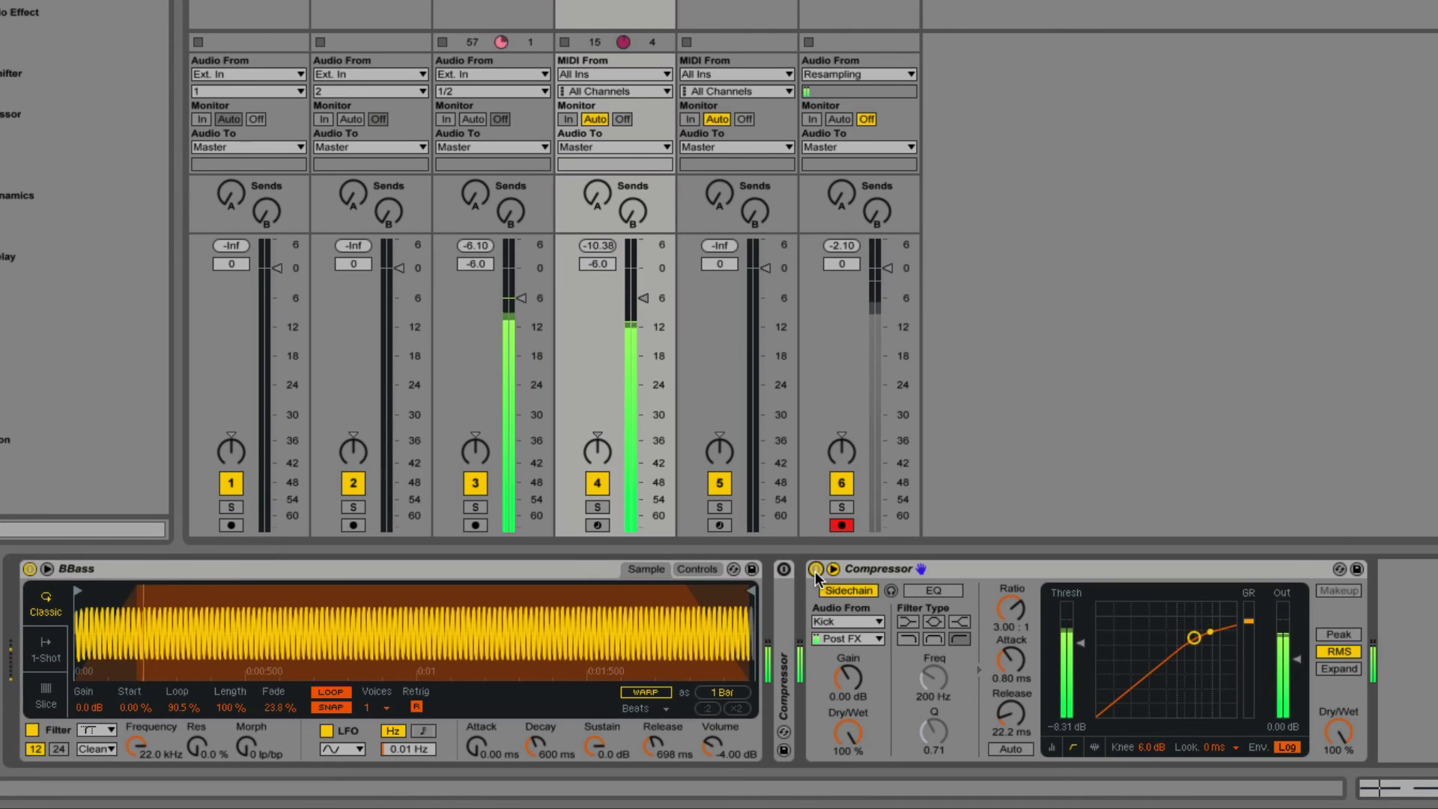
click(816, 570)
click(816, 571)
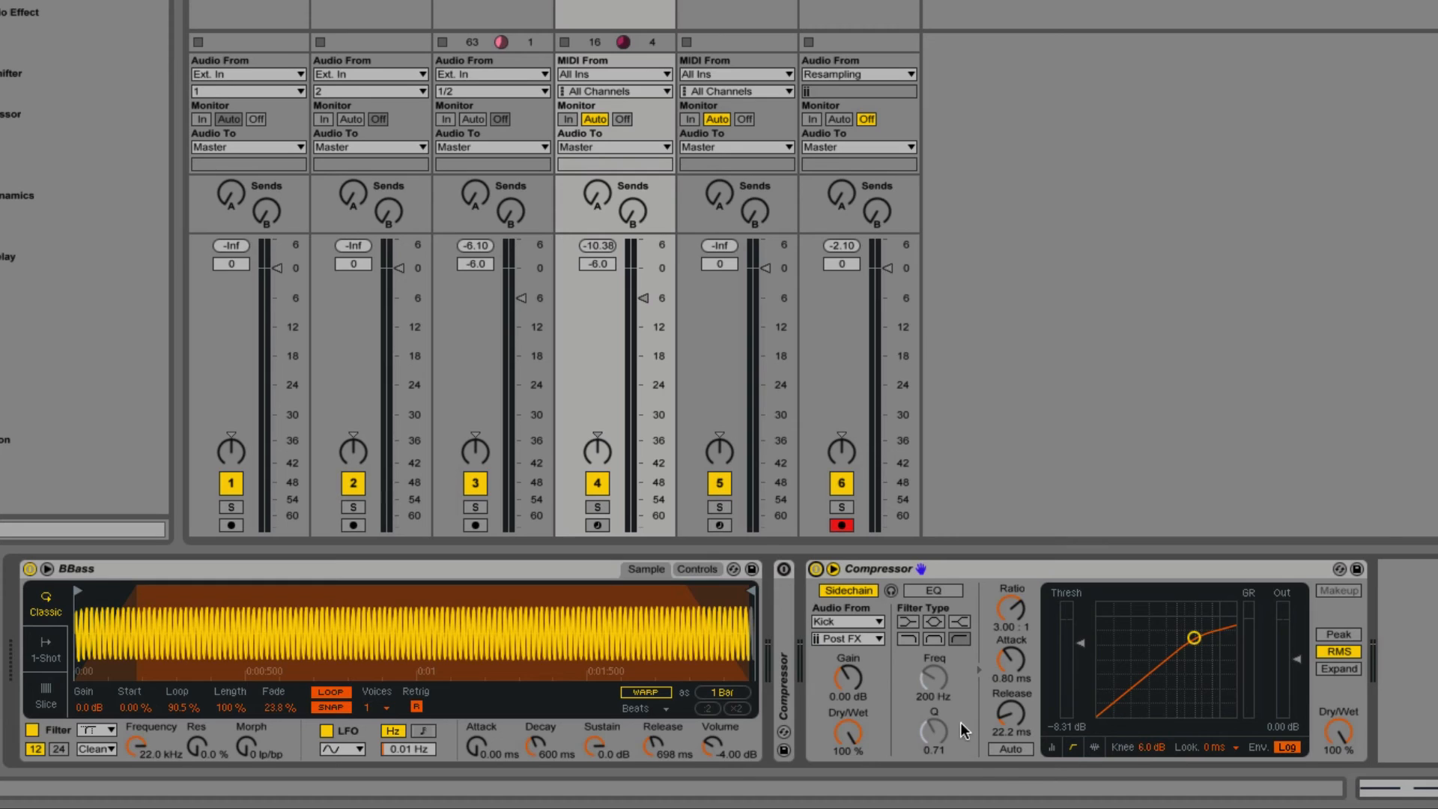
- Show the bass compressor's gain reduction over time and compare its active and bypassed states during playback
click(1093, 747)
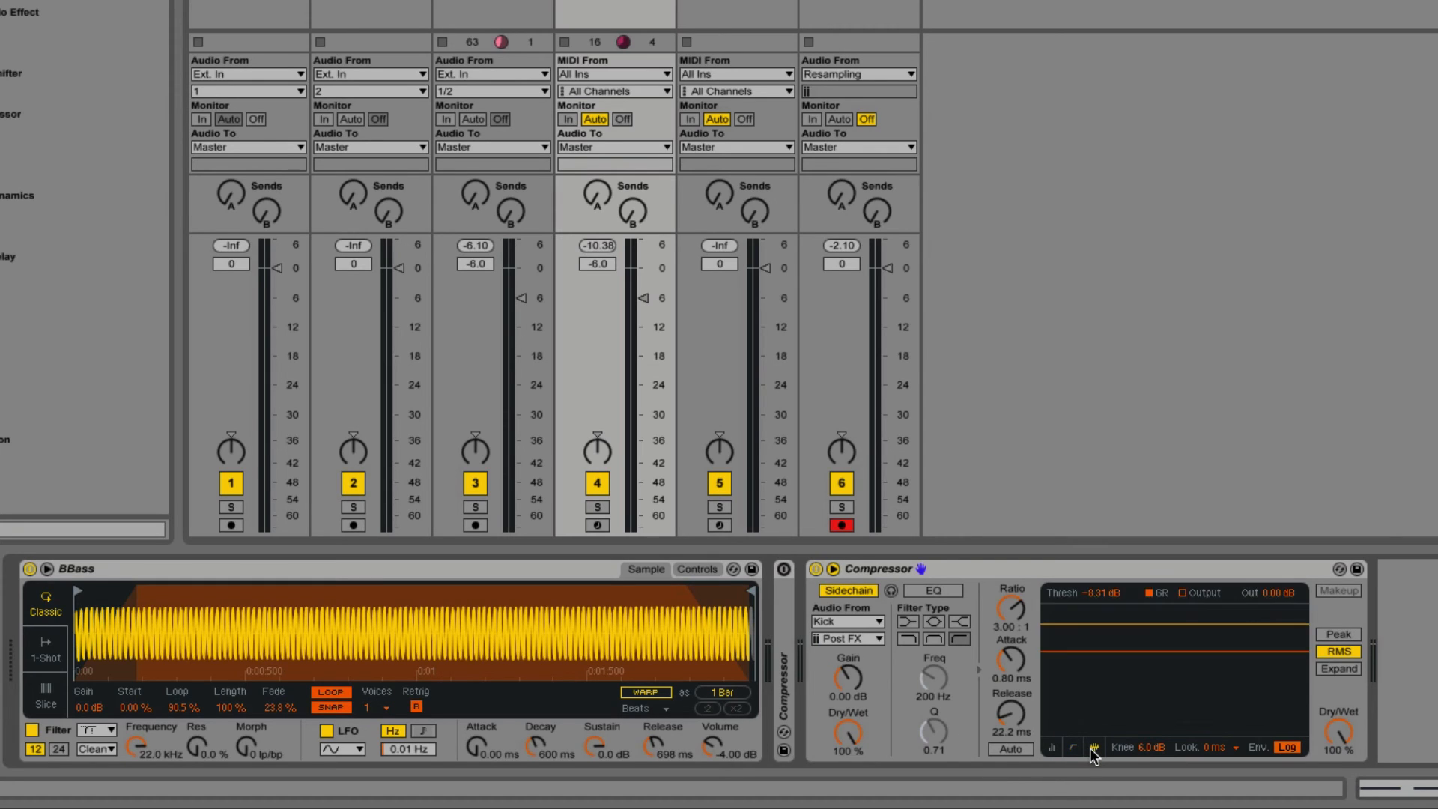
key(space)
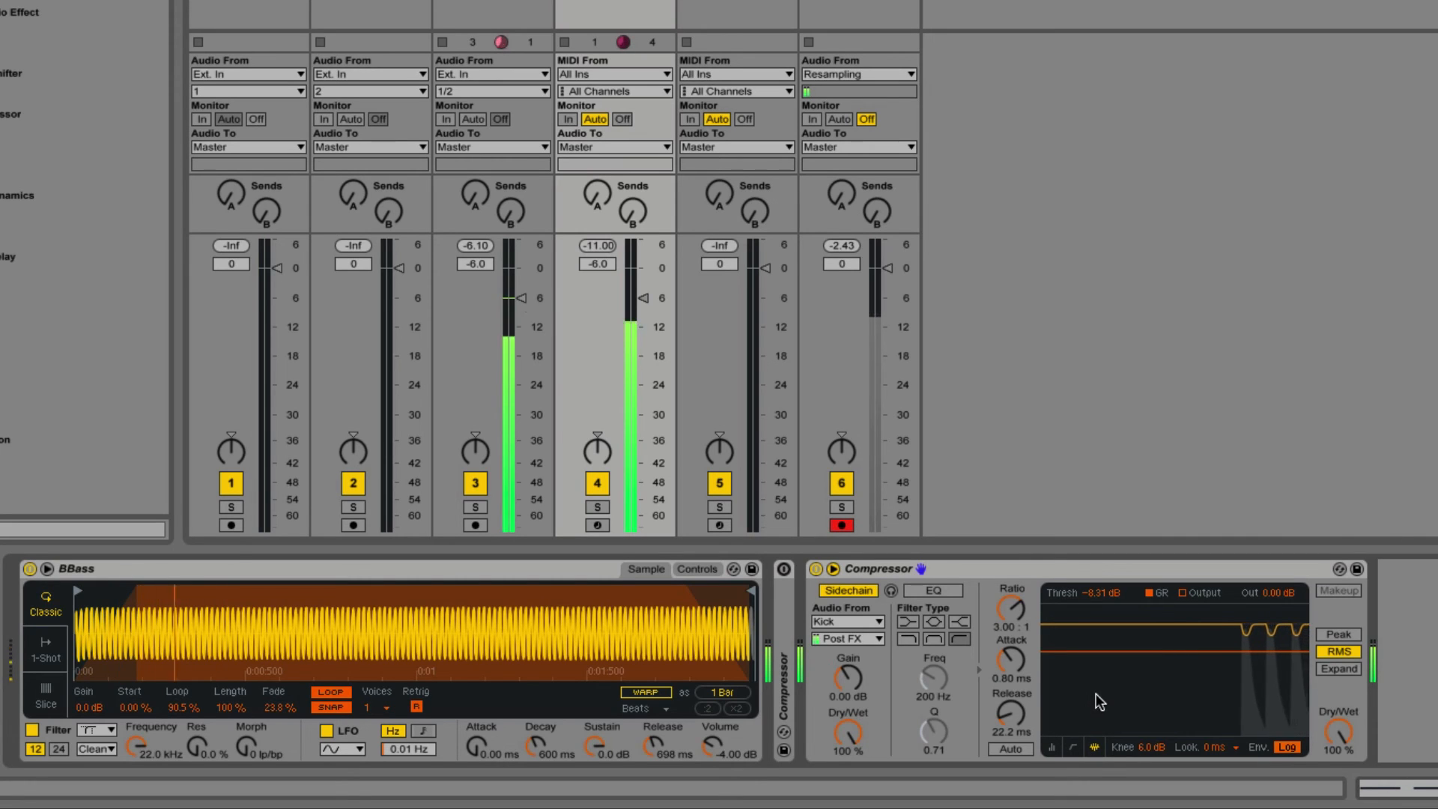
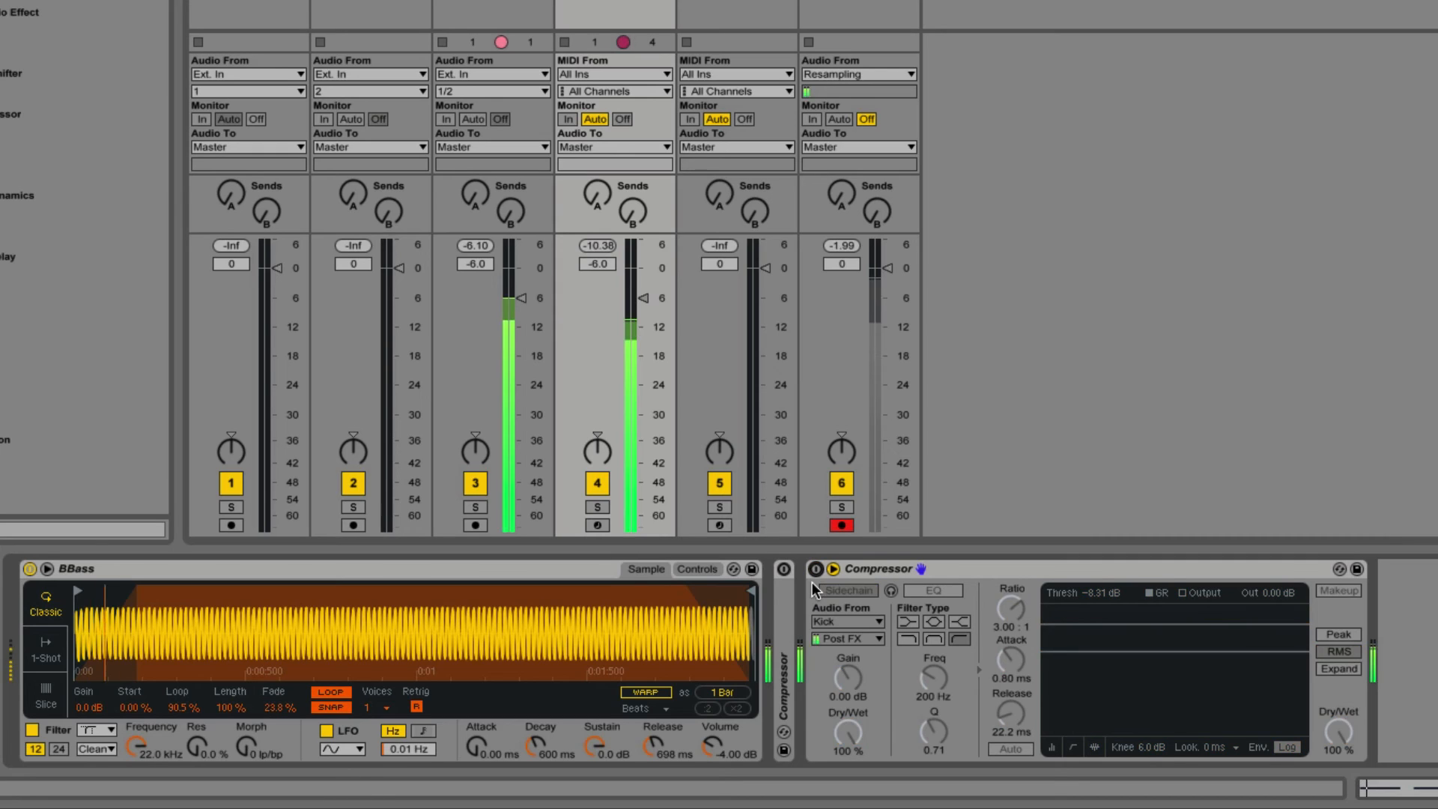
click(815, 571)
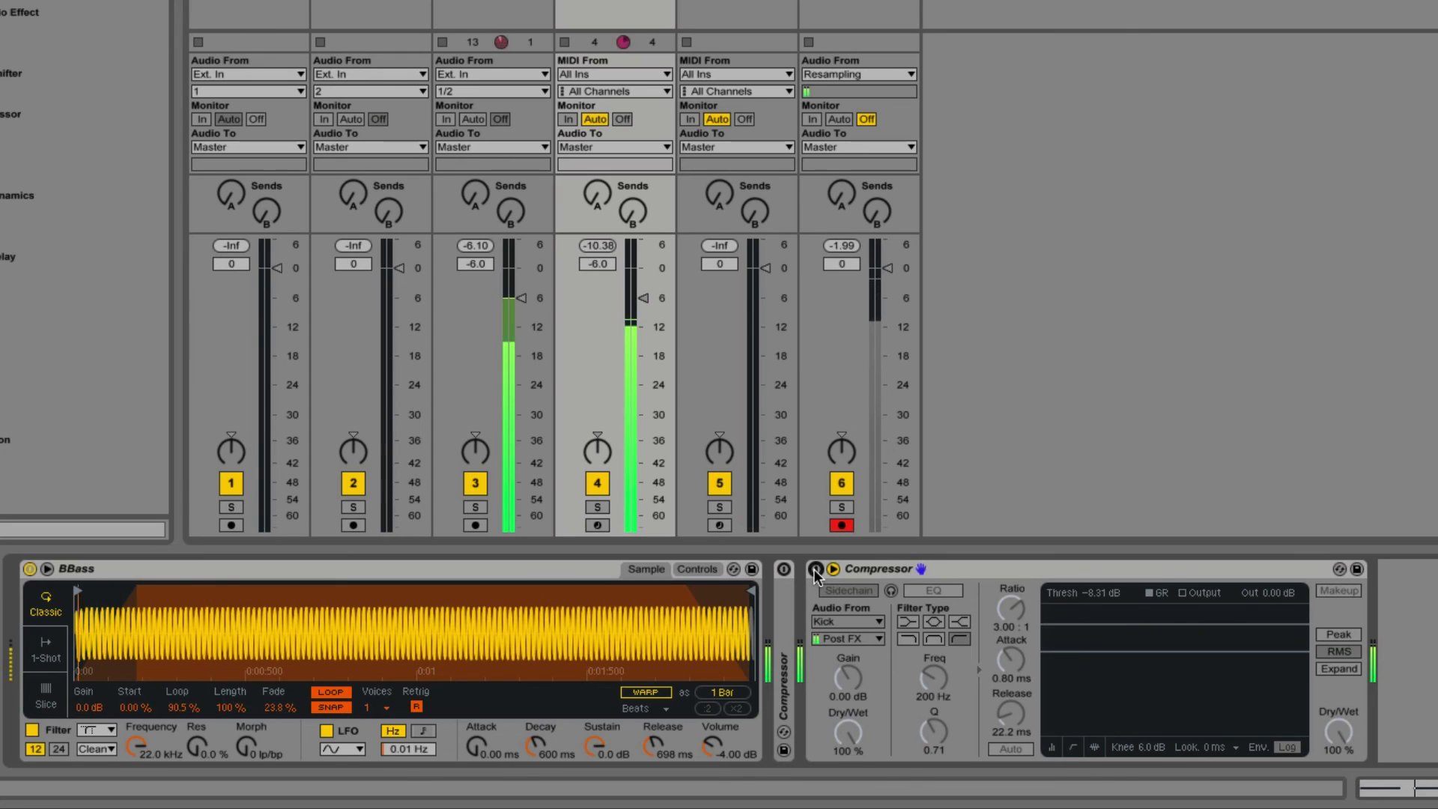
click(815, 569)
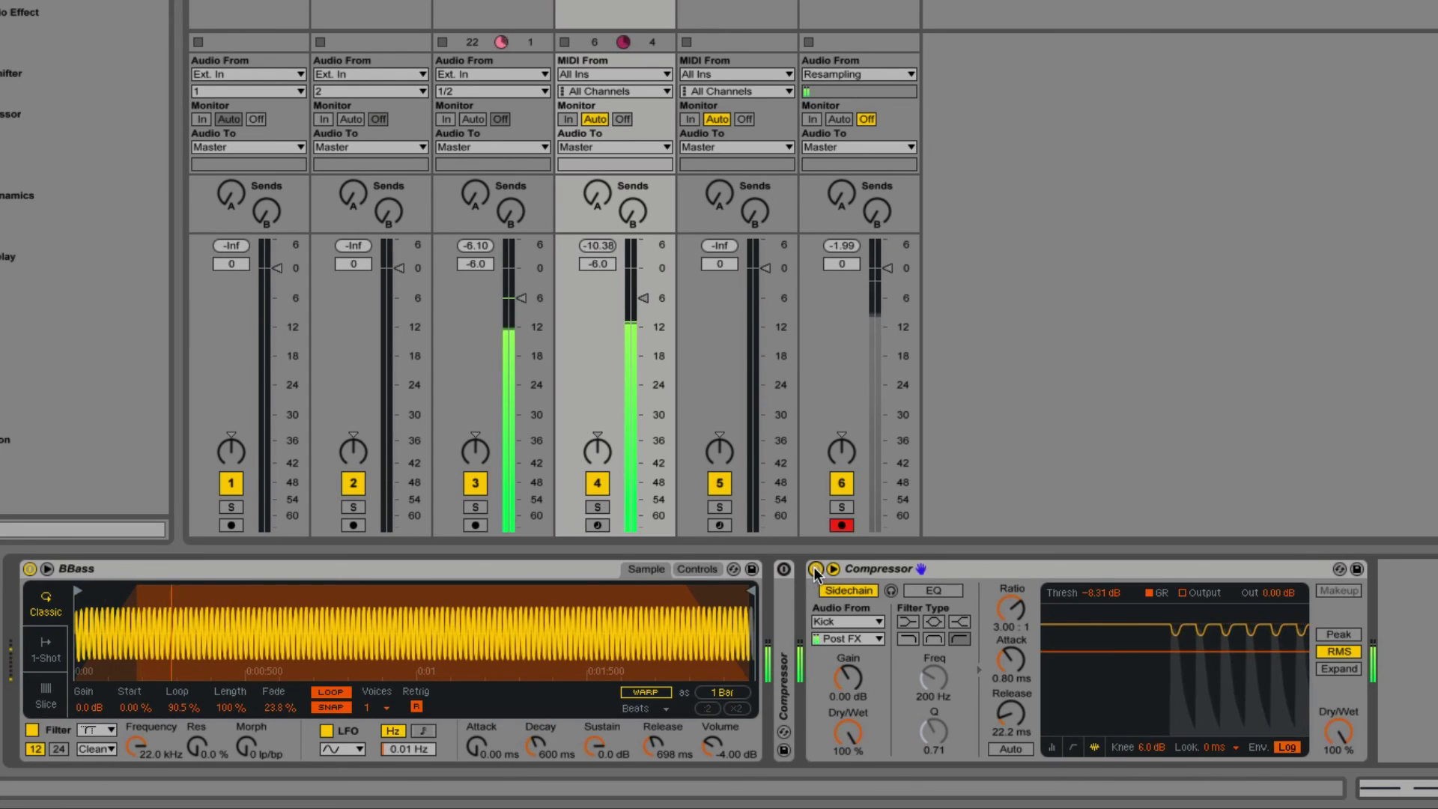
click(814, 569)
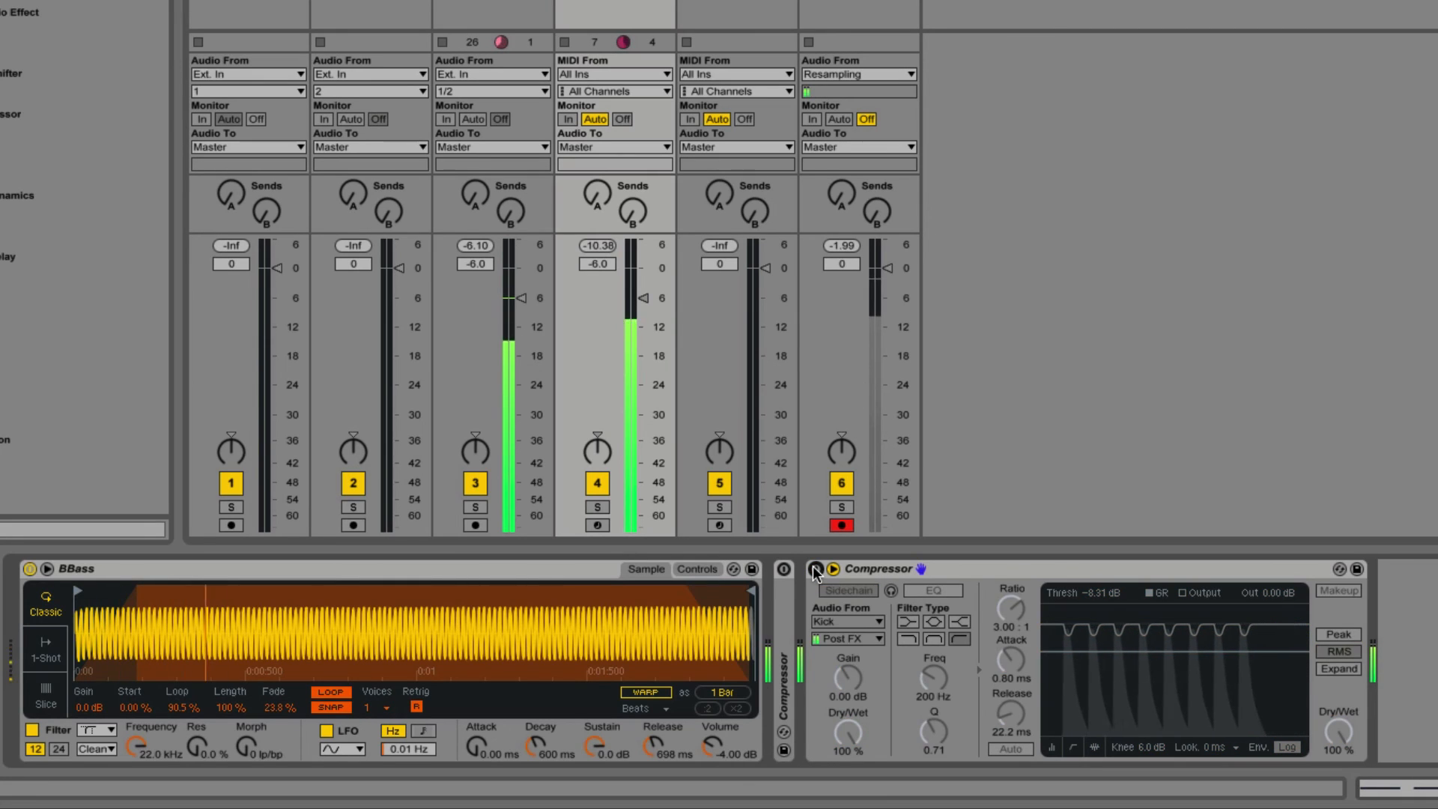
click(815, 569)
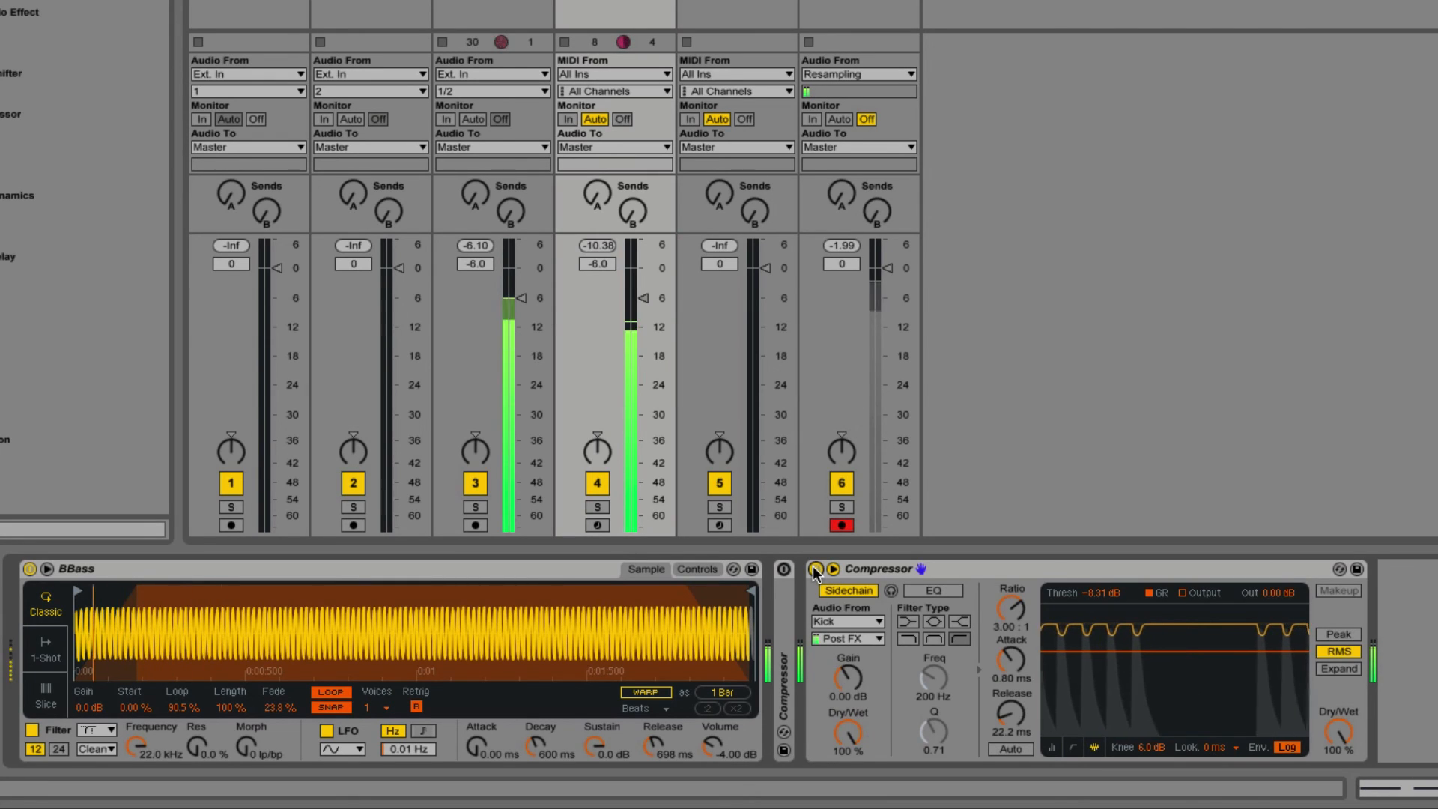
click(815, 569)
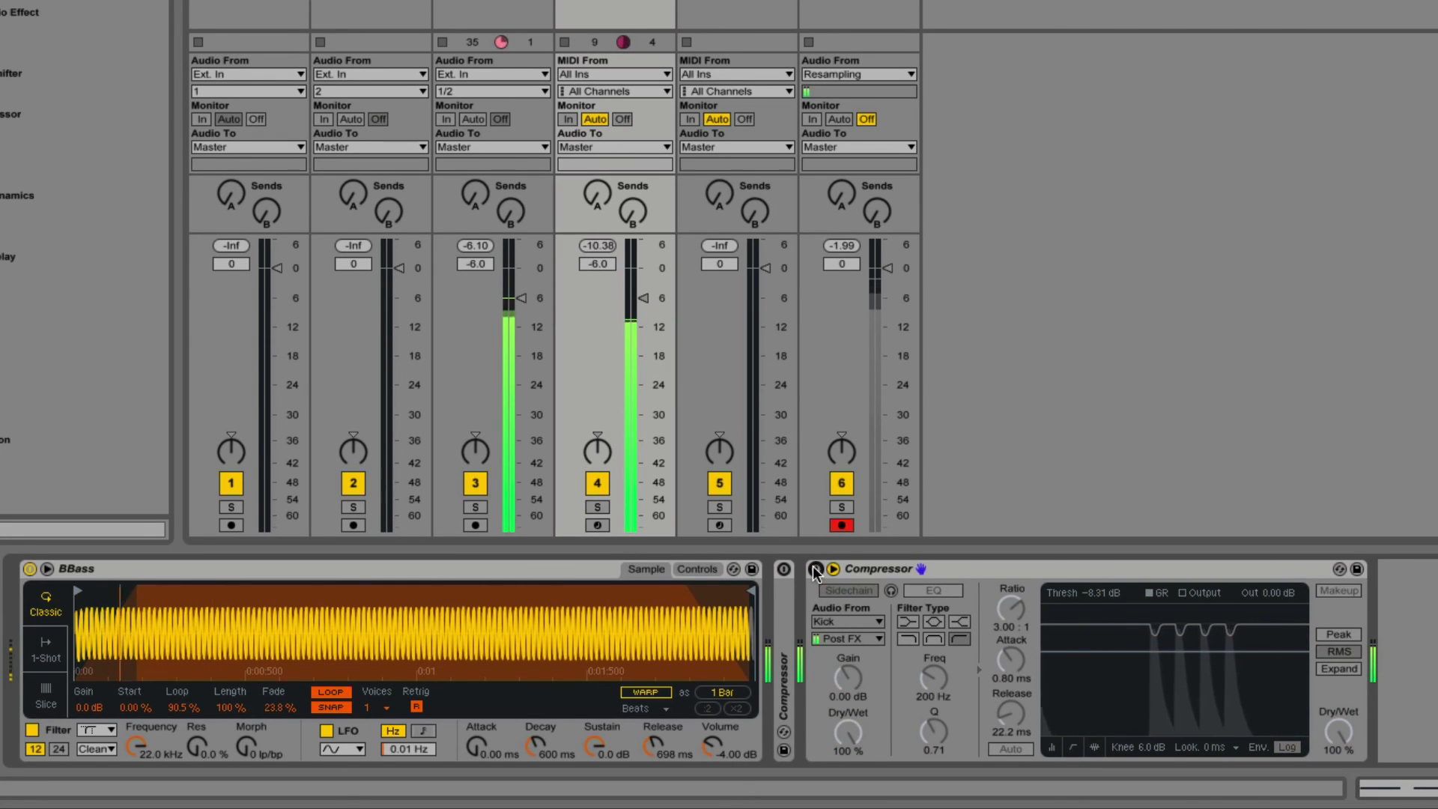
click(814, 569)
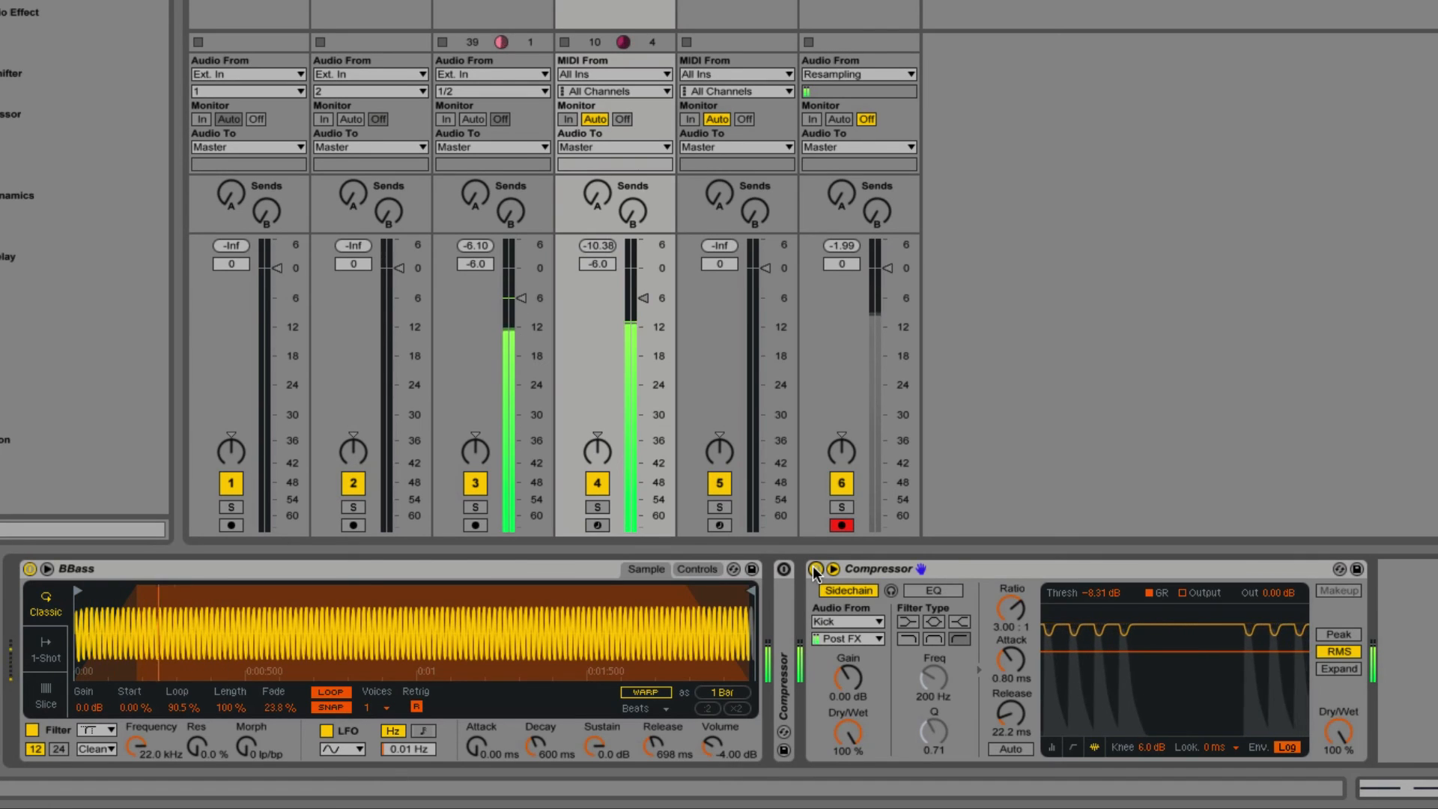
key(space)
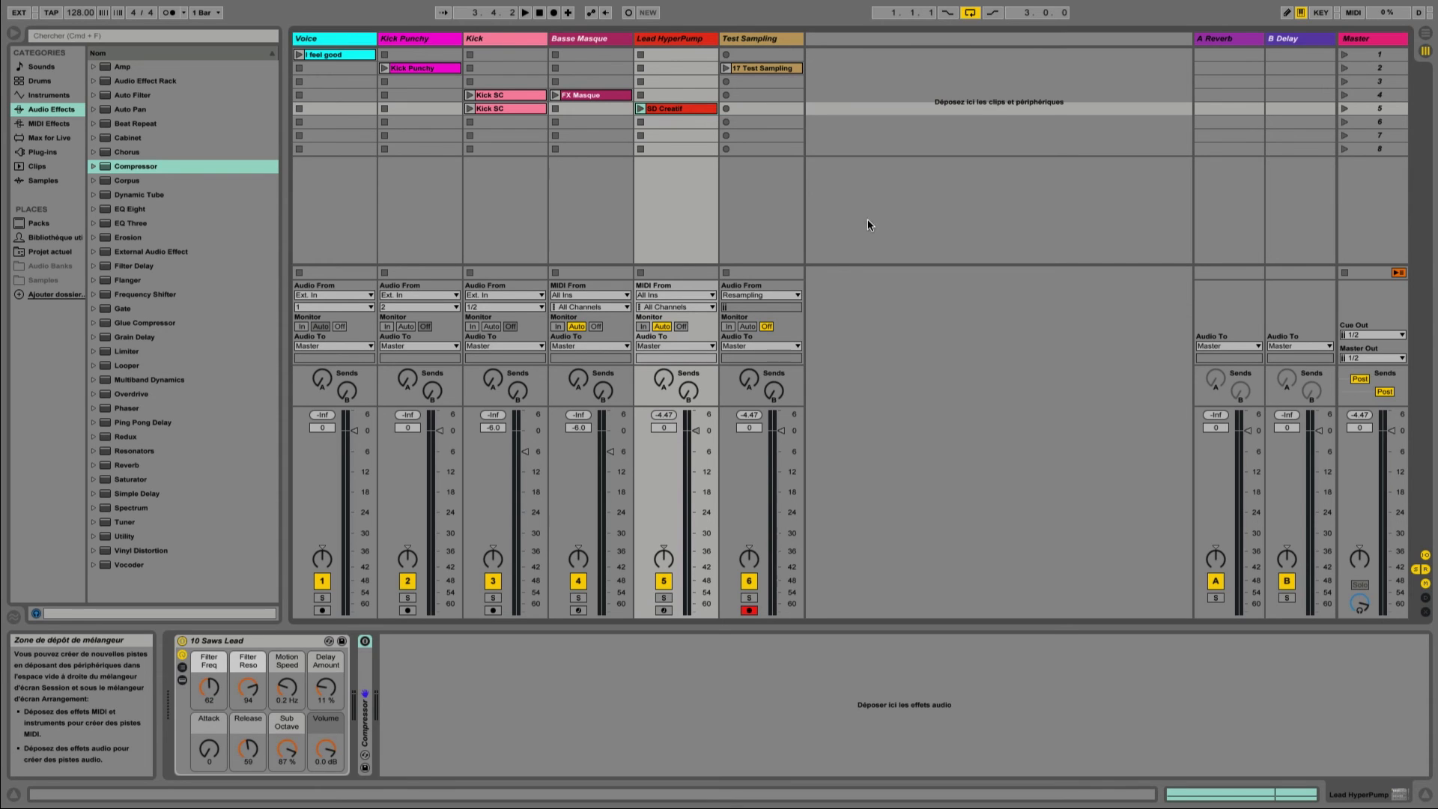
- Audition the Lead HyperPump clip alone and with the kick through scene 5, and turn off the track's folded compressor
click(641, 109)
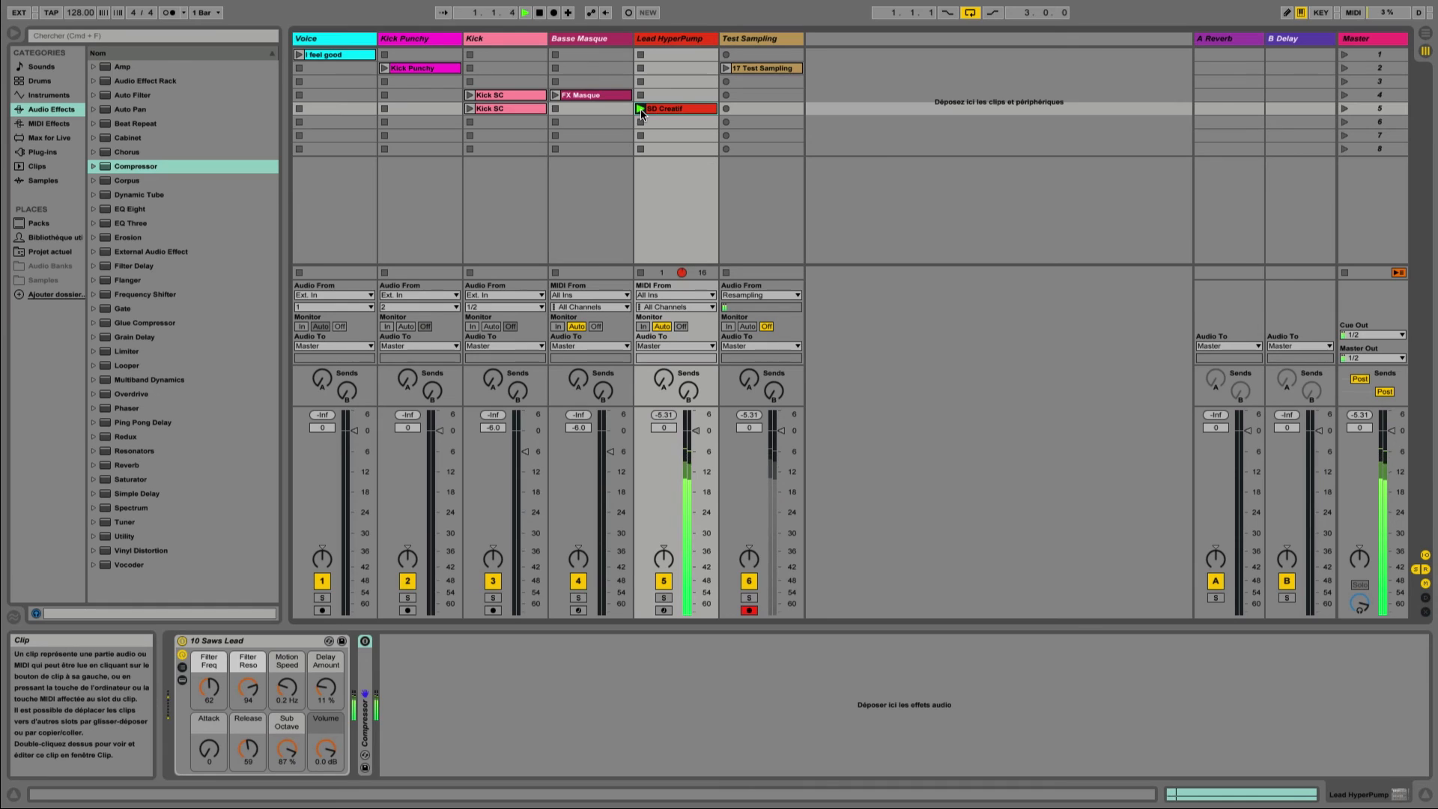
click(641, 149)
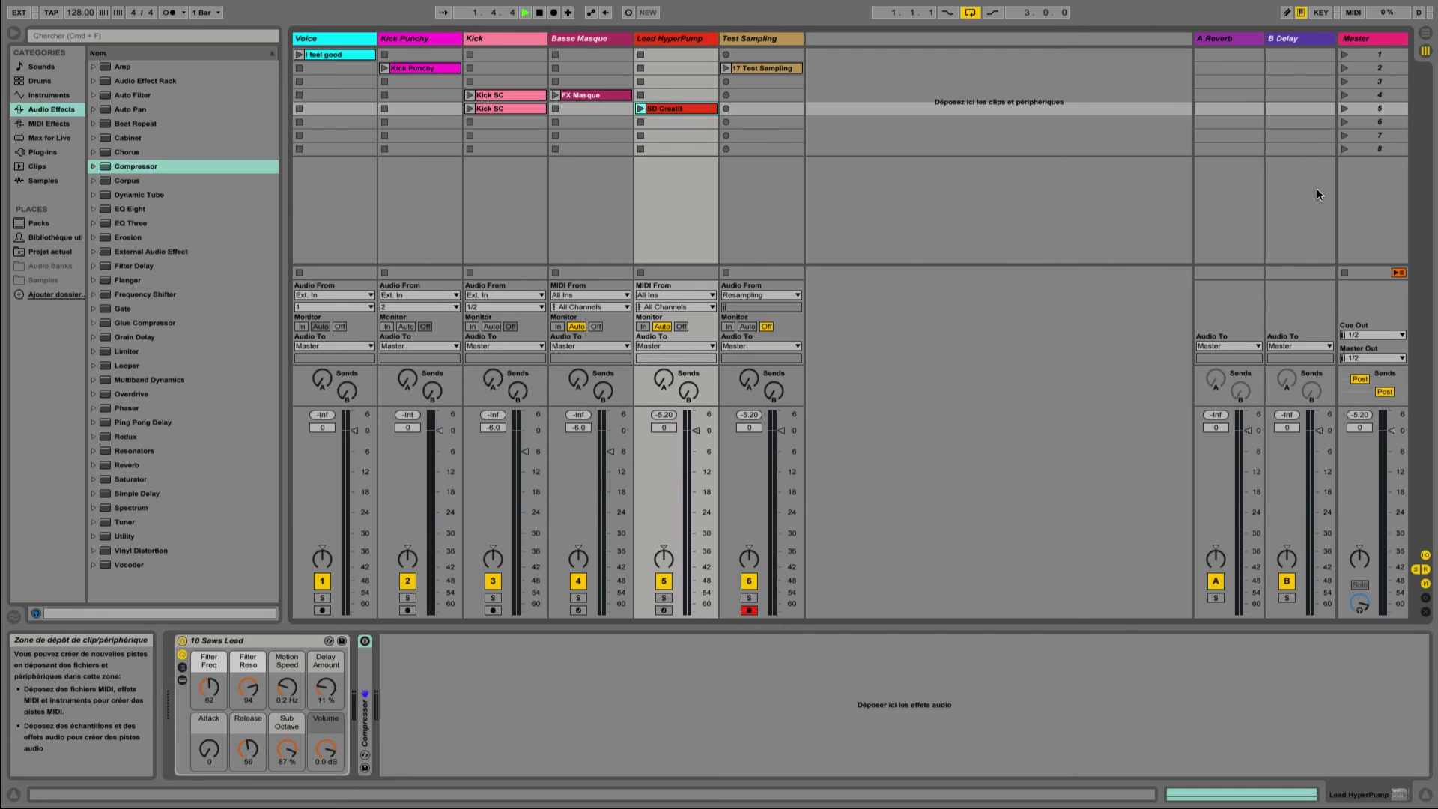
click(1344, 109)
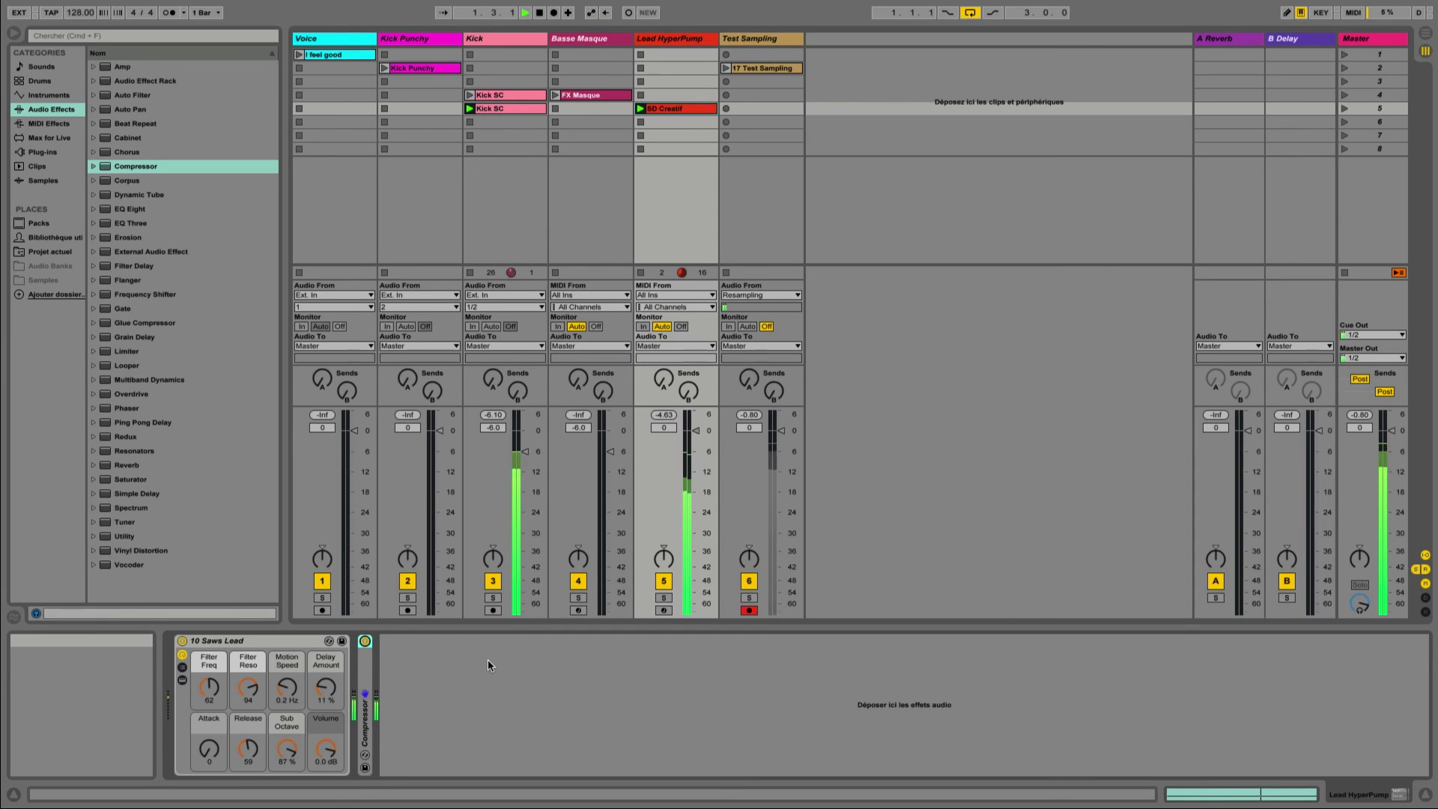
click(364, 641)
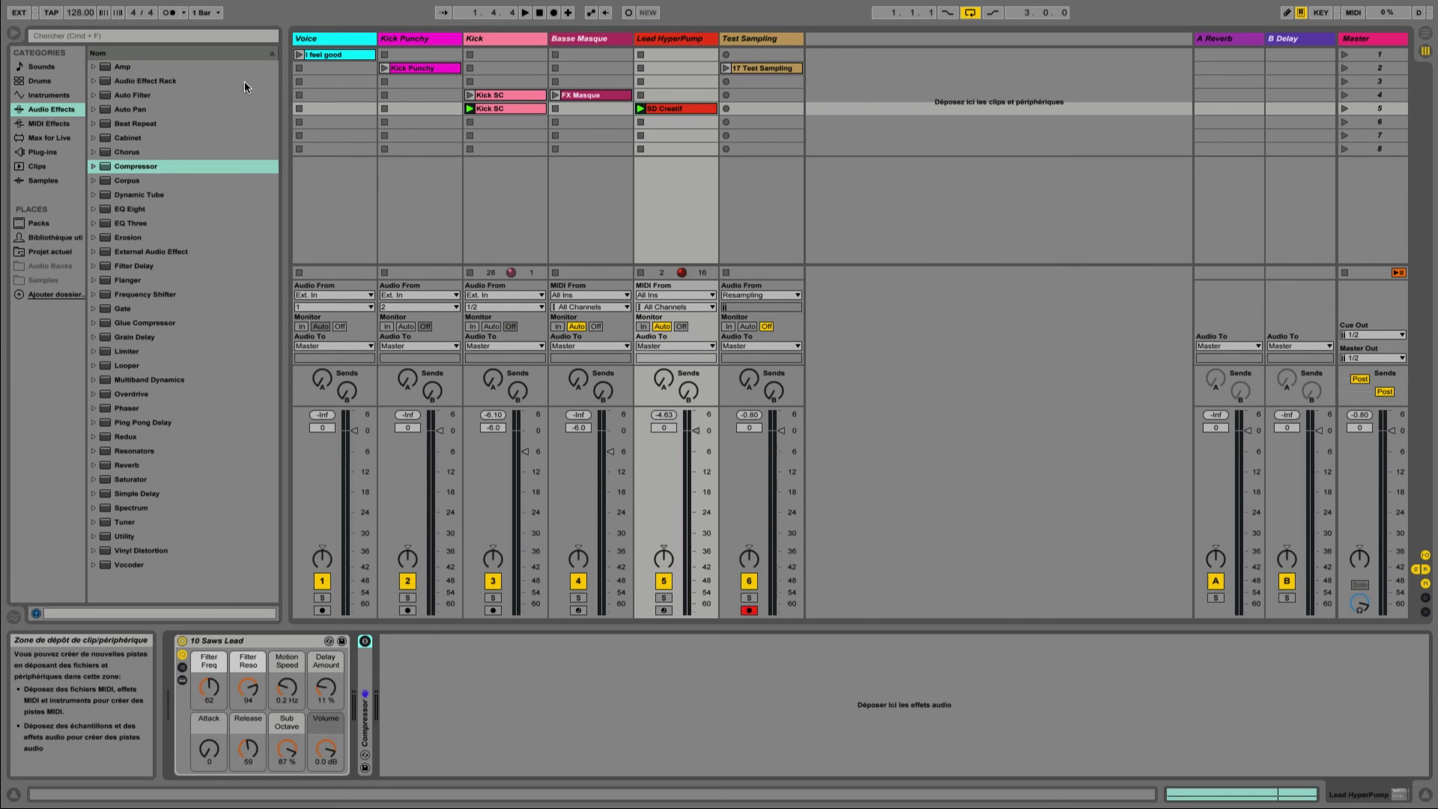
- Add a Compressor to the Lead HyperPump track in transfer-curve view with Makeup off, 0.01 ms attack, 1.00 ms release and RMS detection
drag(113, 166, 664, 159)
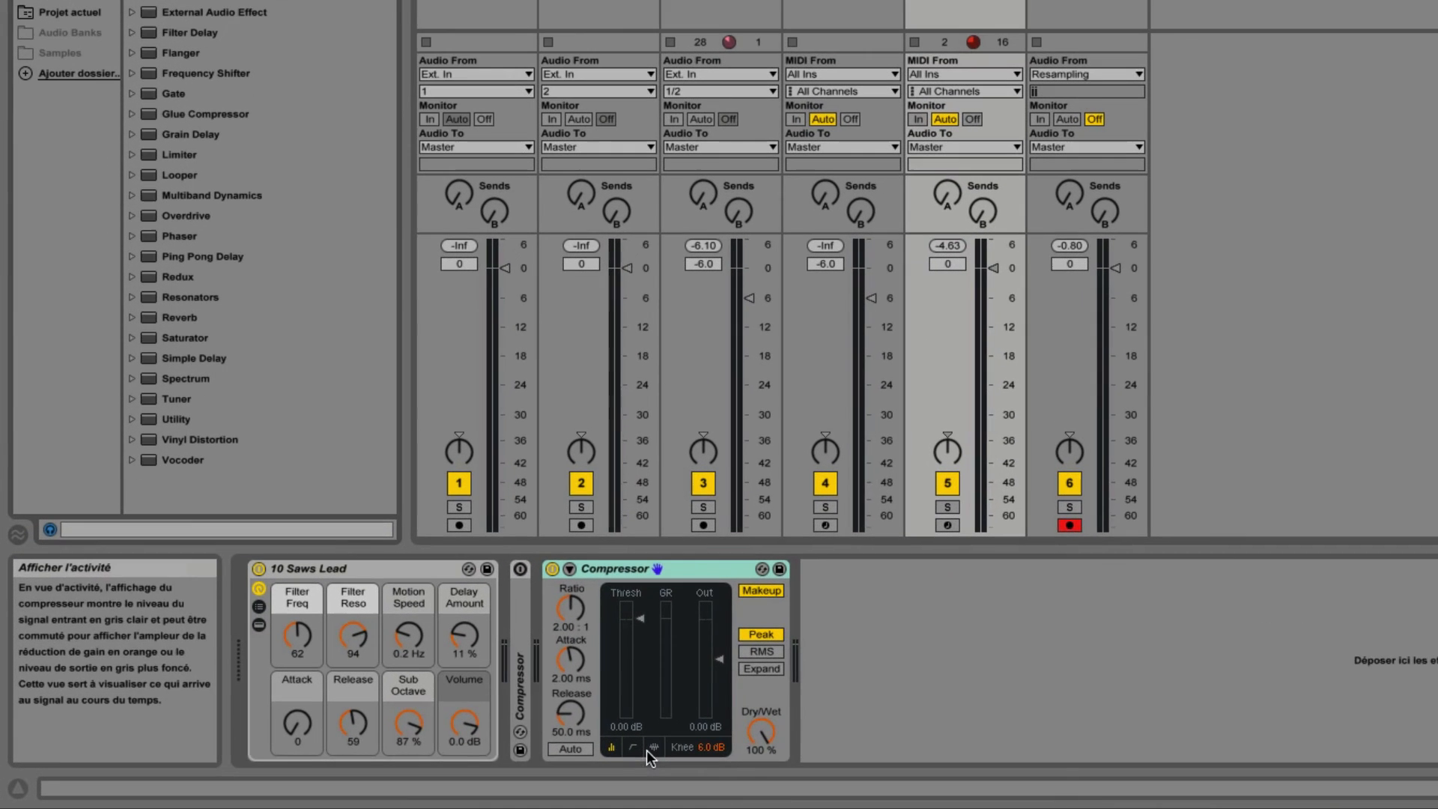
click(503, 760)
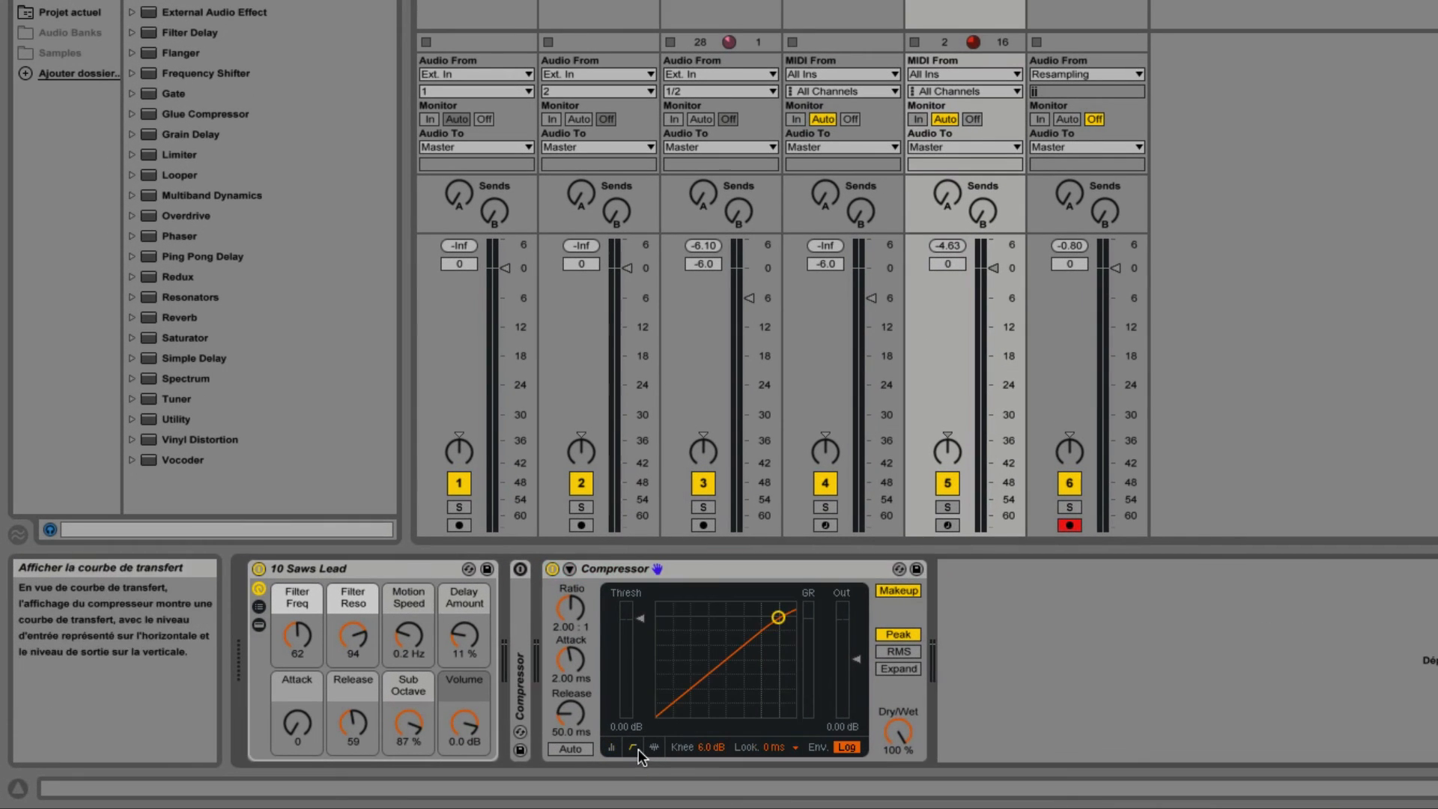
click(908, 591)
drag(571, 659, 572, 779)
click(898, 652)
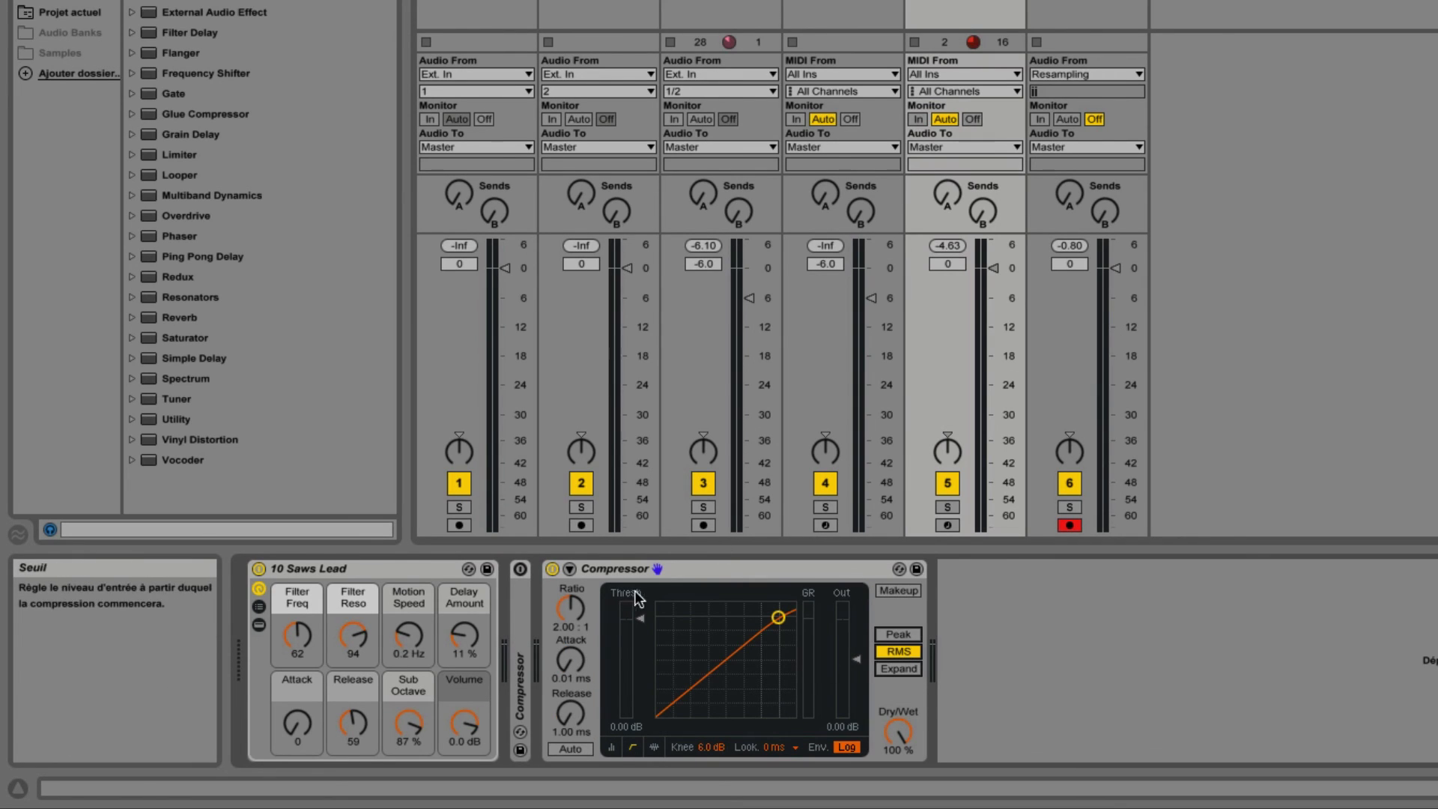
- Enable the lead compressor's sidechain and choose the Kick track as its audio source
click(569, 568)
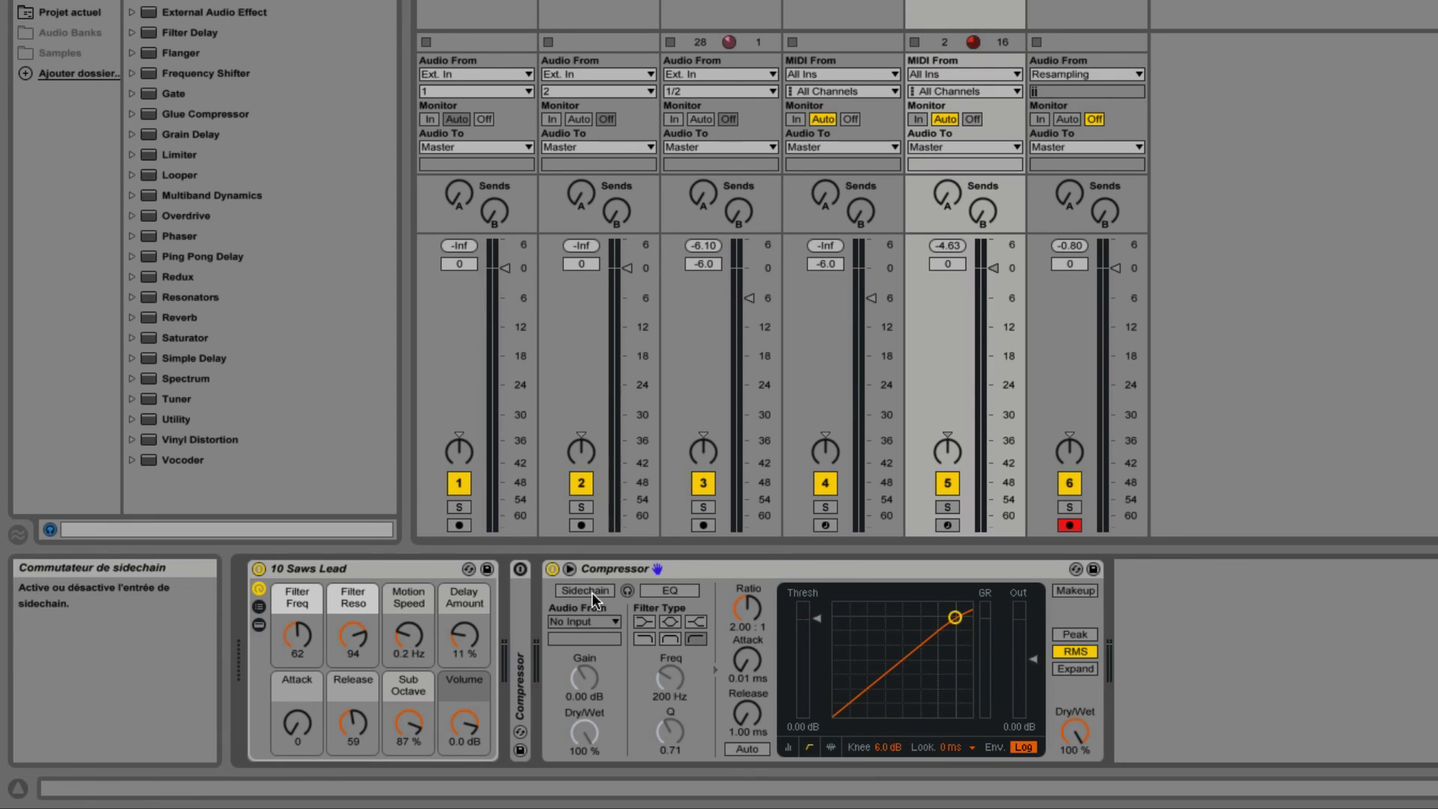
click(585, 590)
click(599, 622)
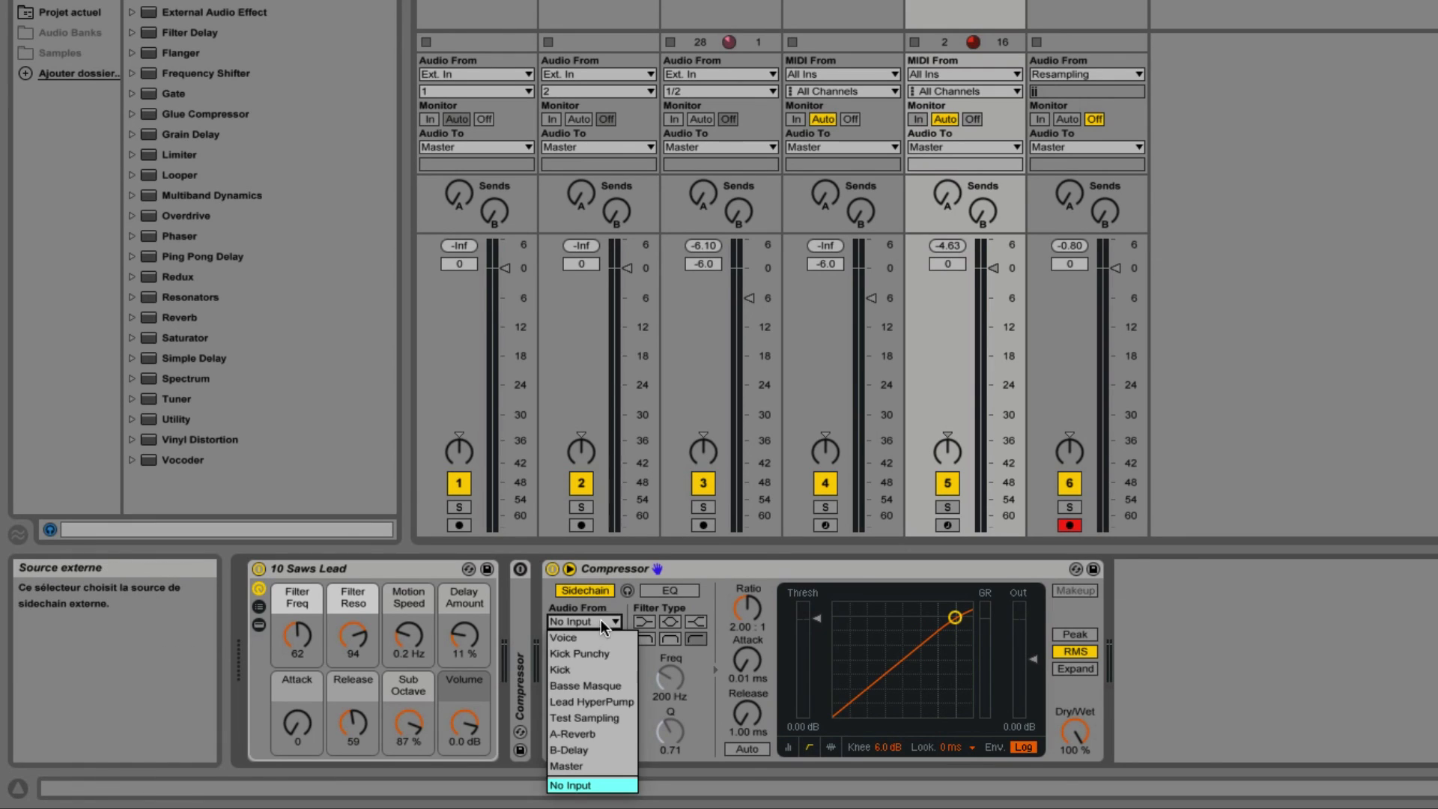
click(583, 669)
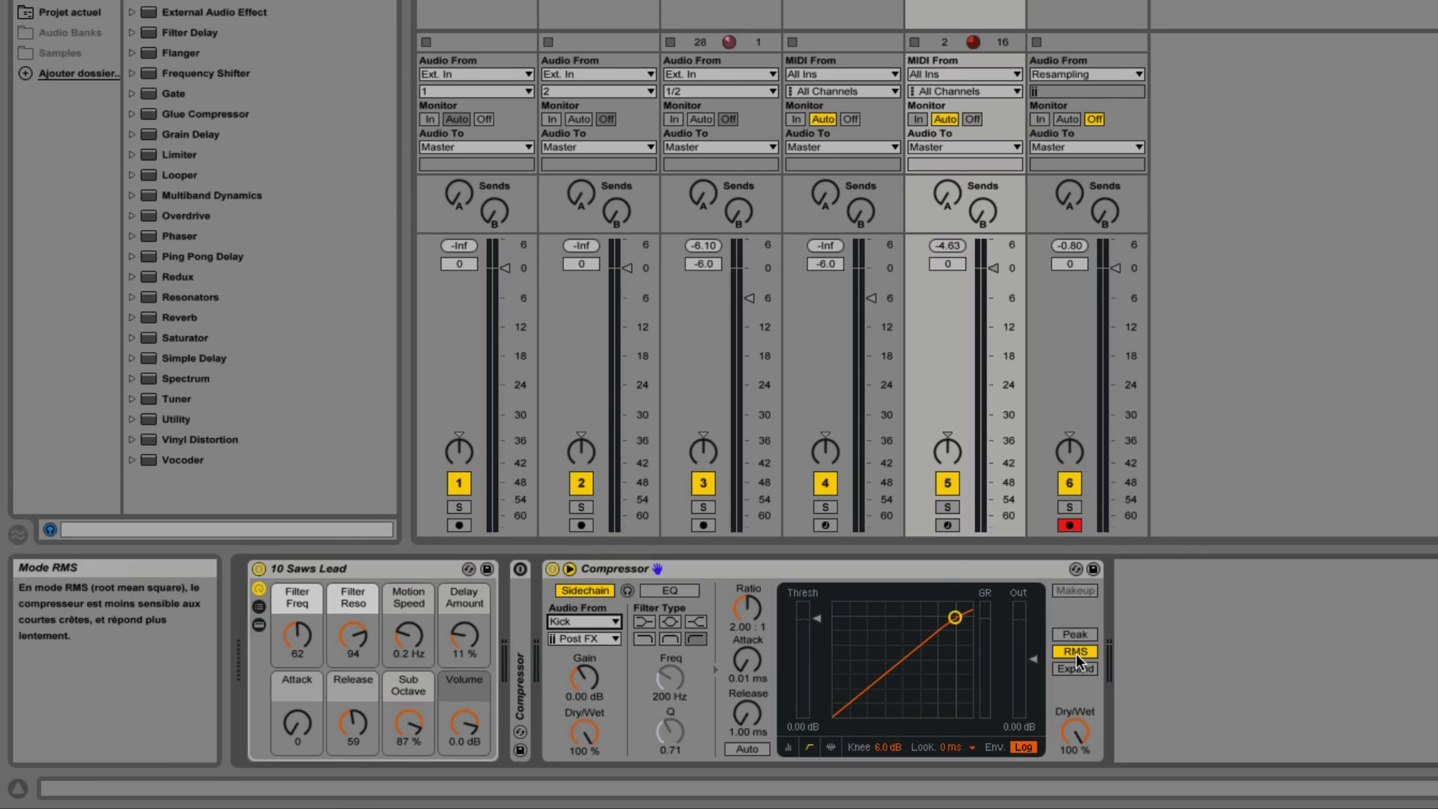
- Set the lead compressor's ratio to 6:1 and lower its threshold to -22.6 dB during playback
click(741, 627)
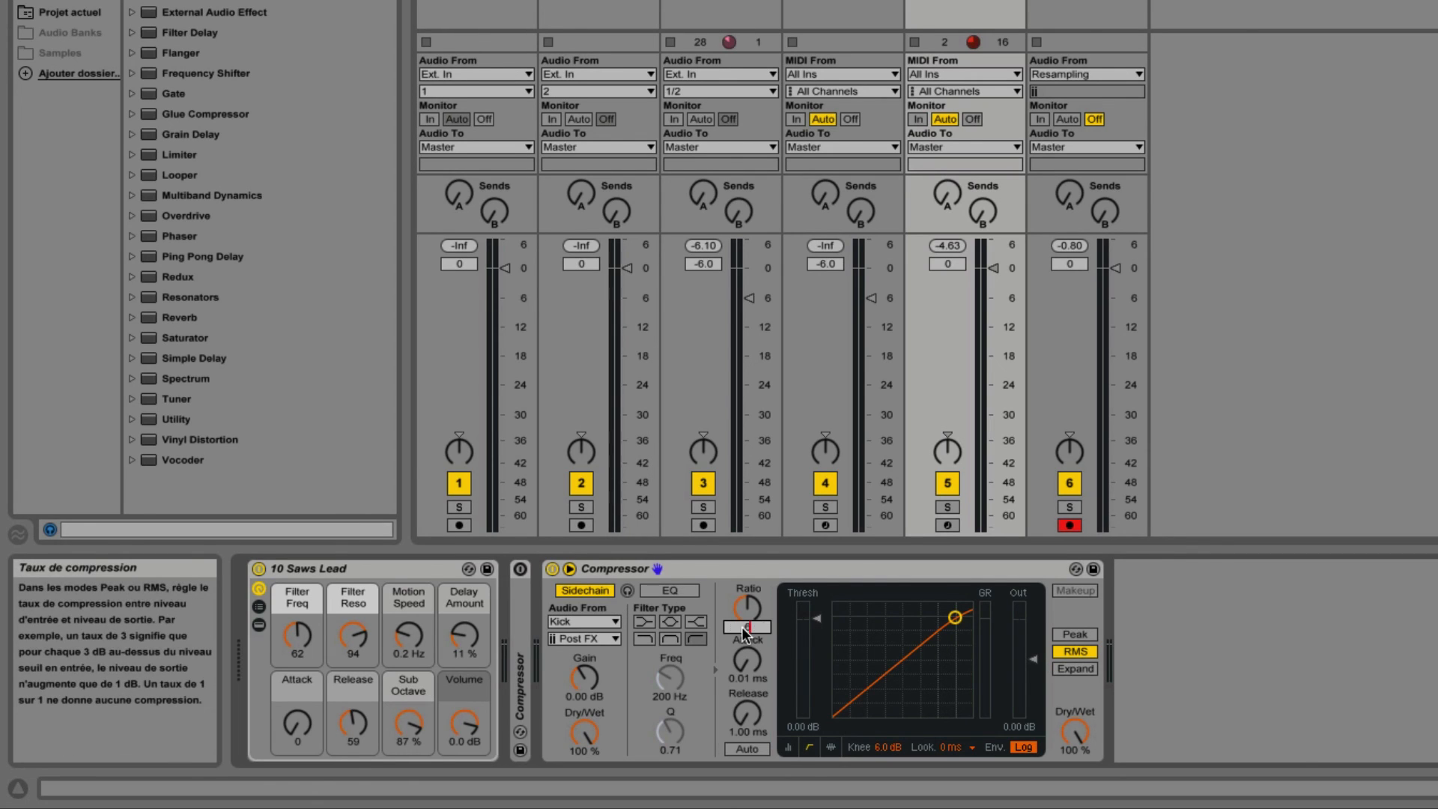
text(6)
key(Return)
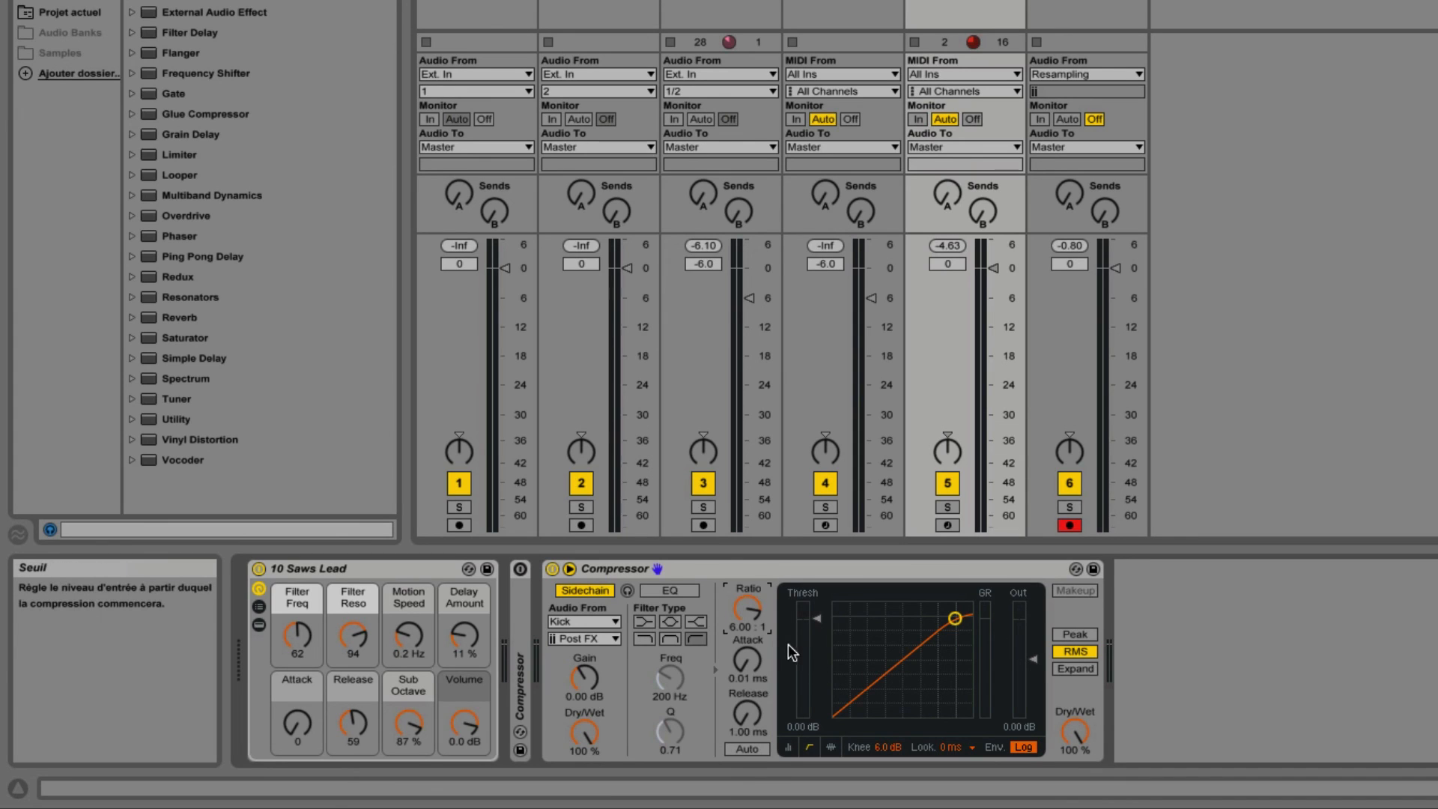
key(space)
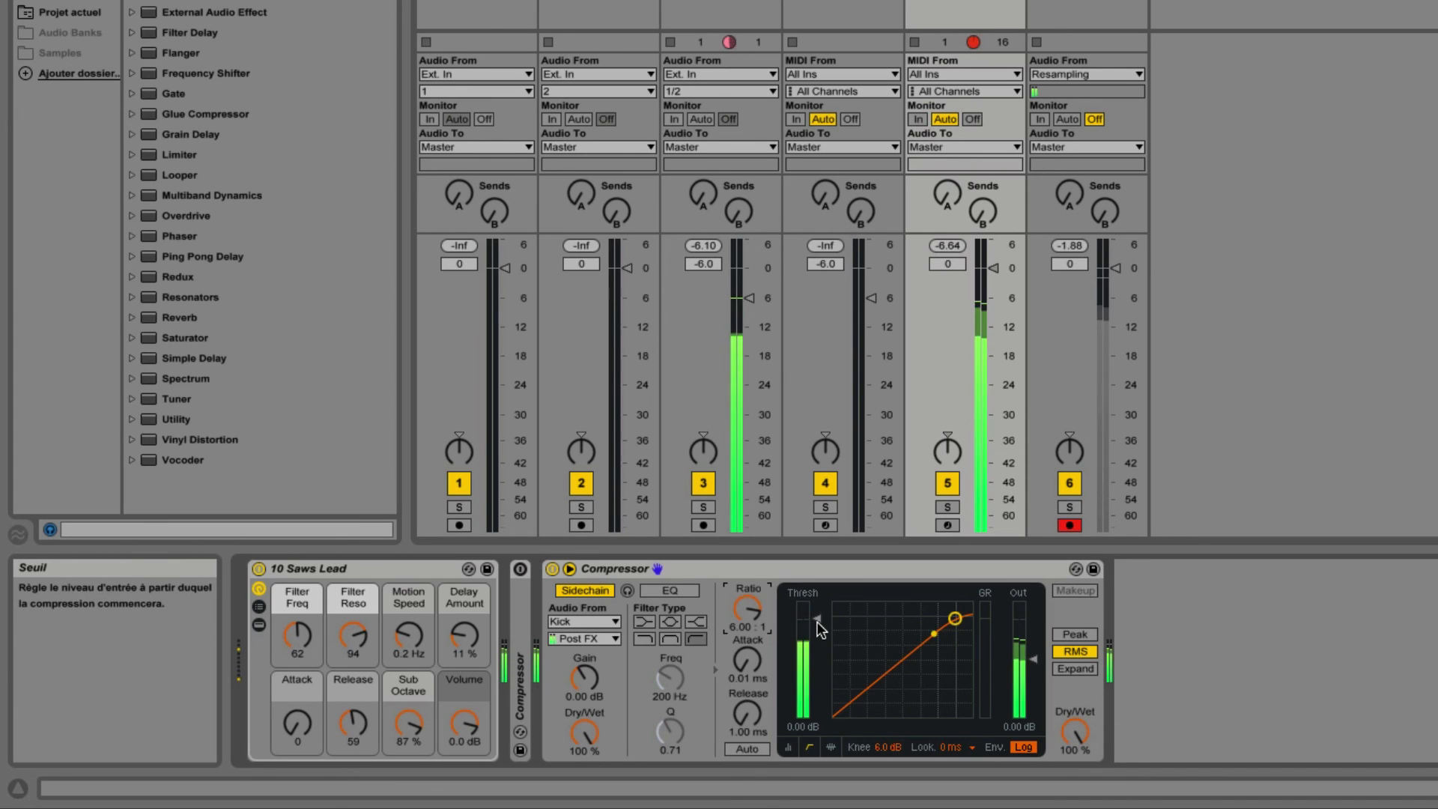
drag(817, 620, 817, 681)
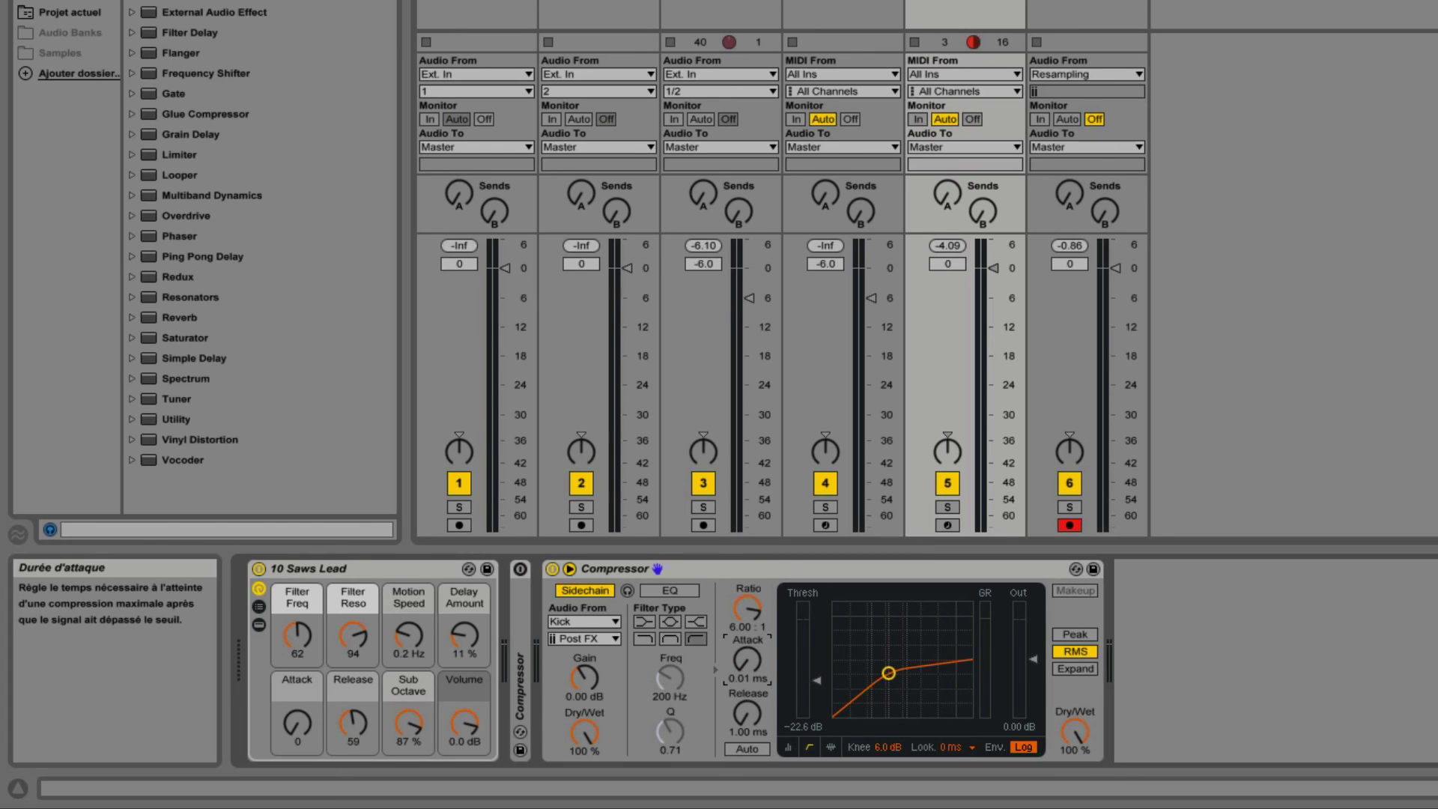
- Set the lead compressor's attack to 0.10 ms and play the lead with the kick to check it
drag(747, 660, 747, 657)
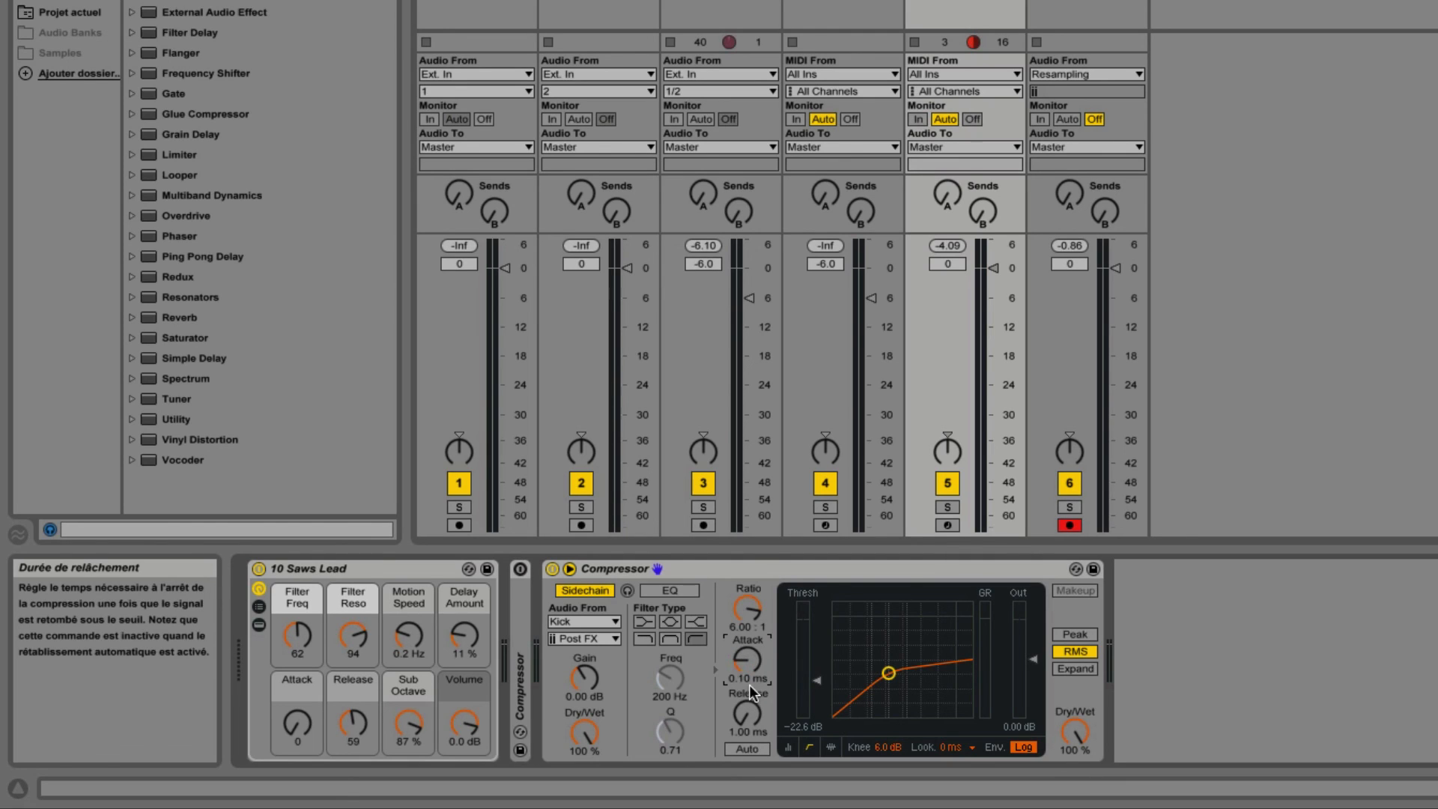
key(space)
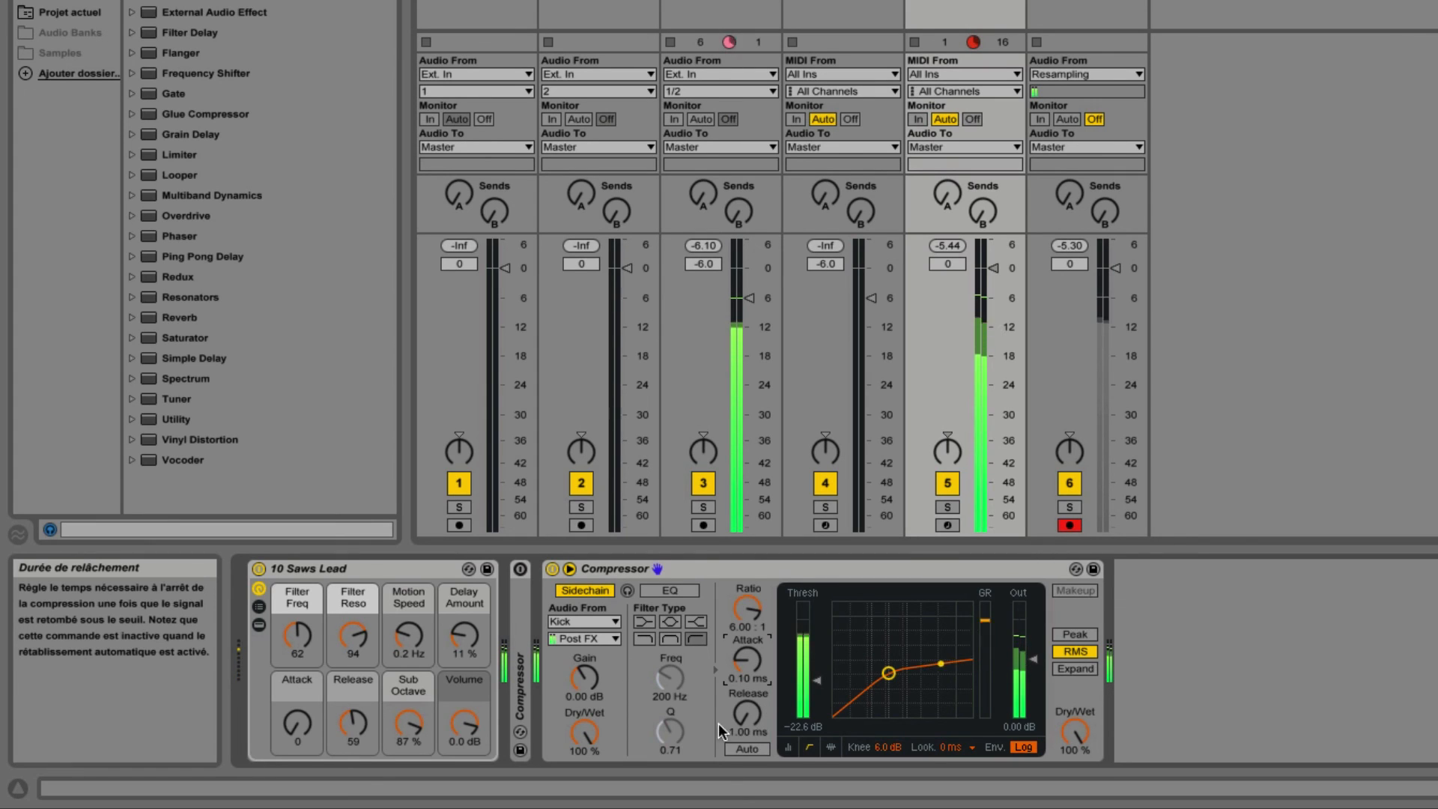
key(space)
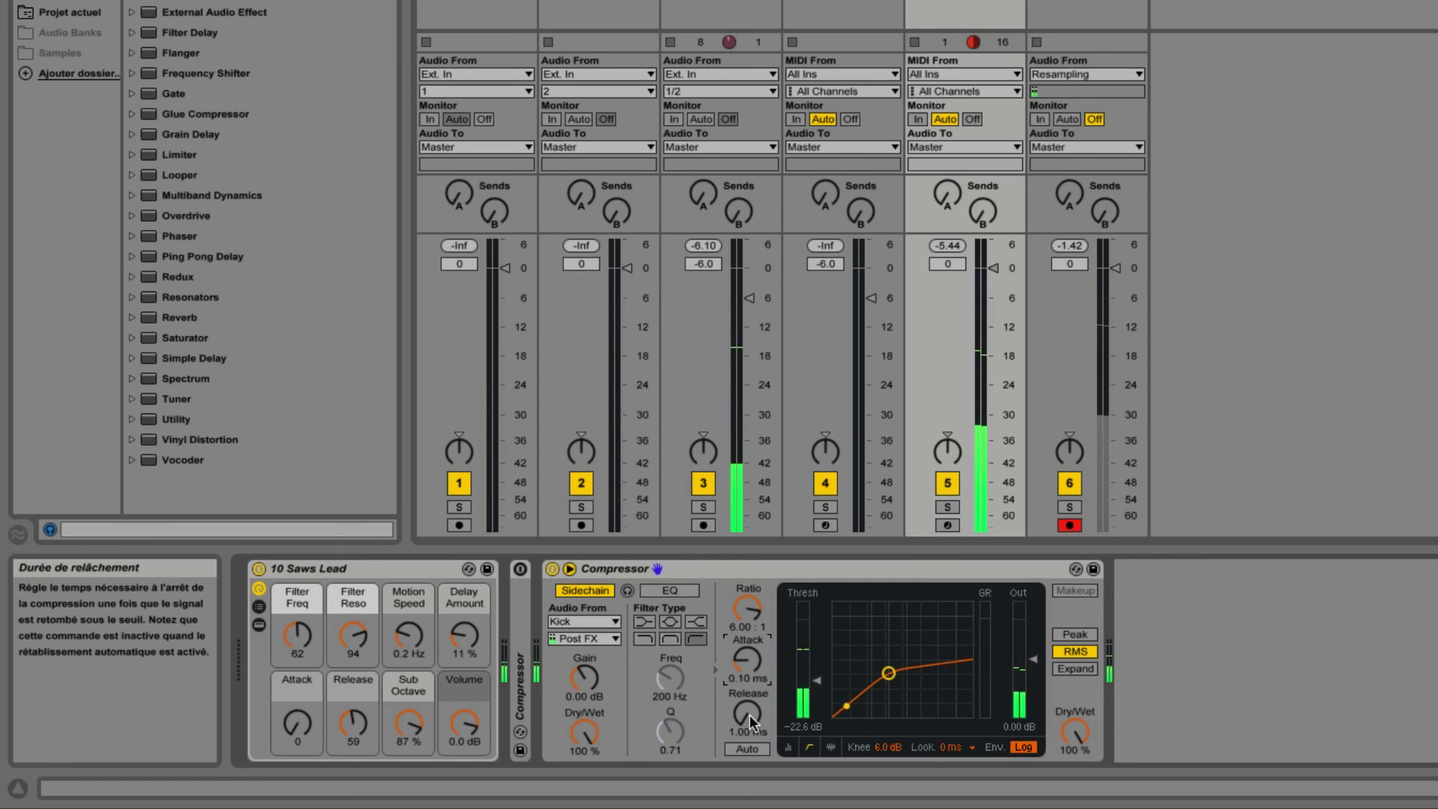
- Show the lead compressor's gain reduction over time and set its release to 41.1 ms during playback
click(748, 714)
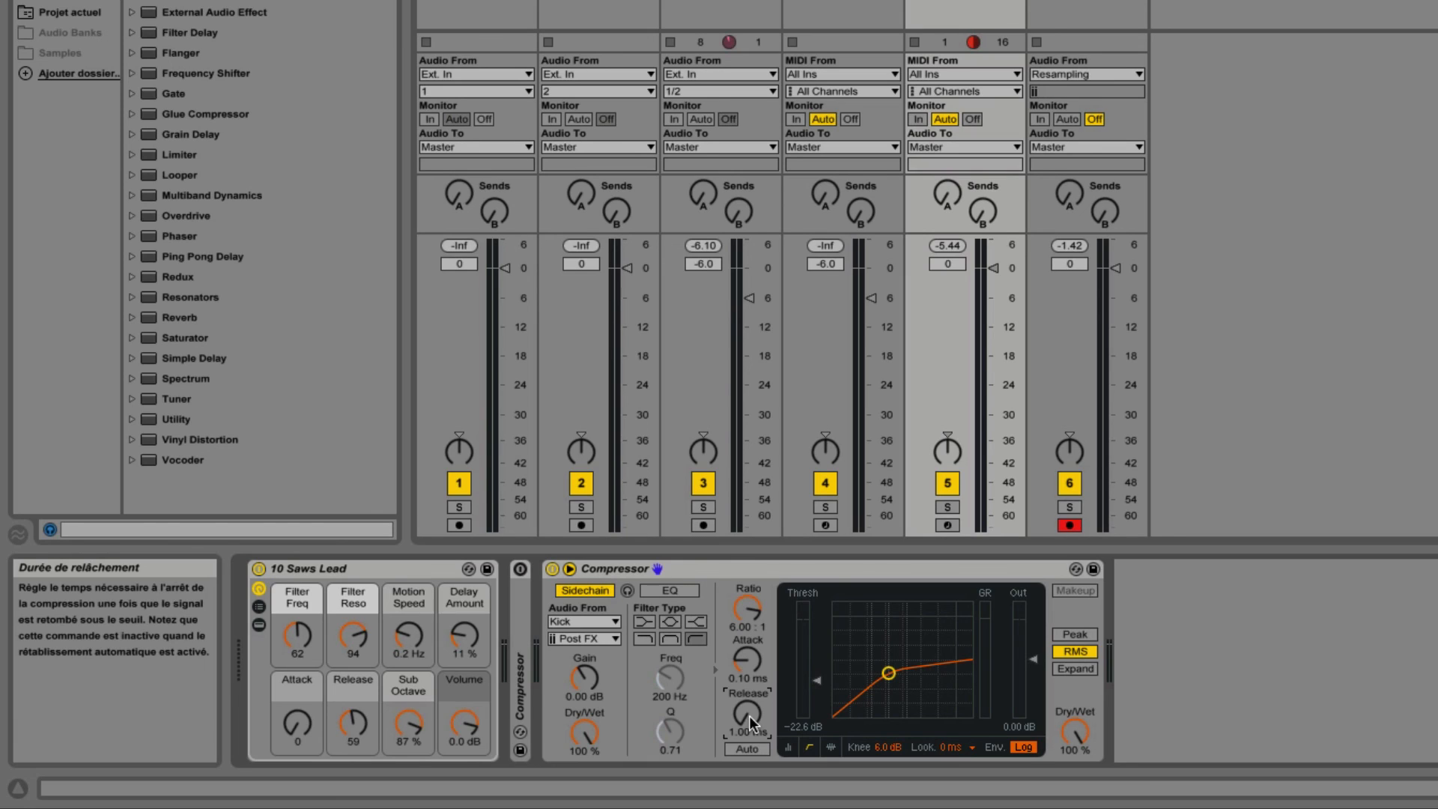
click(830, 746)
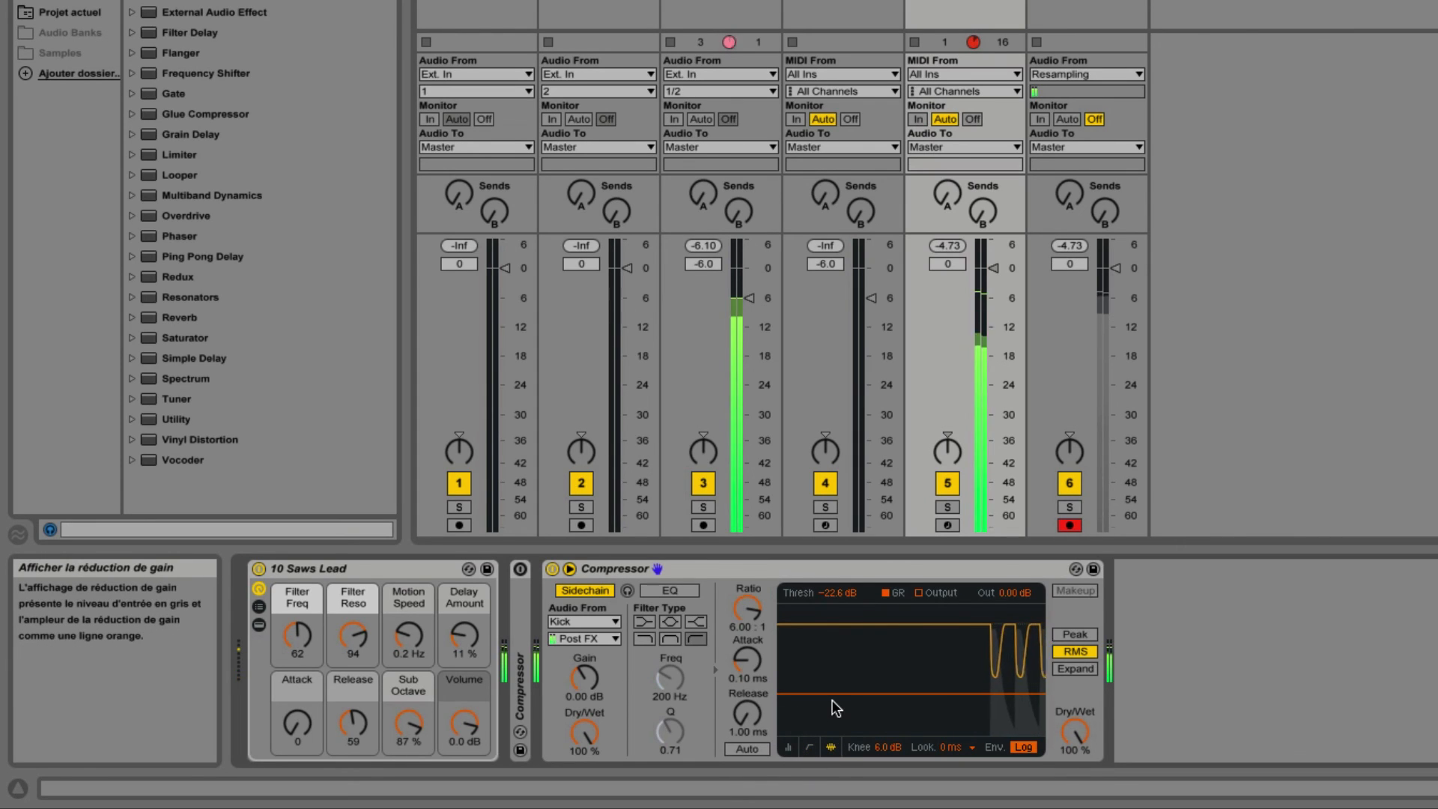
click(743, 716)
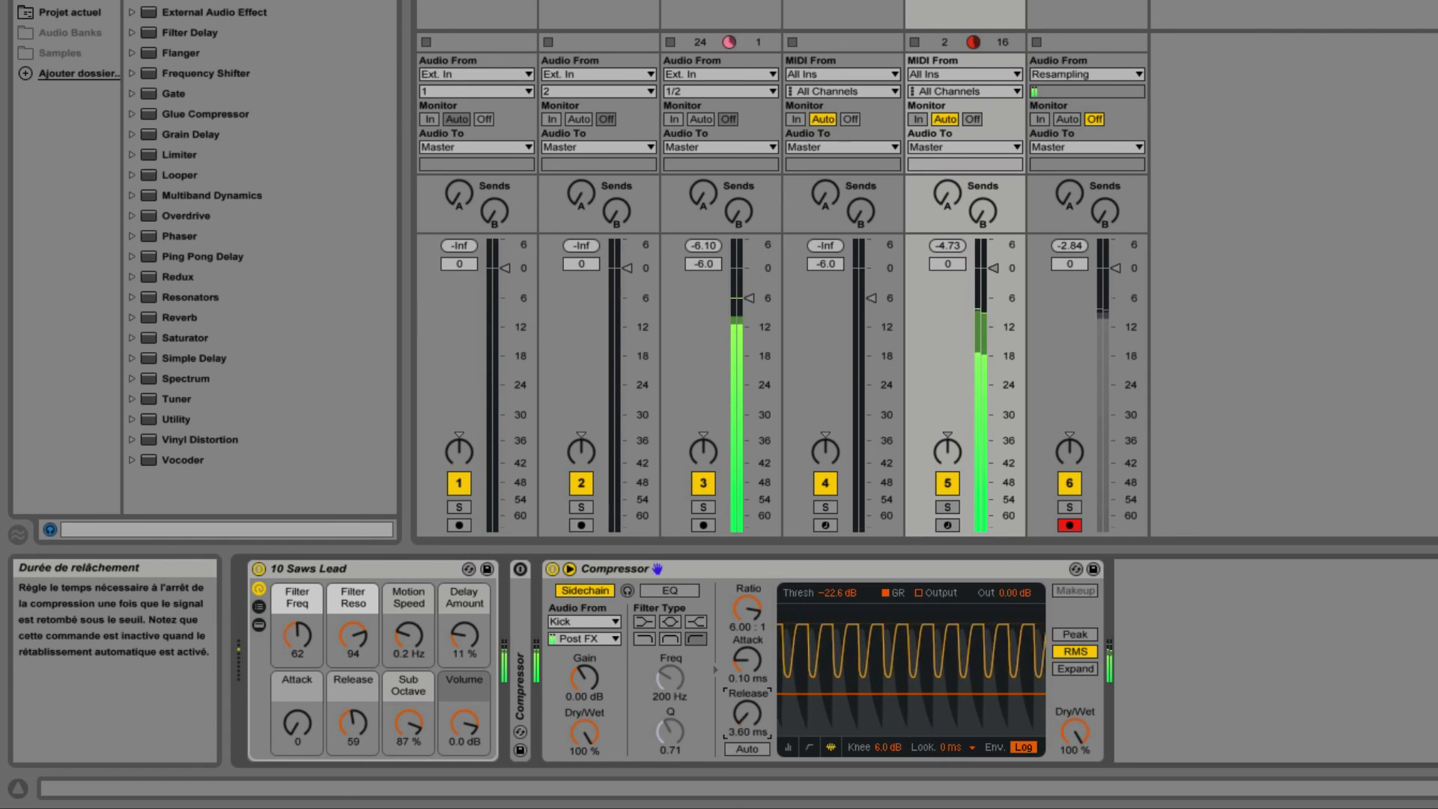
drag(747, 715, 746, 695)
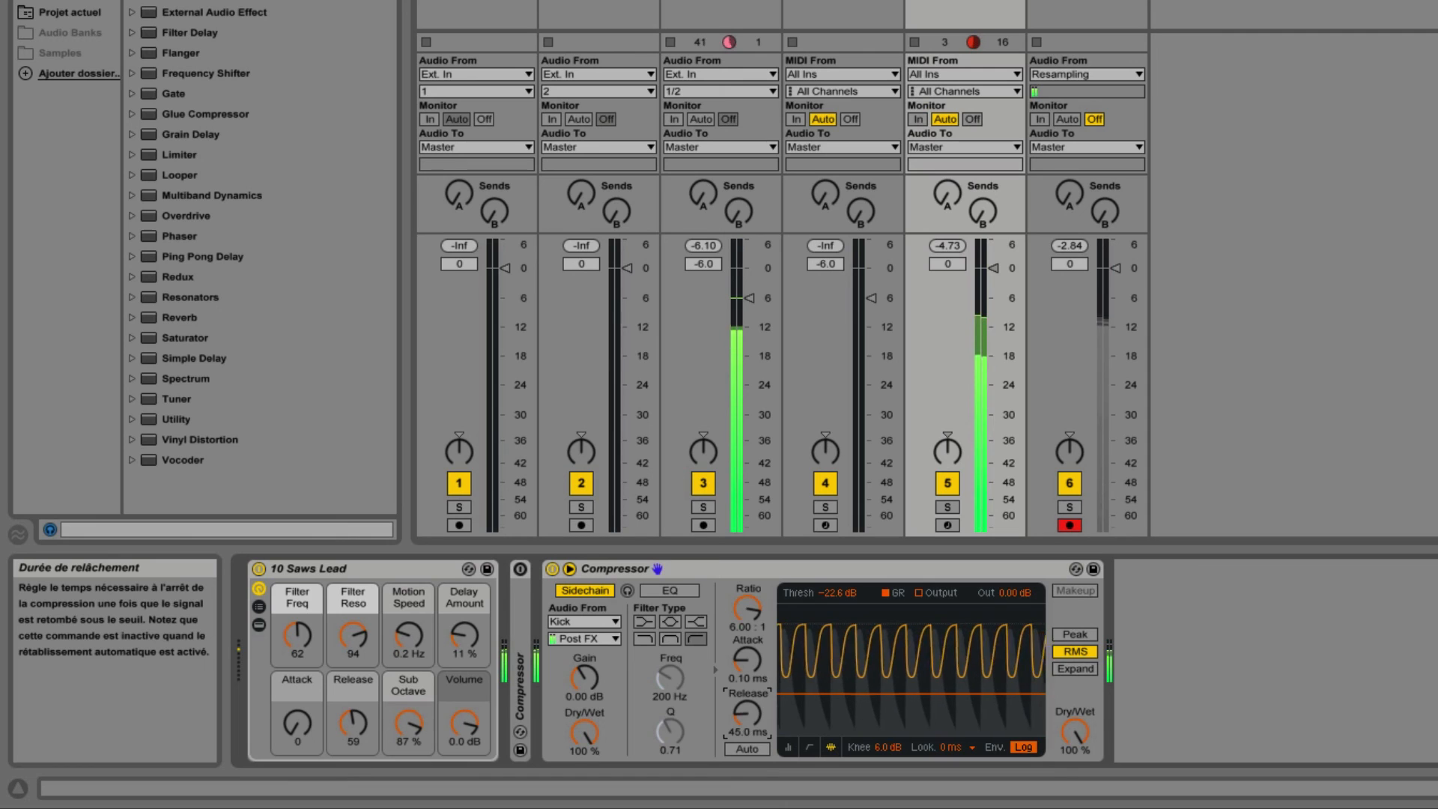
drag(754, 722, 754, 727)
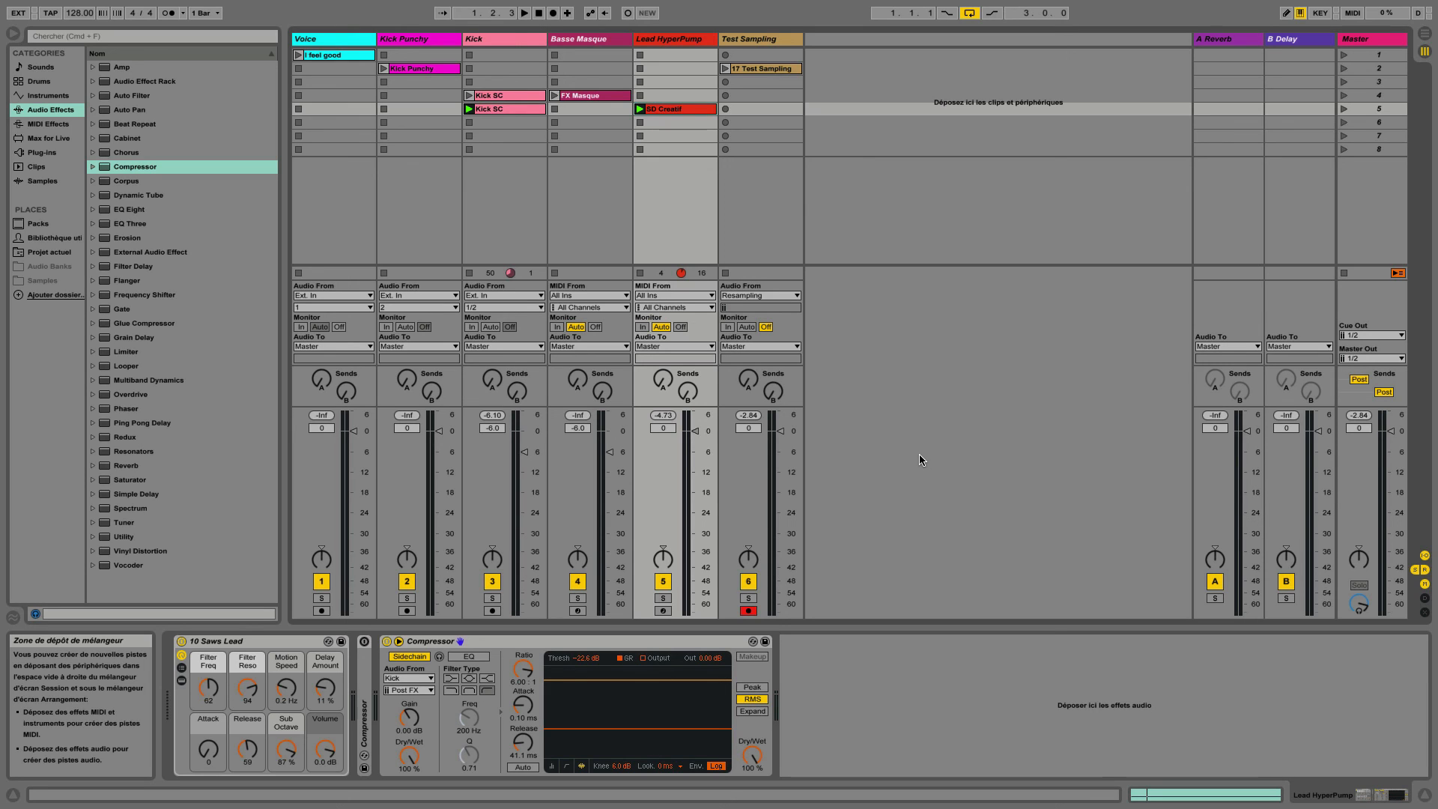
click(472, 659)
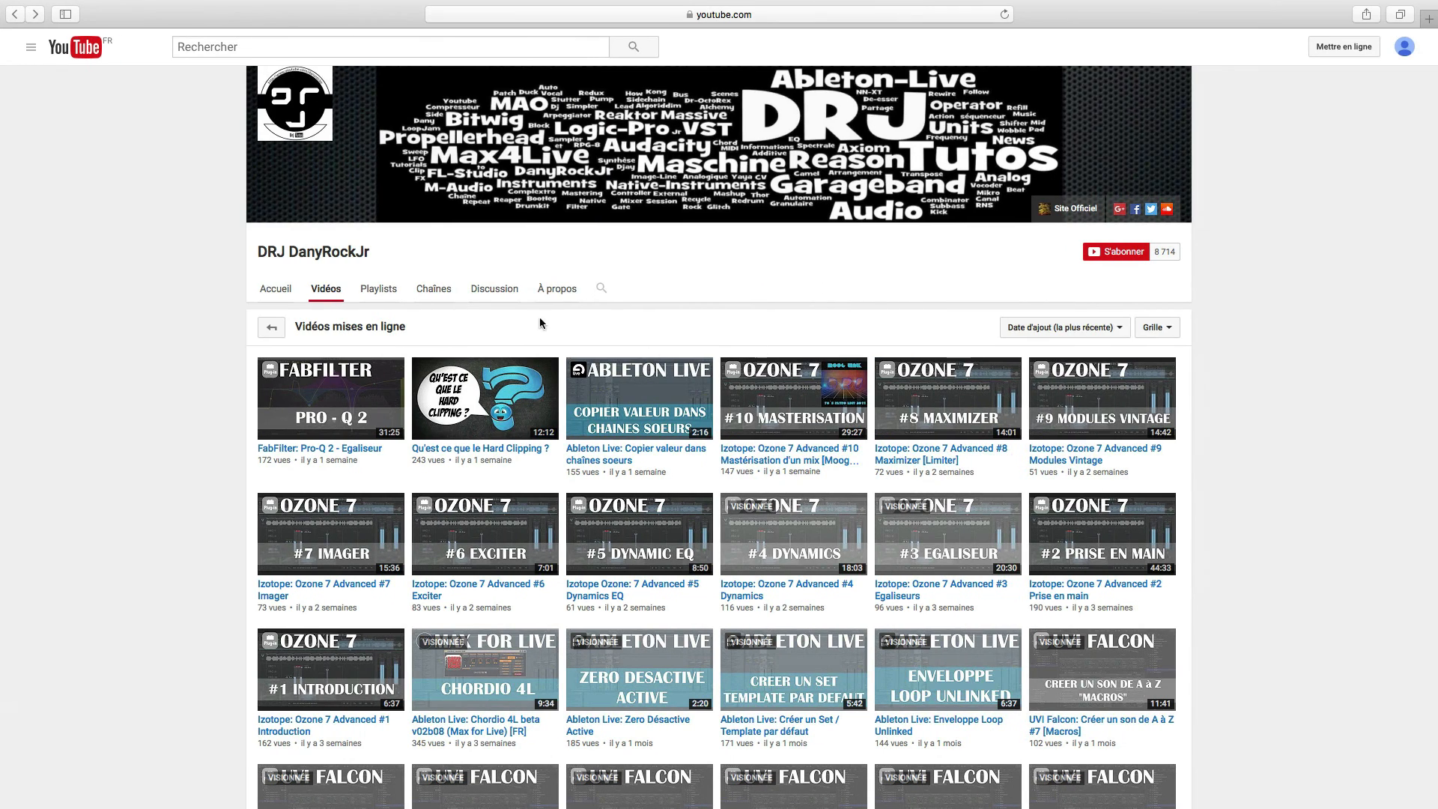
- Search the tutorial channel on YouTube for "parallèle"
click(601, 290)
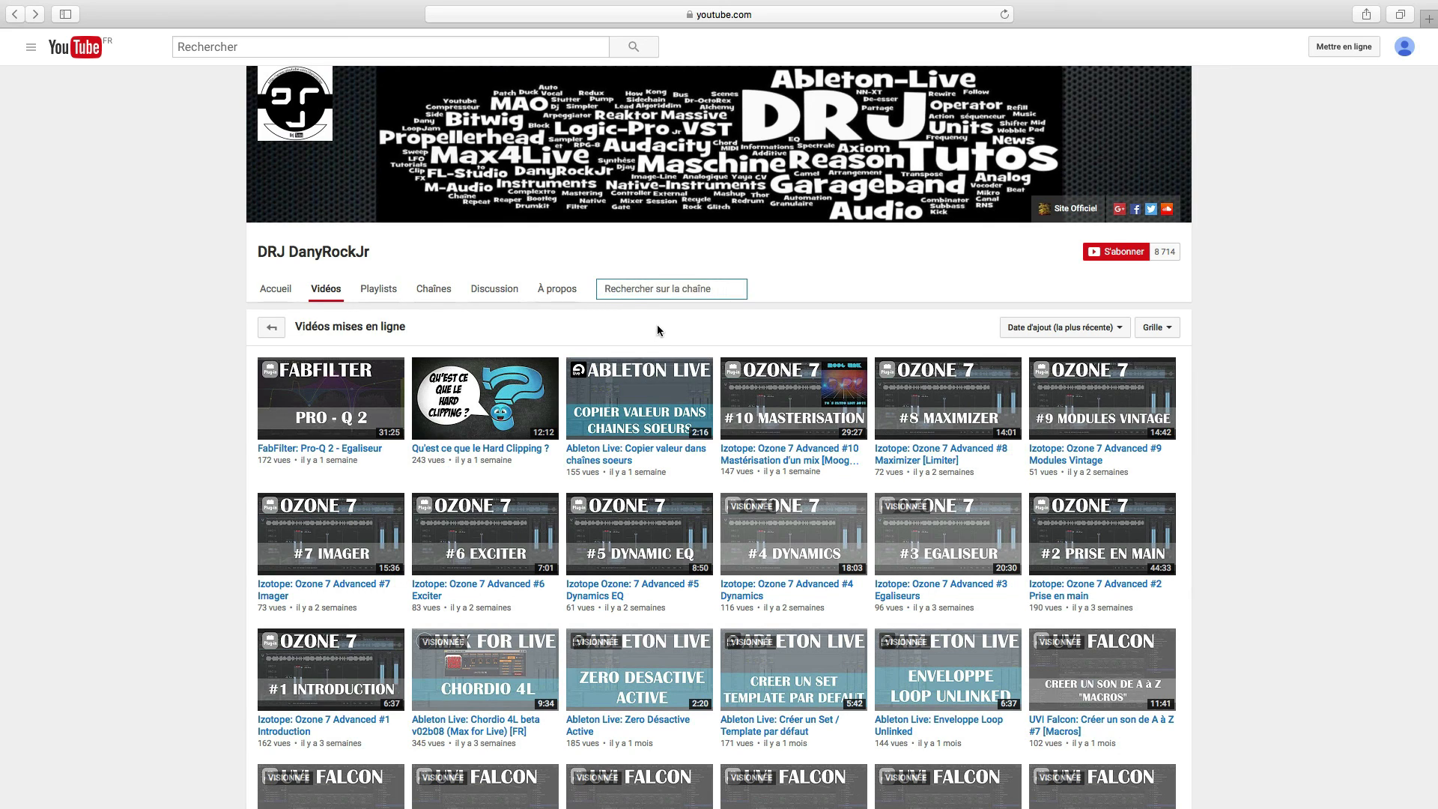
text(parallèle)
key(Return)
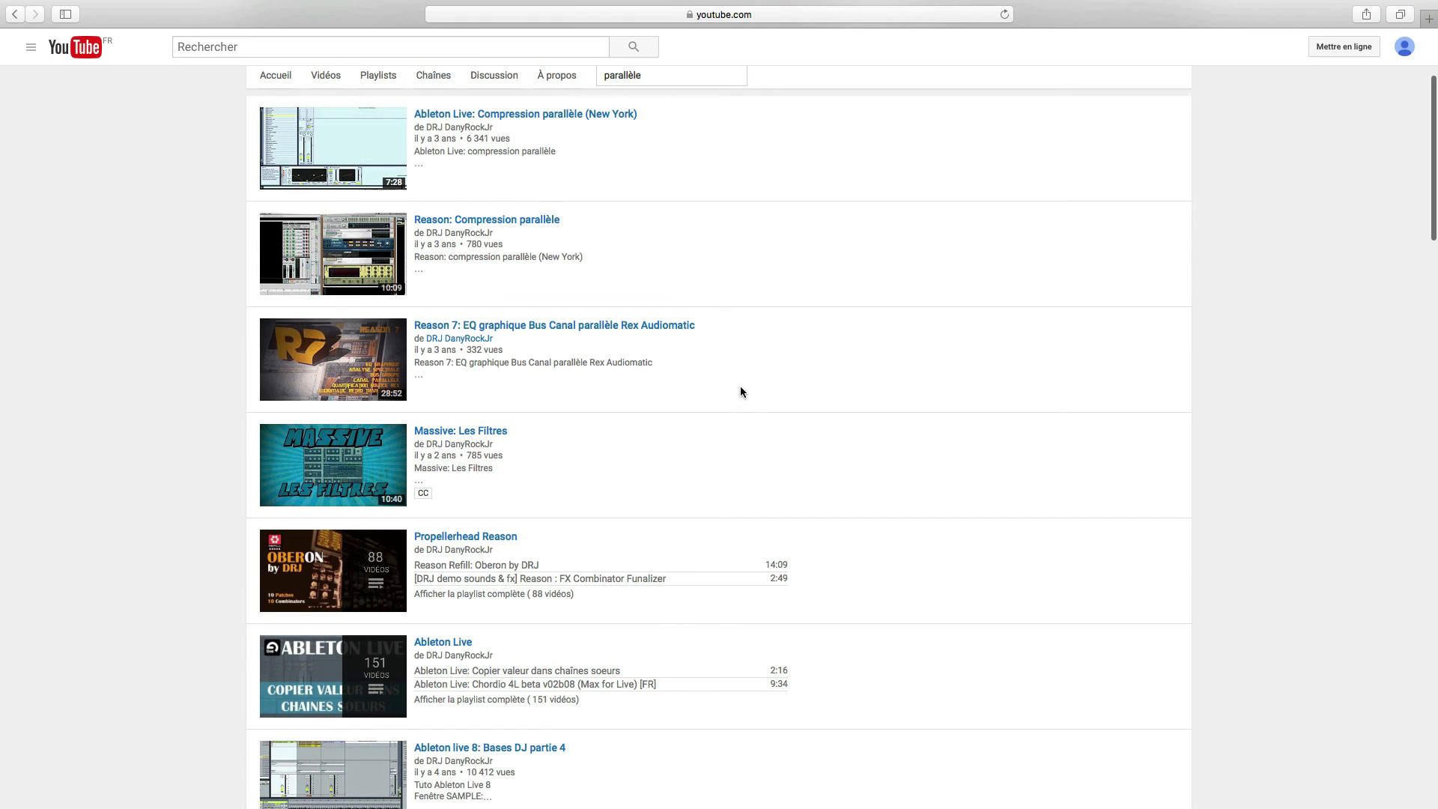